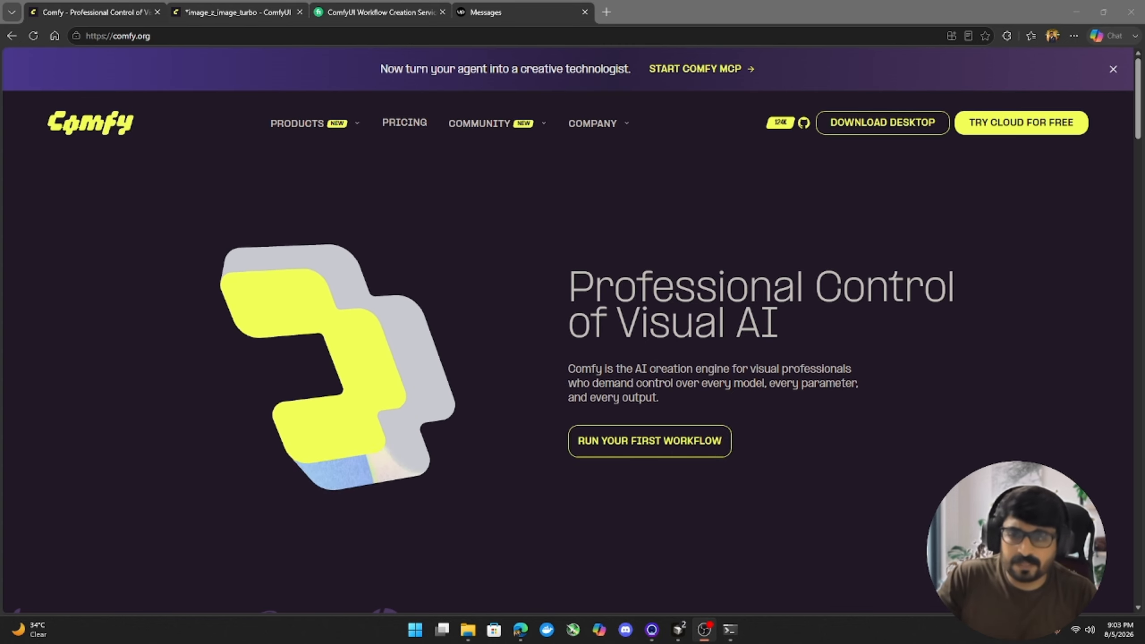
- Request the Windows download of Comfy Desktop from its product page and skip the duplicate download
mouse_move(318, 128)
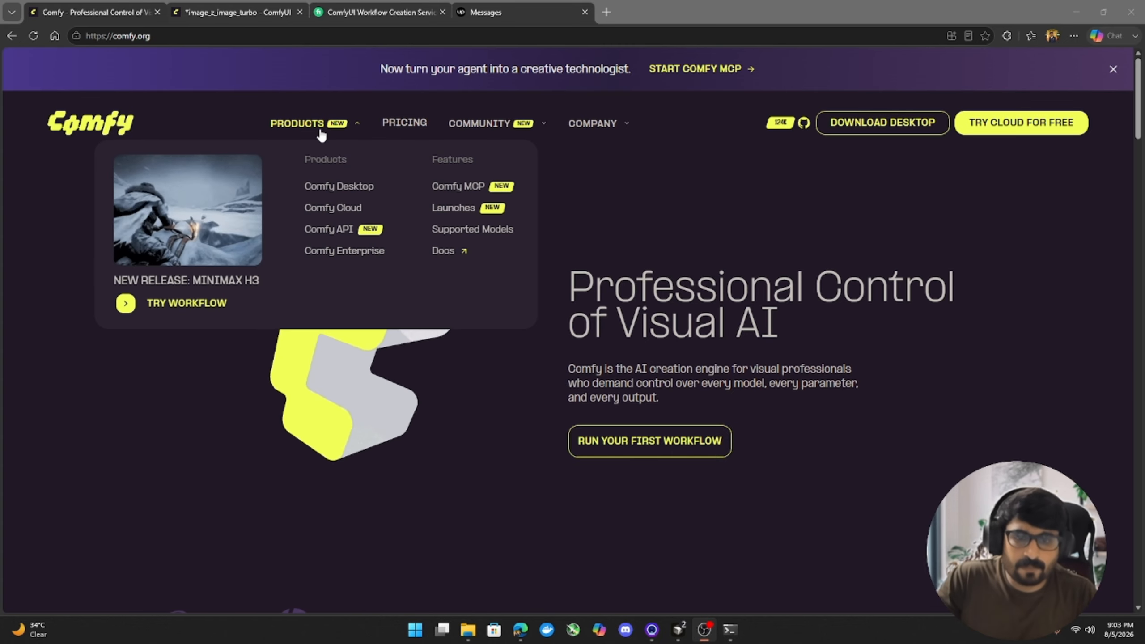
click(363, 193)
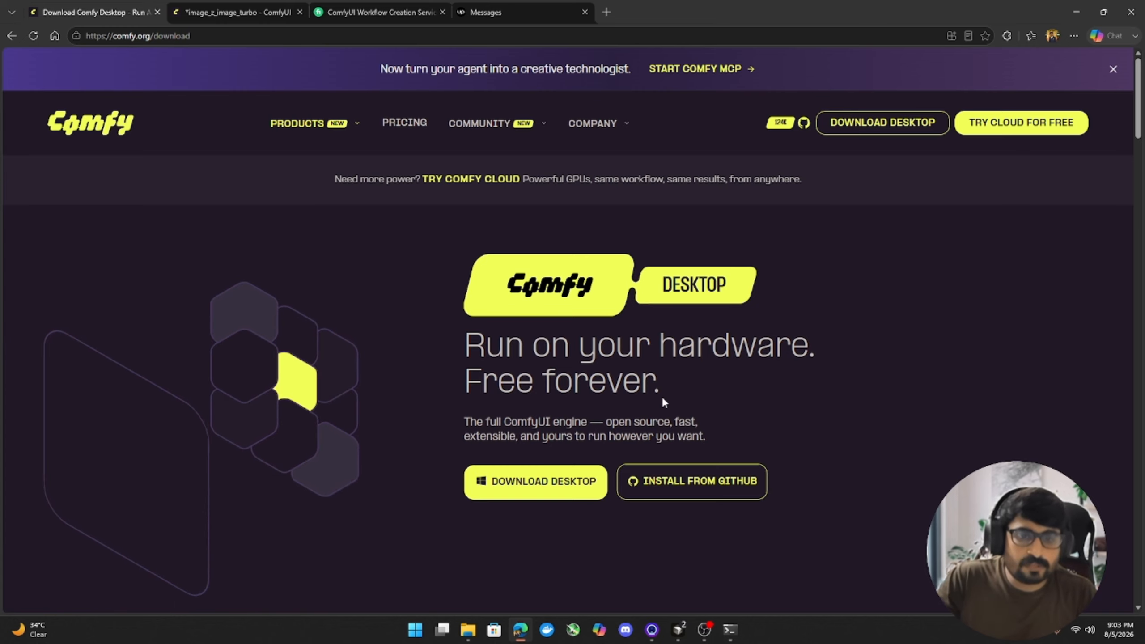
click(544, 490)
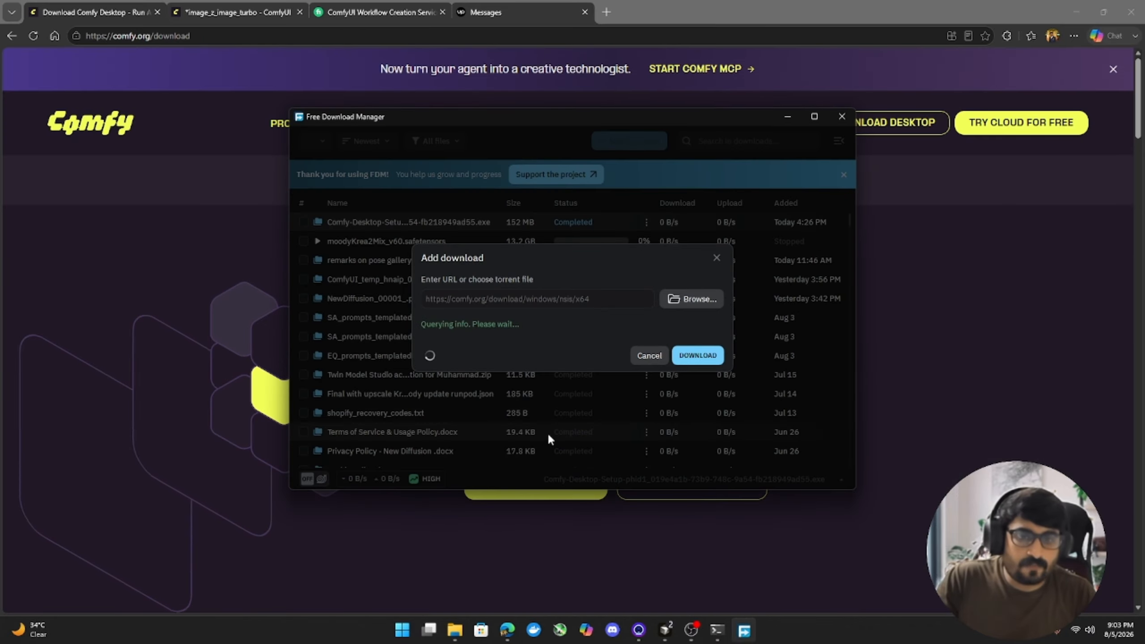
click(703, 357)
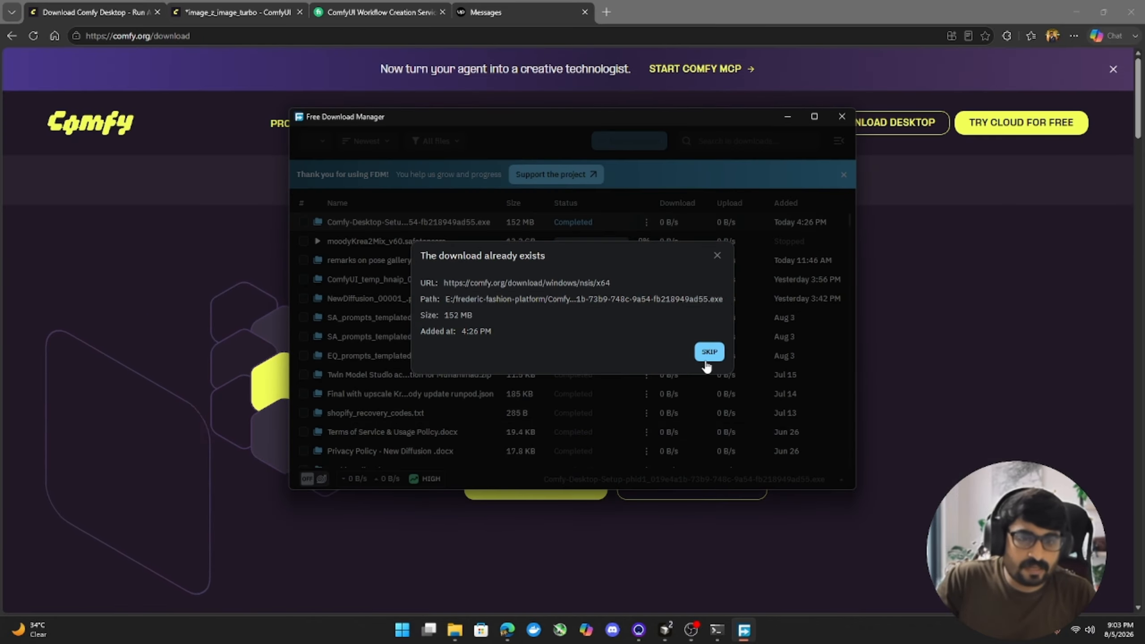
click(706, 356)
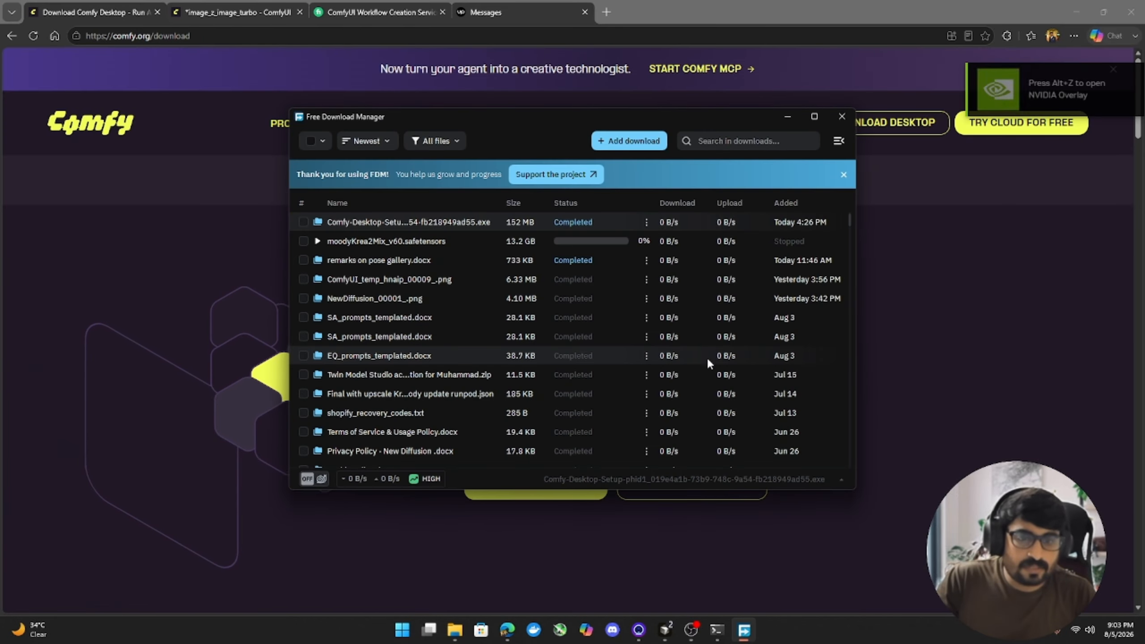
- Move the downloaded Comfy Desktop installer from the frederic-fashion-platform folder to the root of Data (D:)
click(317, 222)
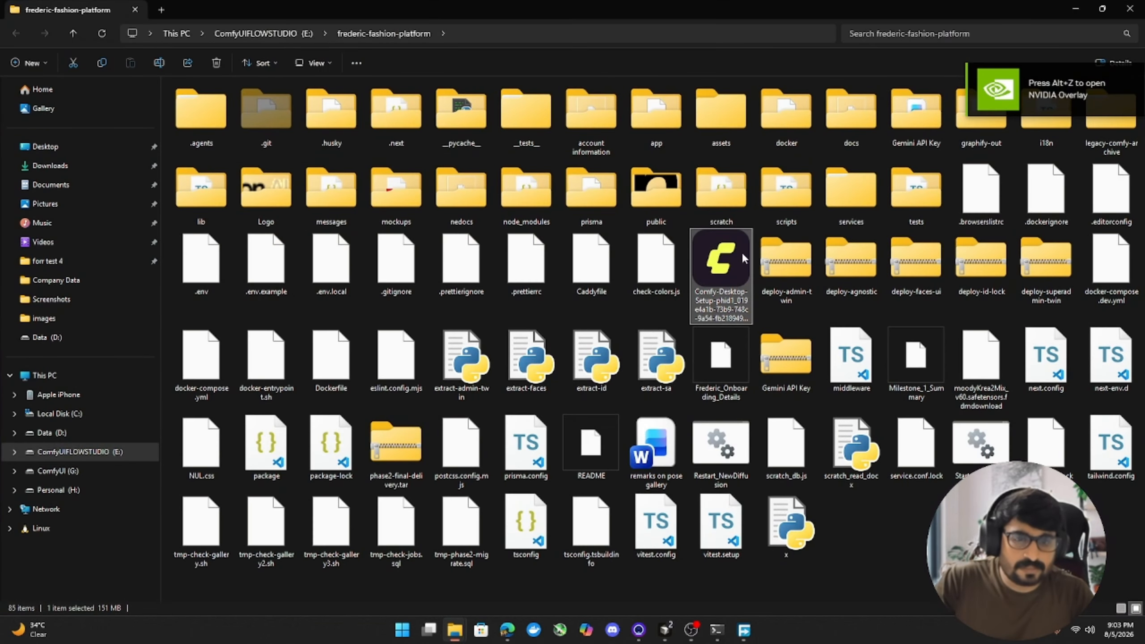
right_click(736, 267)
key(Escape)
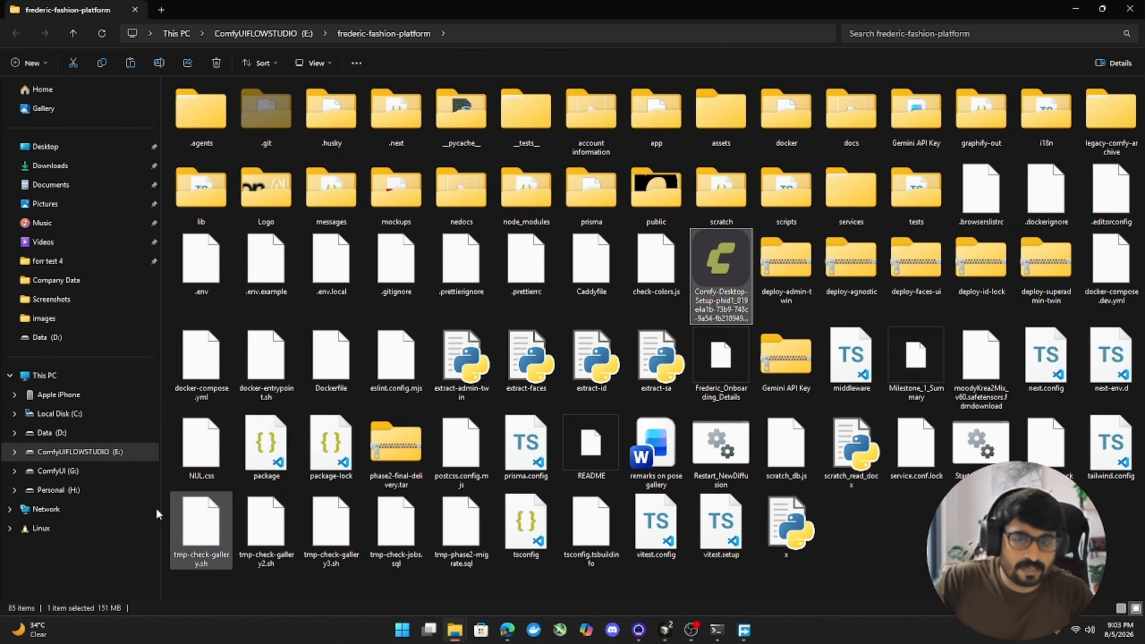
click(94, 434)
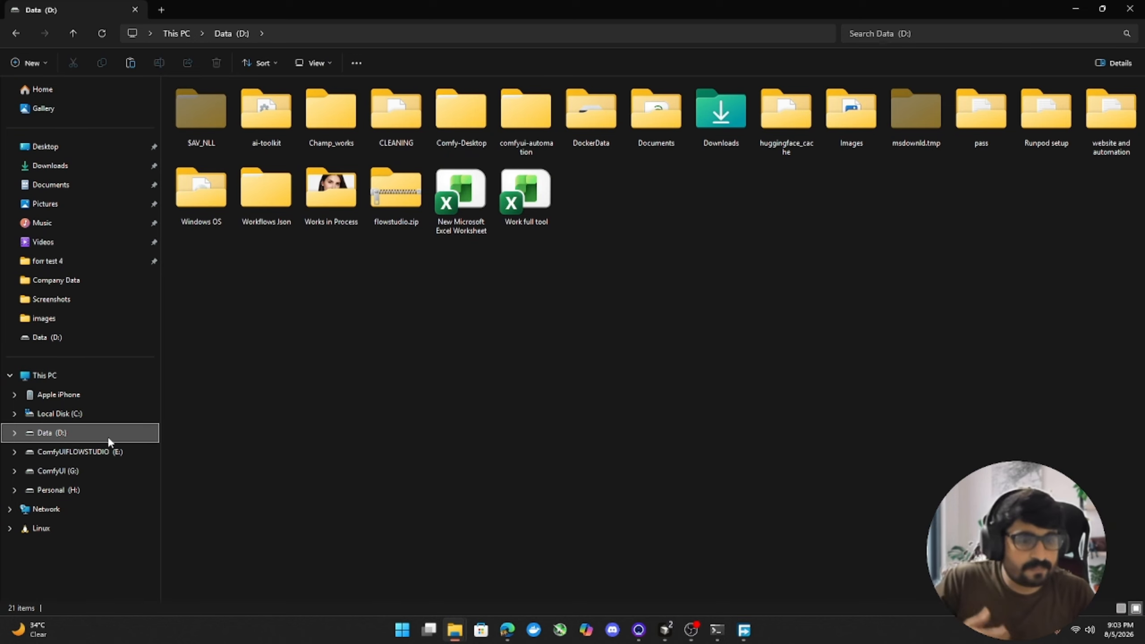
right_click(364, 421)
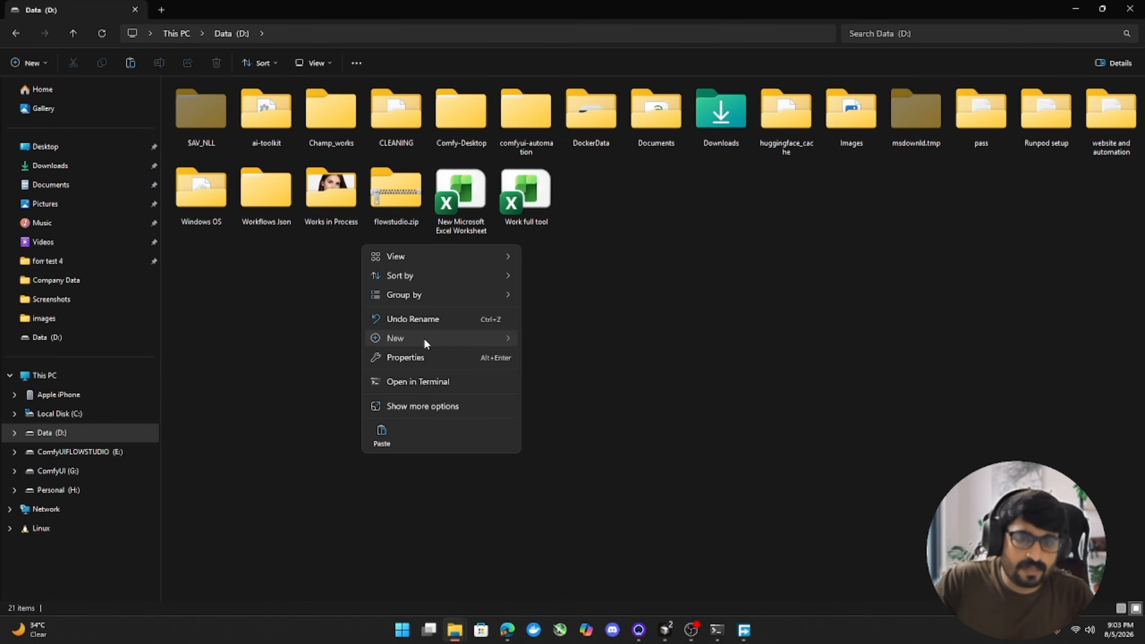
mouse_move(423, 337)
right_click(285, 421)
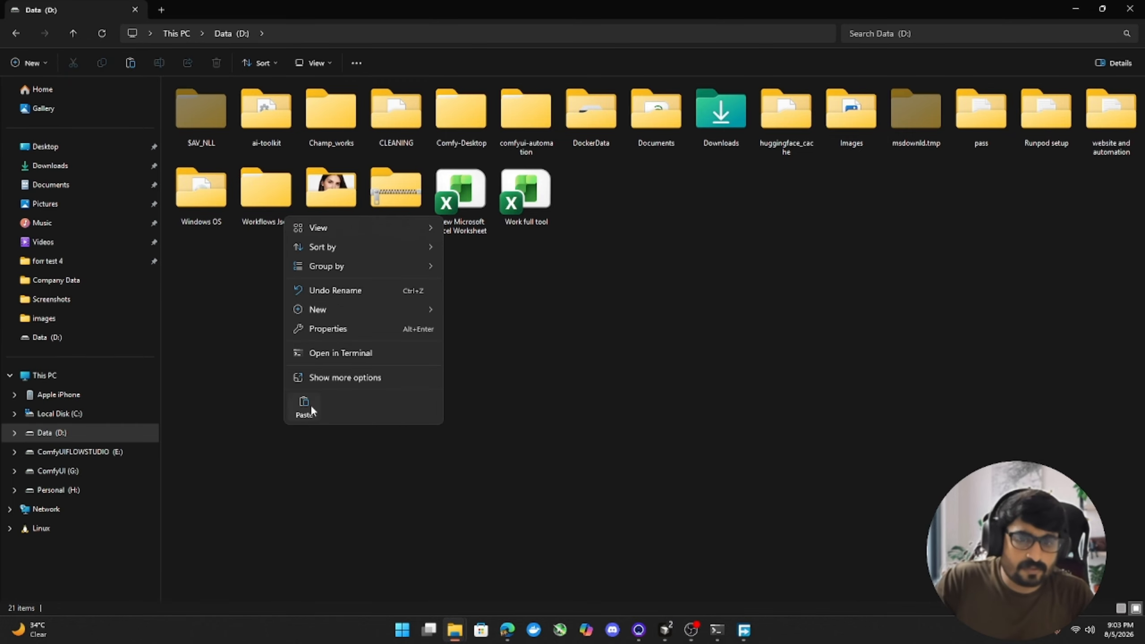
click(307, 409)
click(639, 334)
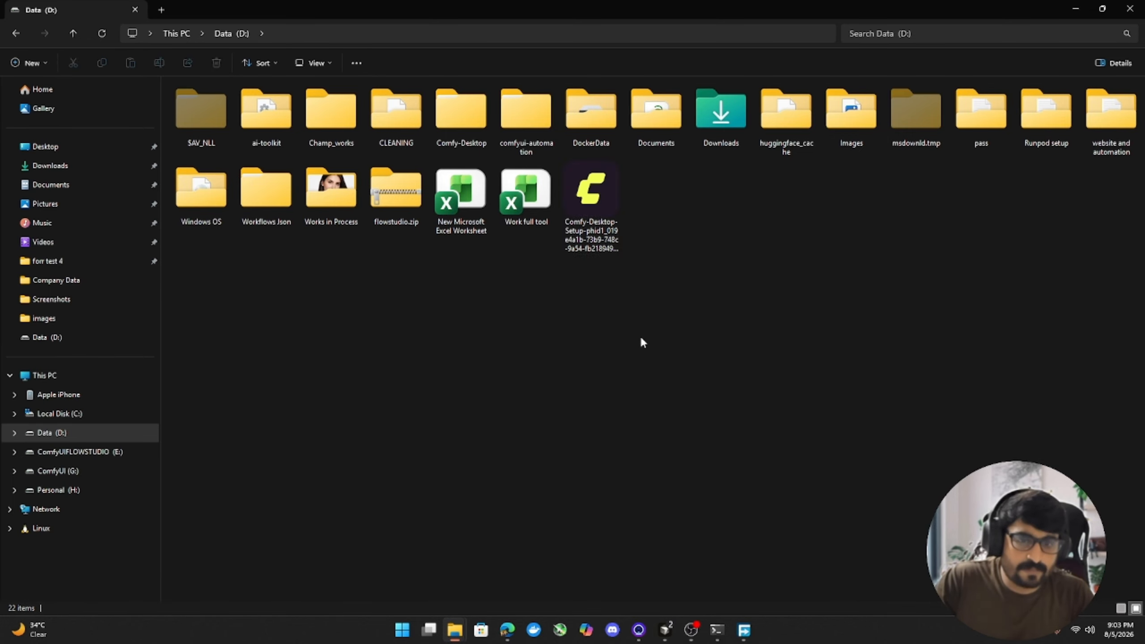
- Run the Comfy Desktop installer and choose to install it only for the current user
double_click(616, 251)
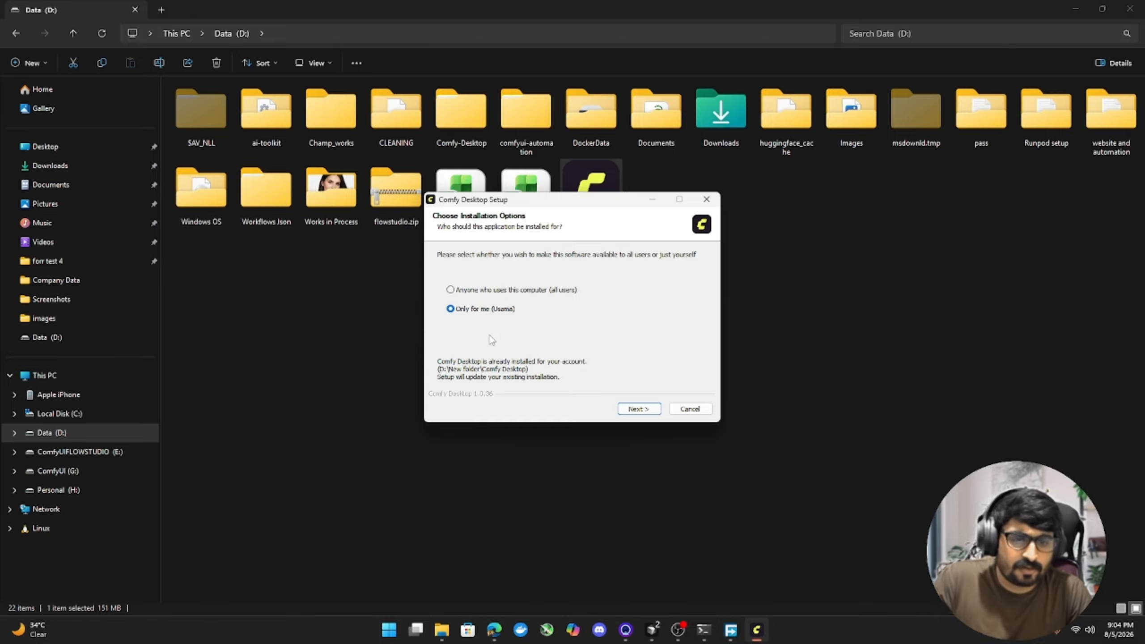
click(631, 410)
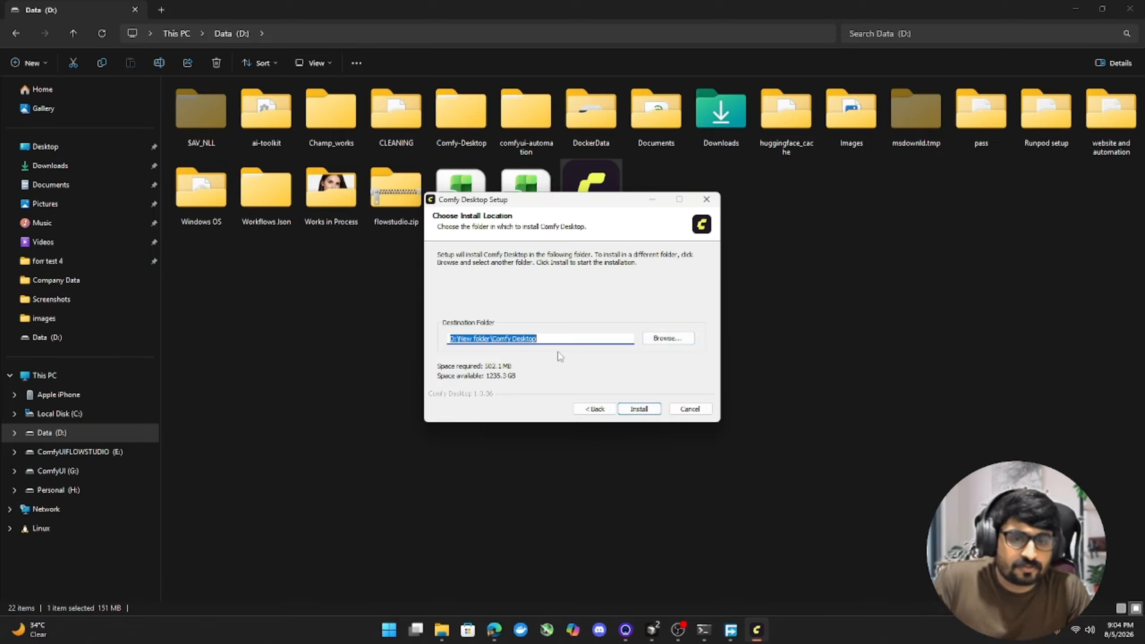
click(667, 339)
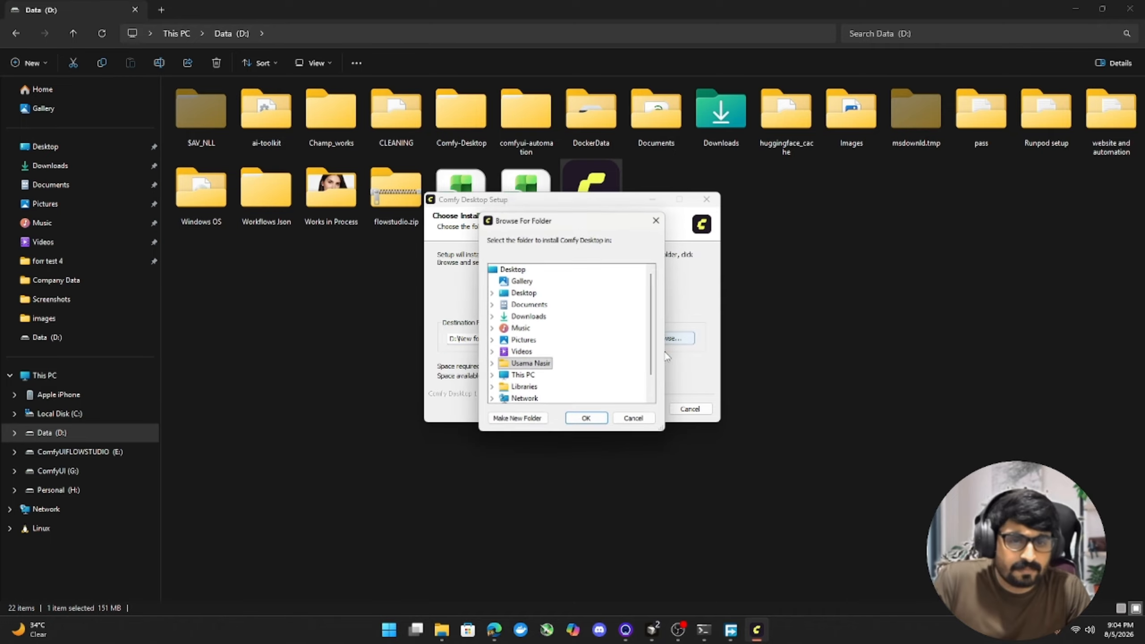
scroll(540, 357, down, 2)
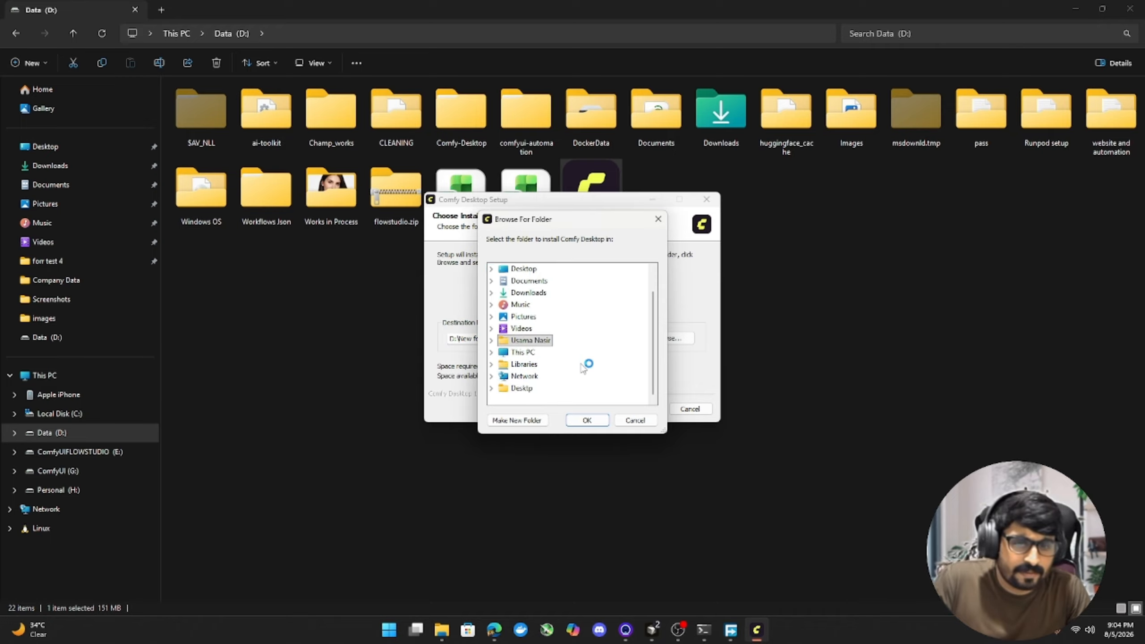
click(633, 420)
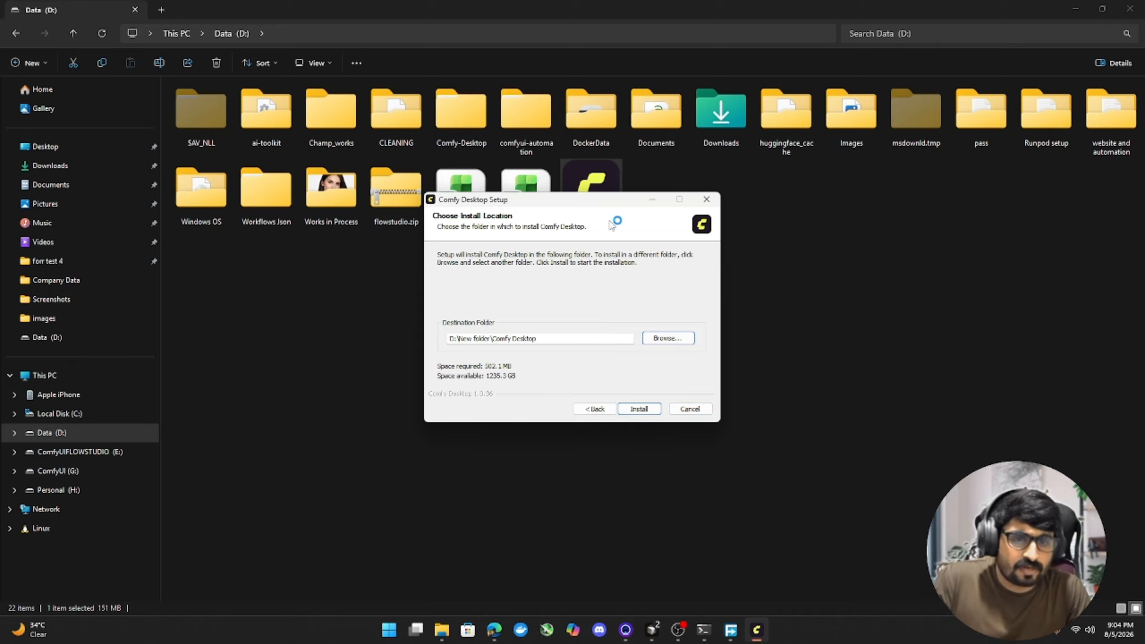
- Create a new folder named COmfyui_app on the Data (D:) drive
drag(606, 200, 382, 261)
right_click(706, 288)
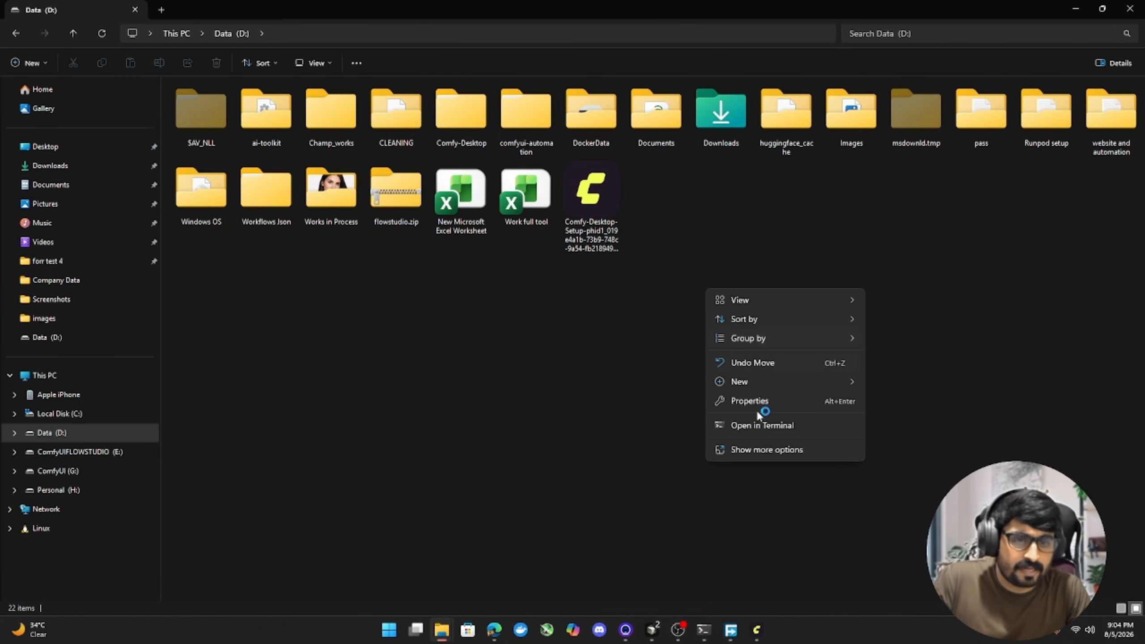
mouse_move(832, 384)
click(885, 385)
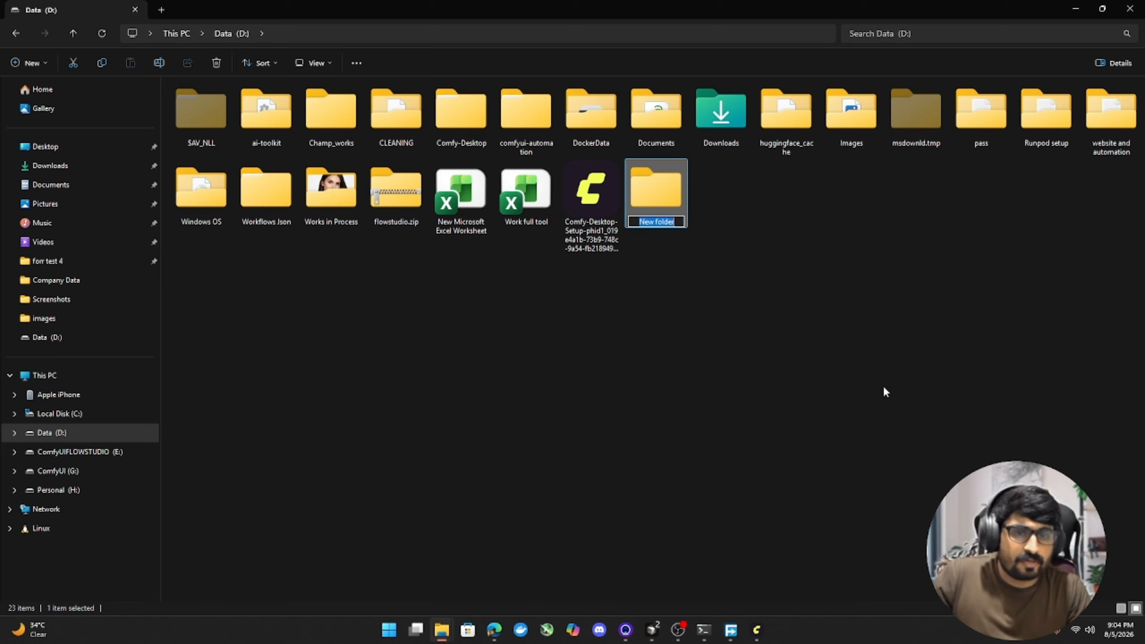
text(COmfyu)
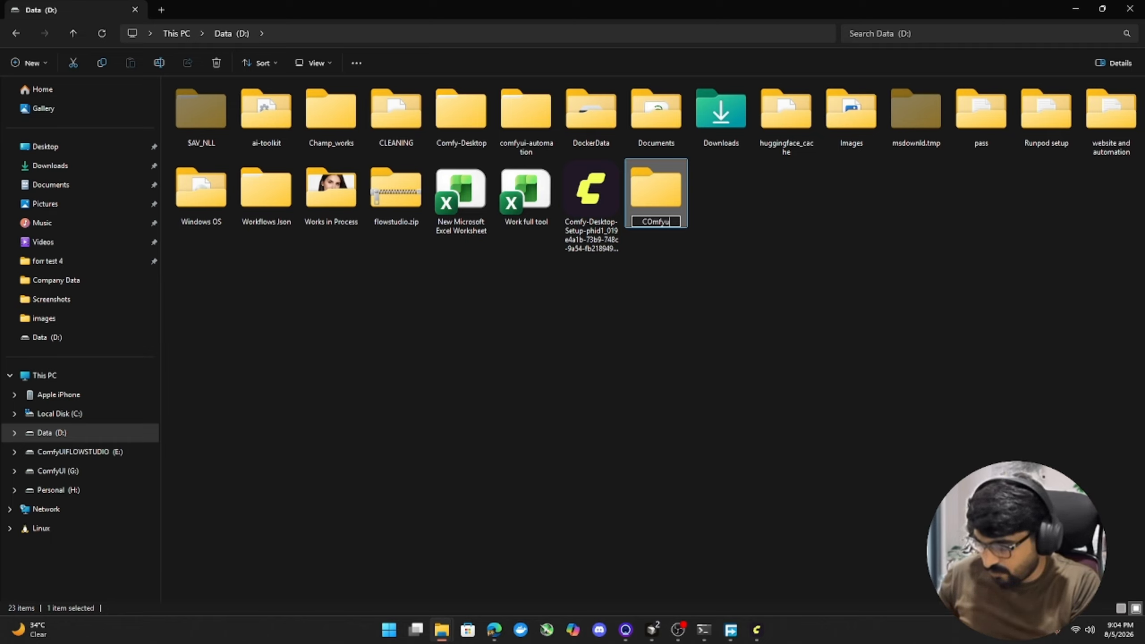
text(i_app)
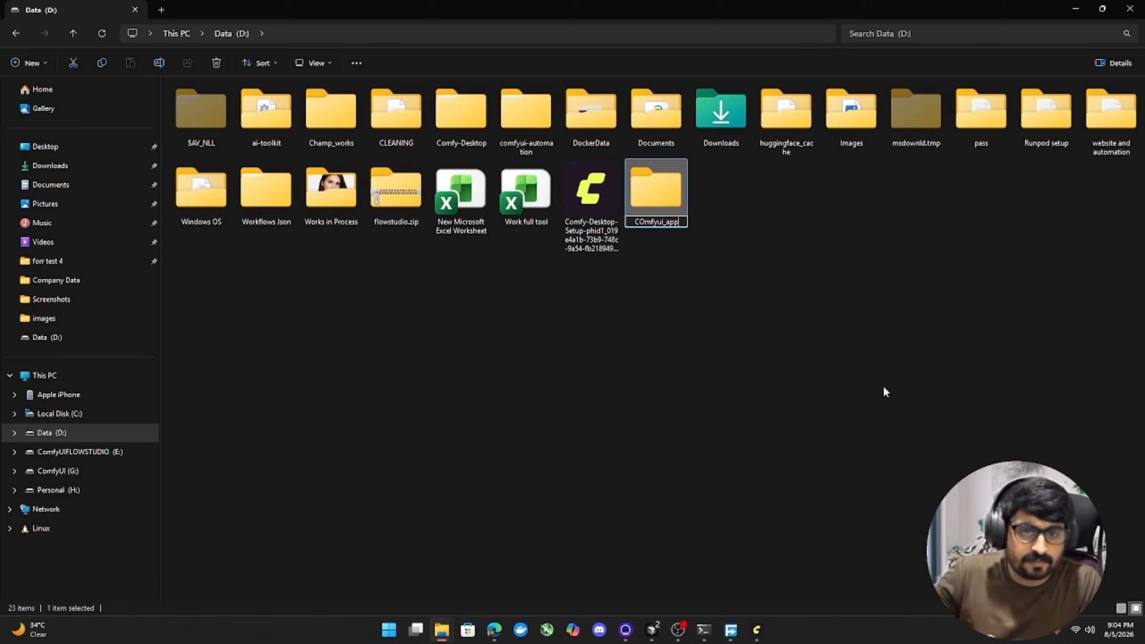
key(Return)
- Set the setup's destination folder to D:\COmfyui_app and install Comfy Desktop, finishing with the app launch and desktop shortcut enabled
click(756, 630)
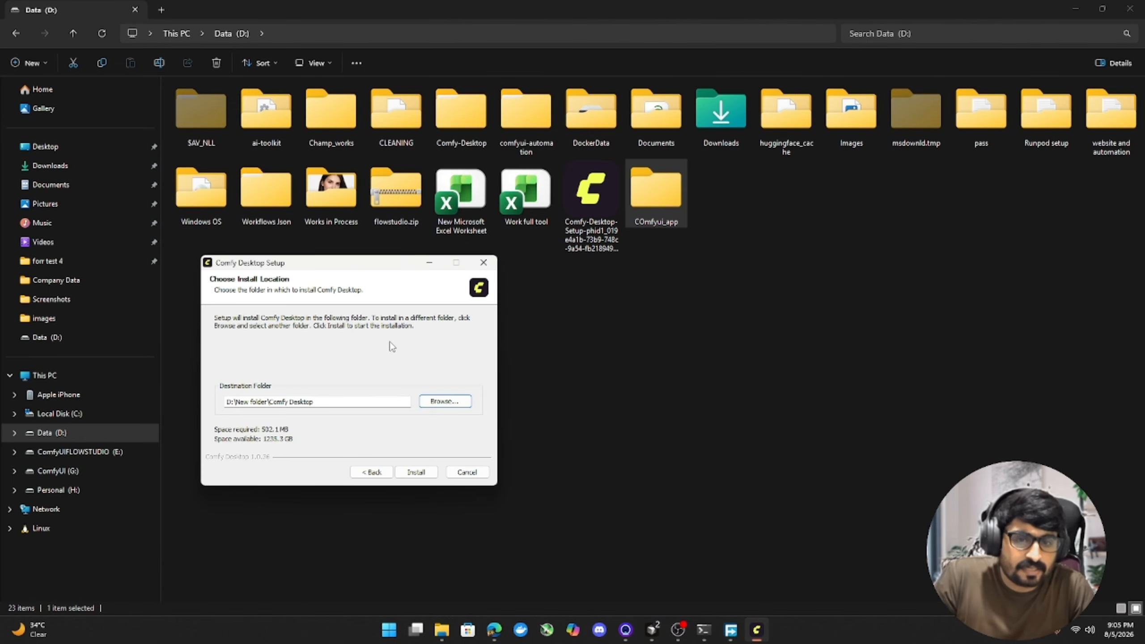
click(444, 401)
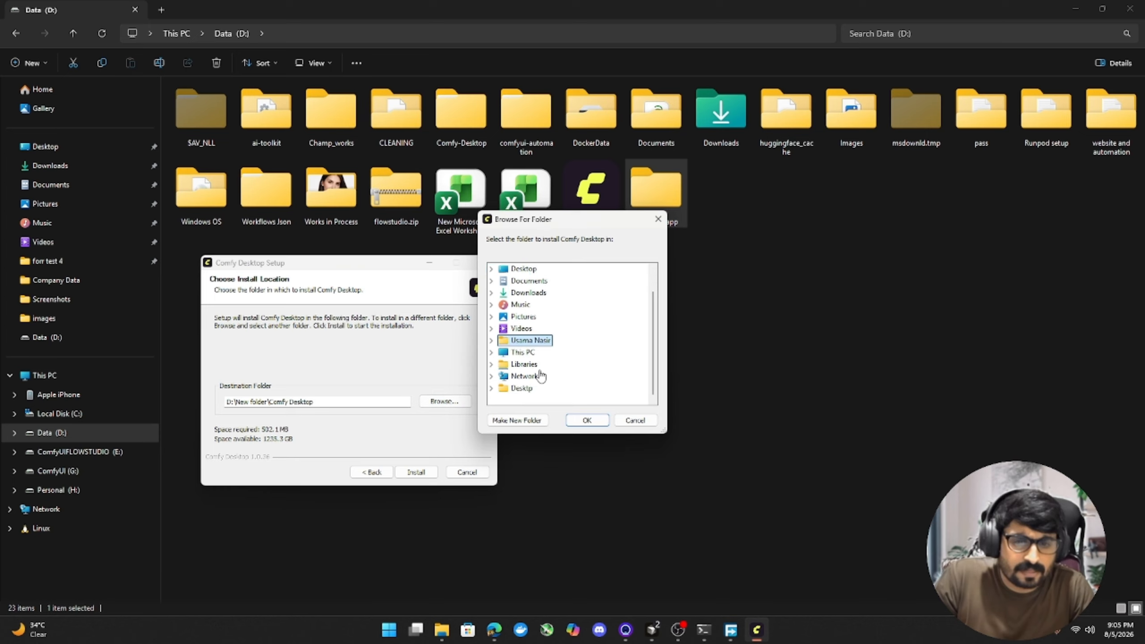
double_click(524, 352)
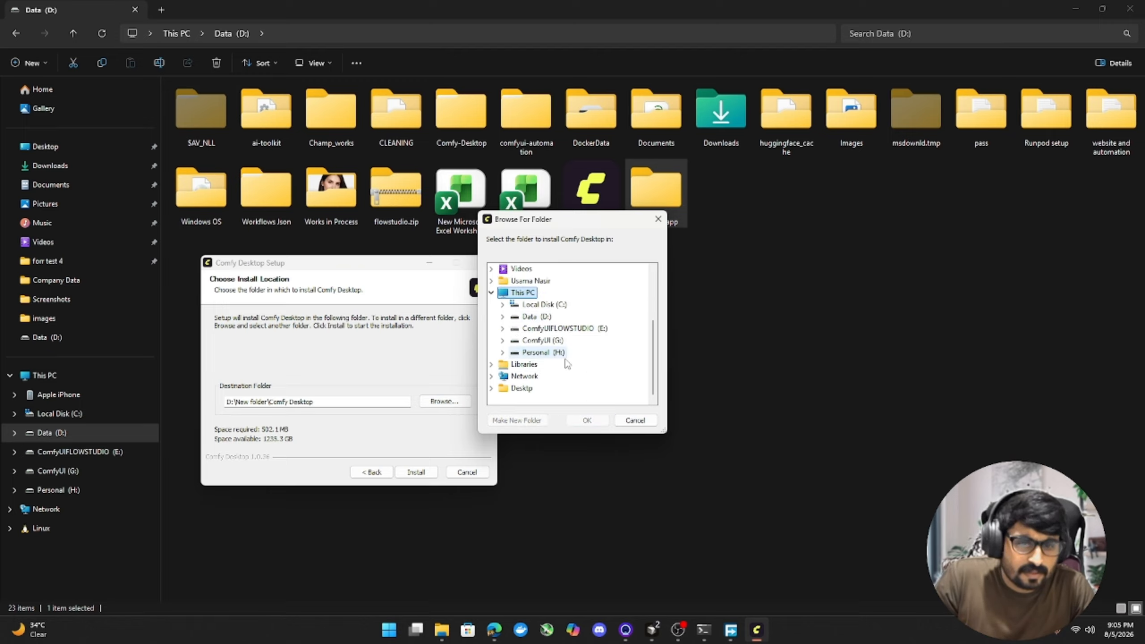
double_click(536, 316)
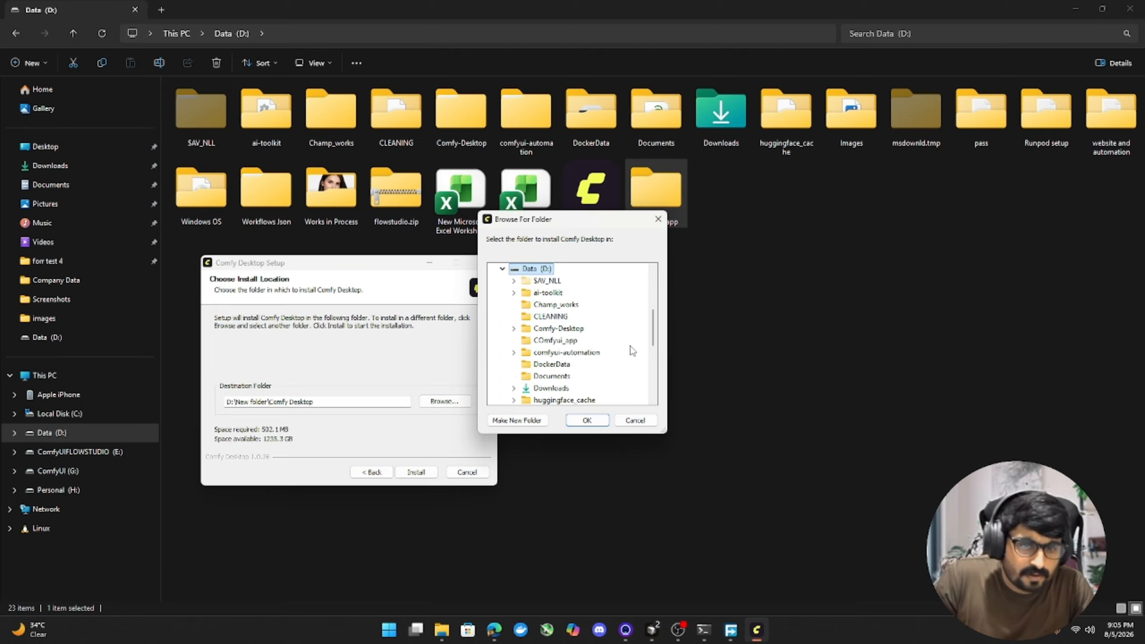
double_click(558, 329)
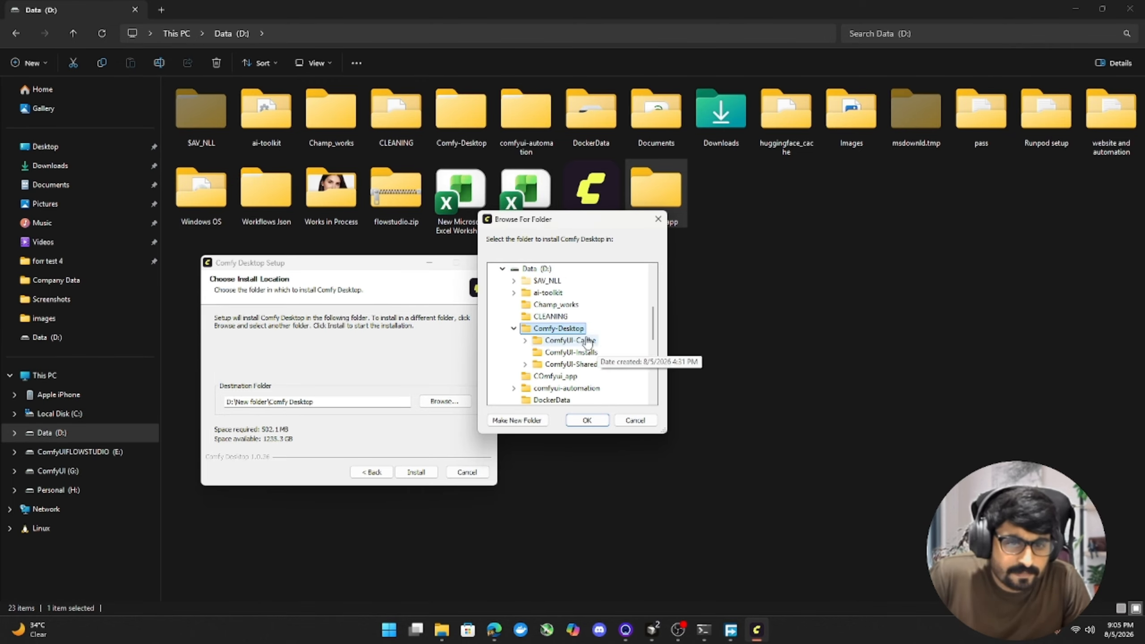
click(570, 379)
click(586, 420)
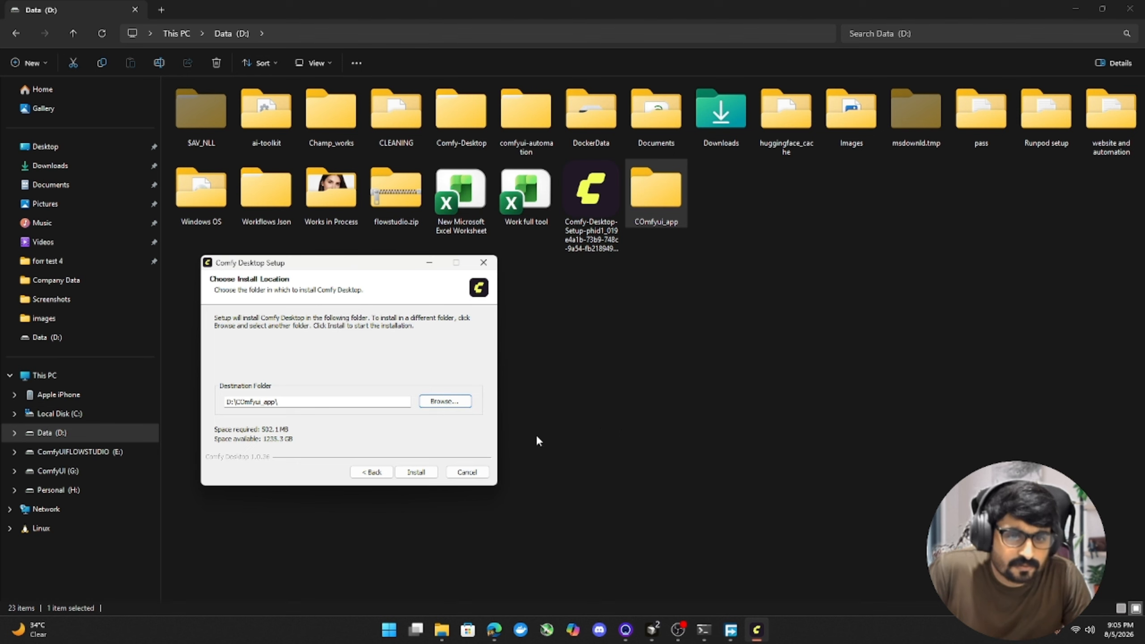
click(420, 473)
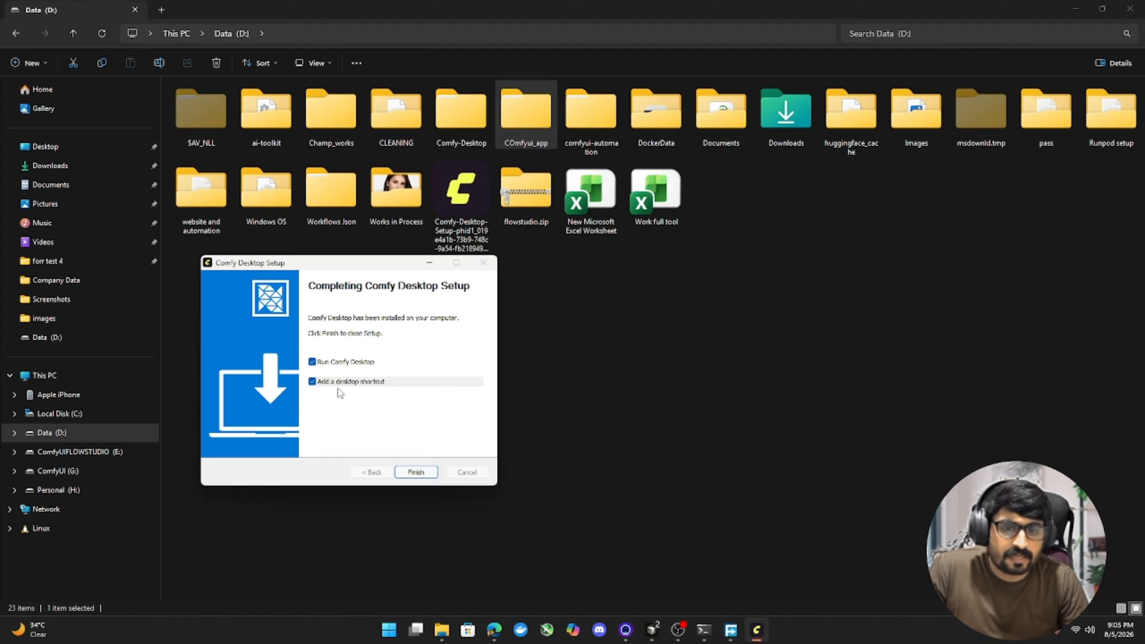
click(415, 472)
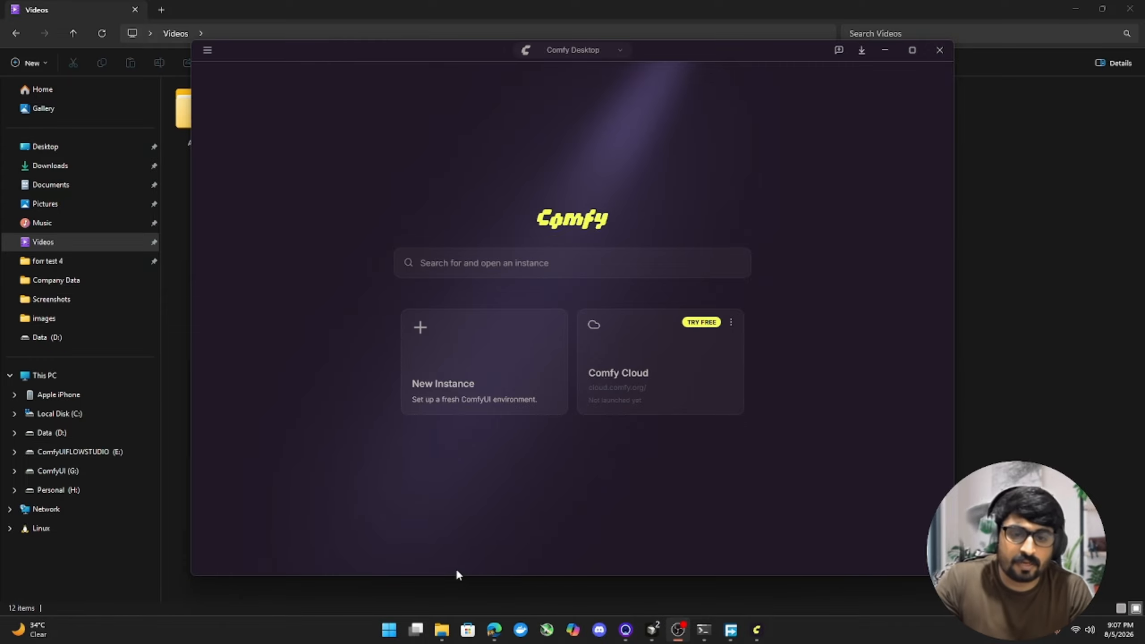
- Search Windows for "run" and open the Run dialog
click(390, 632)
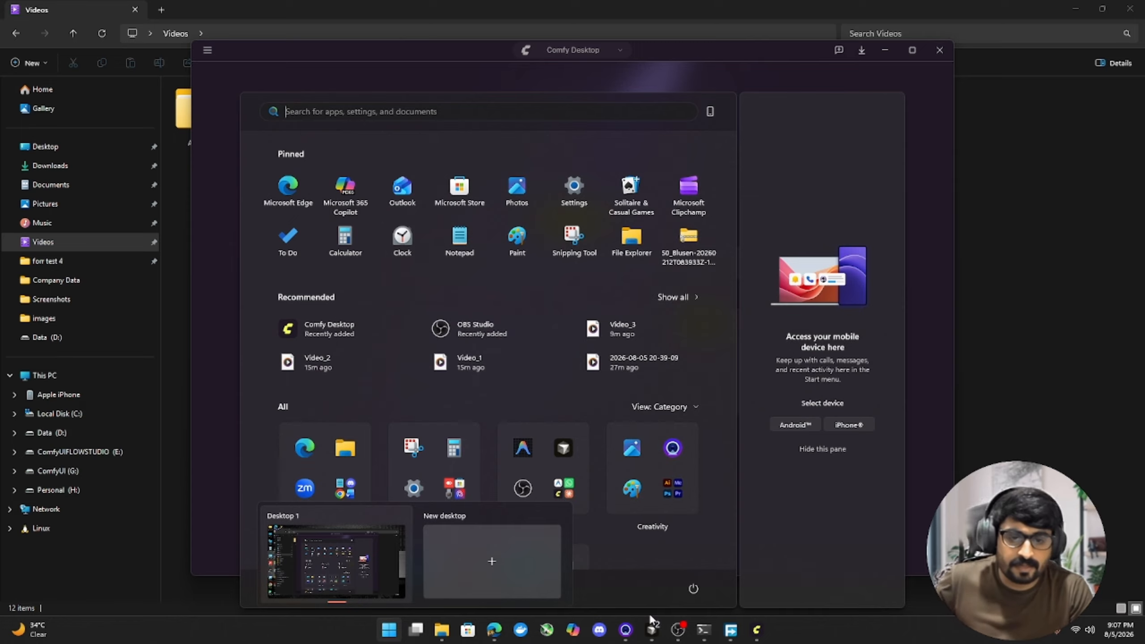
text(rtu)
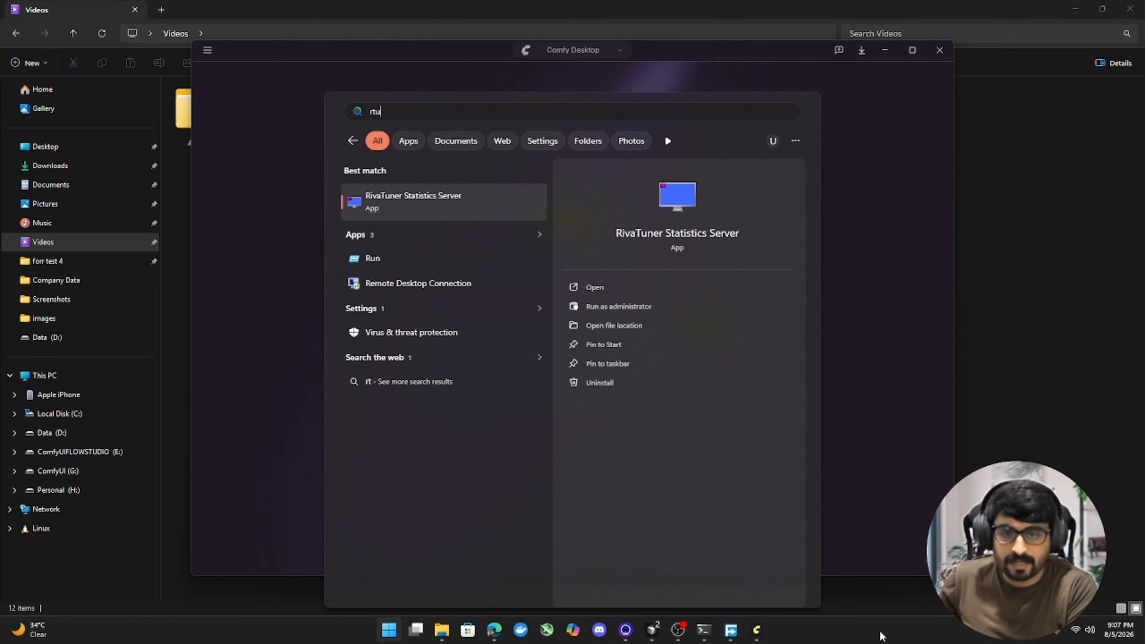
key(BackSpace)
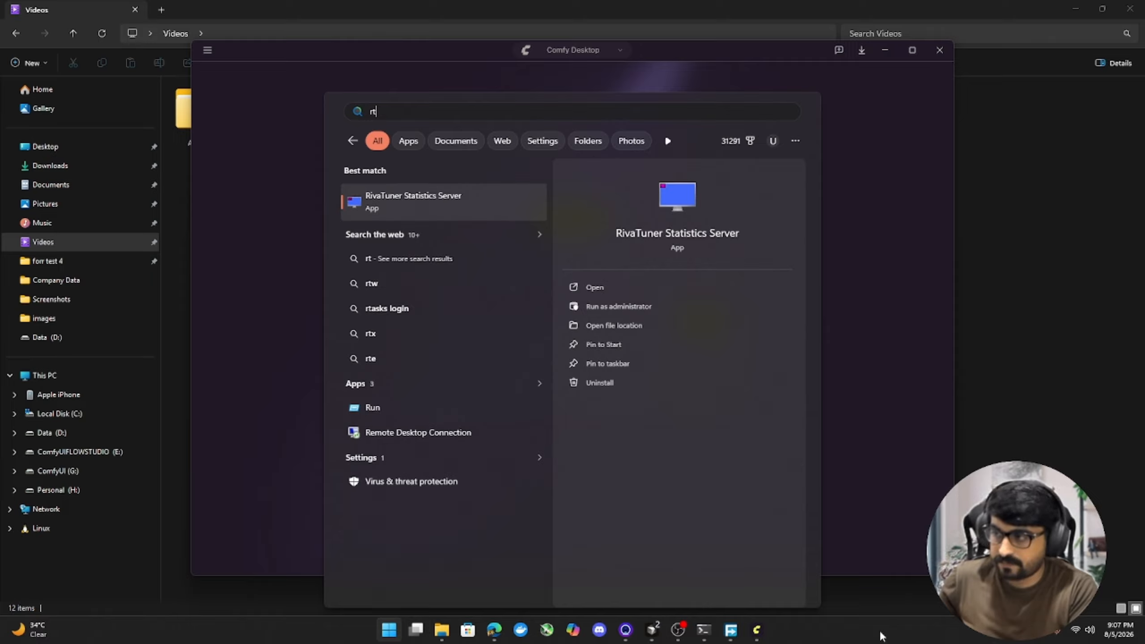
key(BackSpace)
text(un)
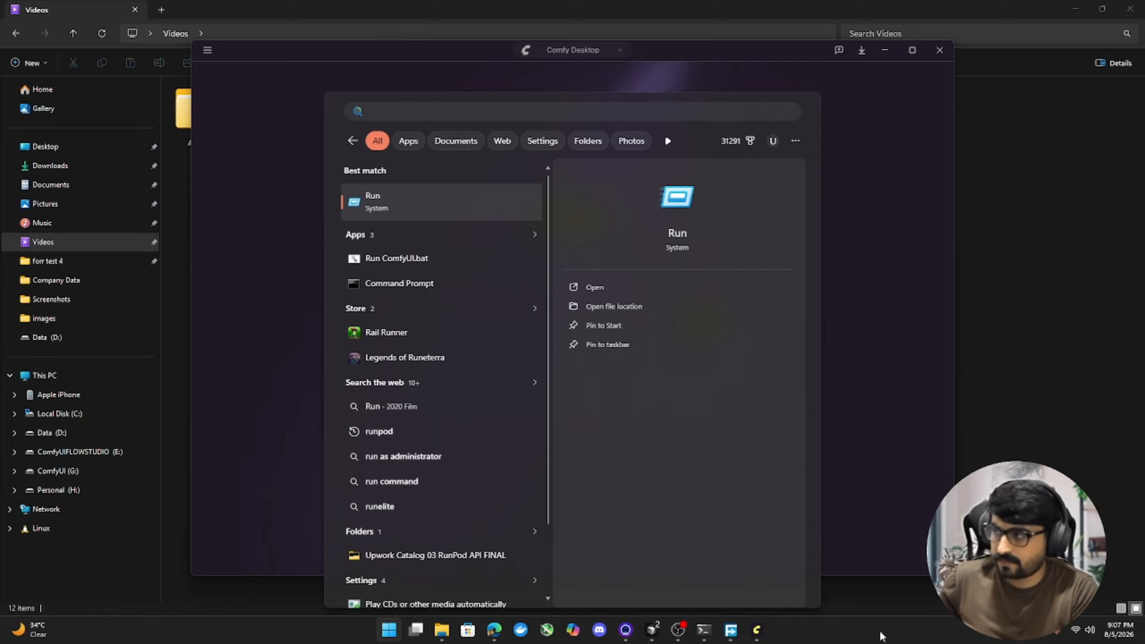
key(Return)
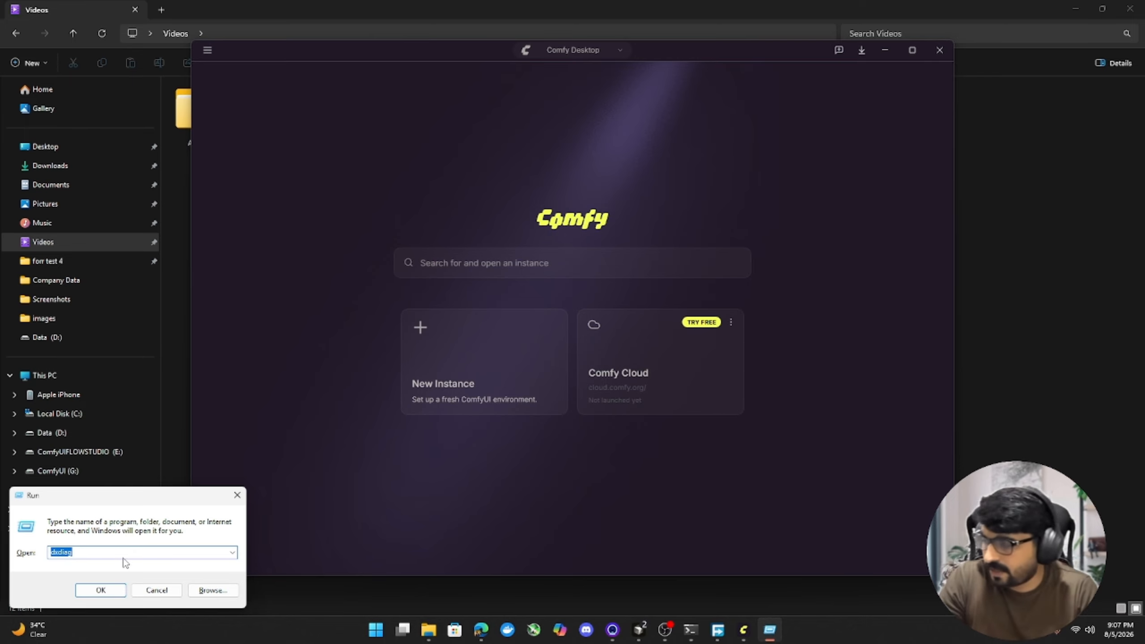
- Launch dxdiag from the Run dialog, check the system and Display 1 graphics card details, and close the diagnostic tool
click(122, 549)
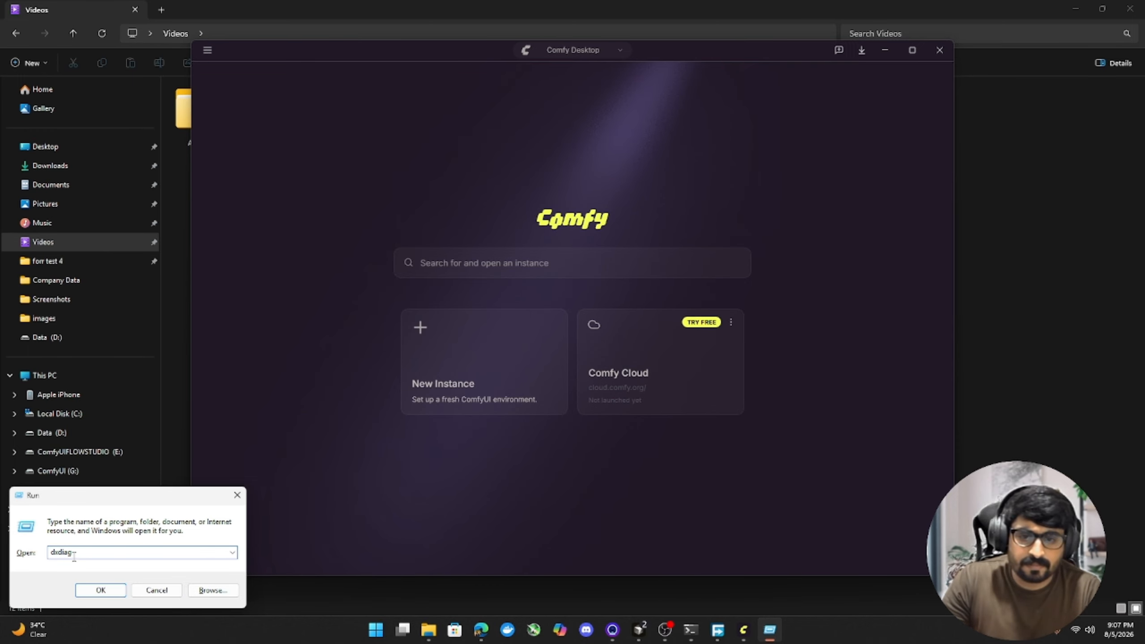
drag(74, 553, 47, 554)
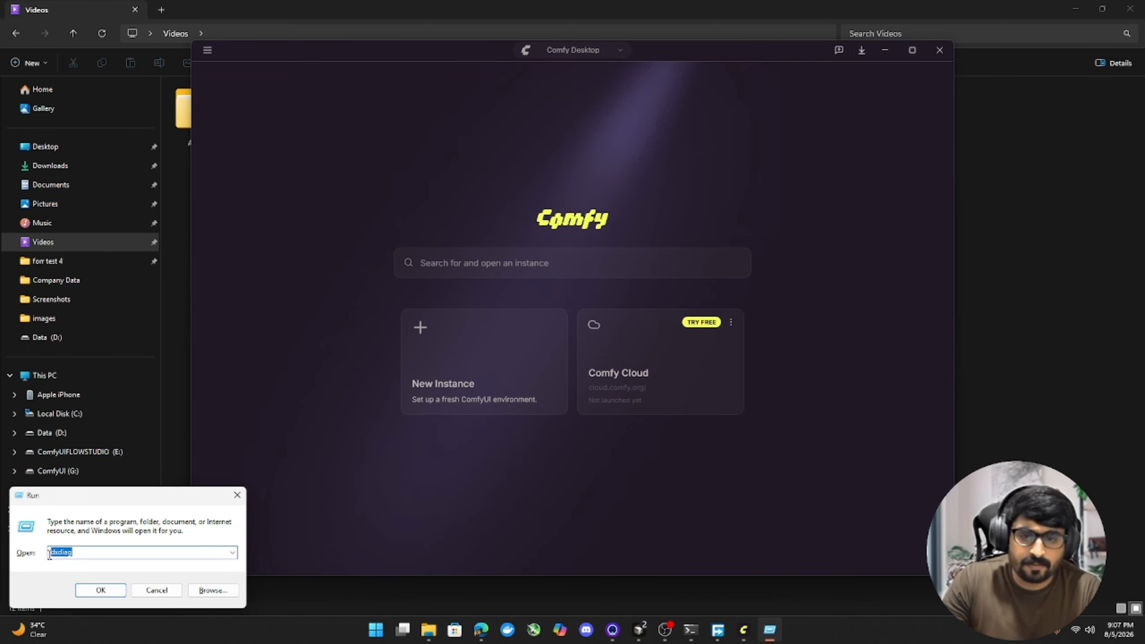
click(120, 594)
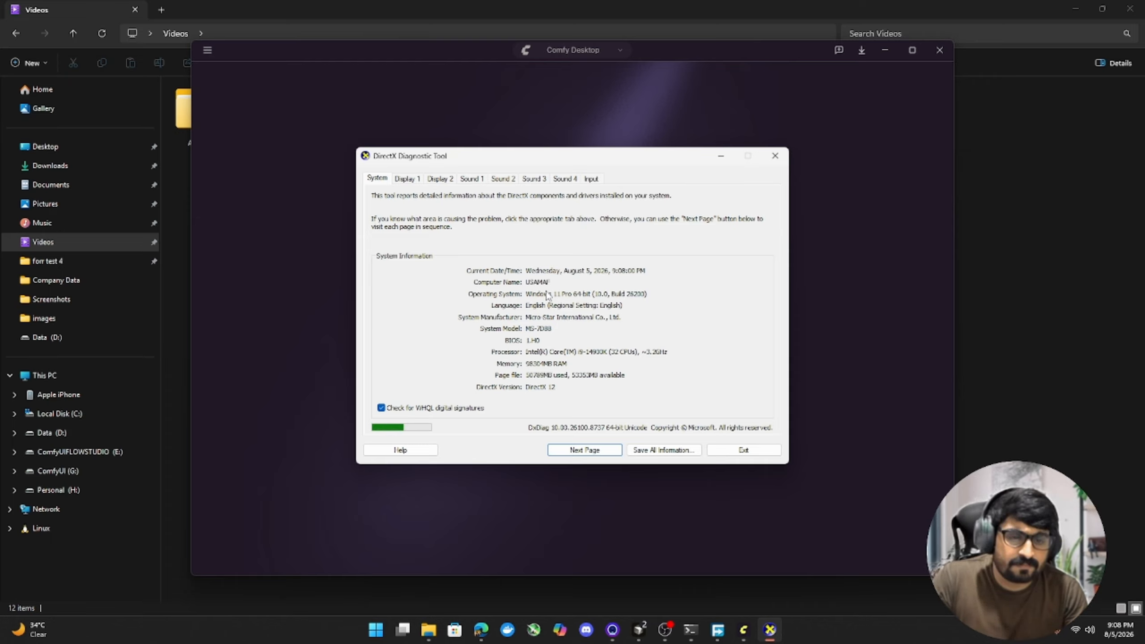
click(408, 180)
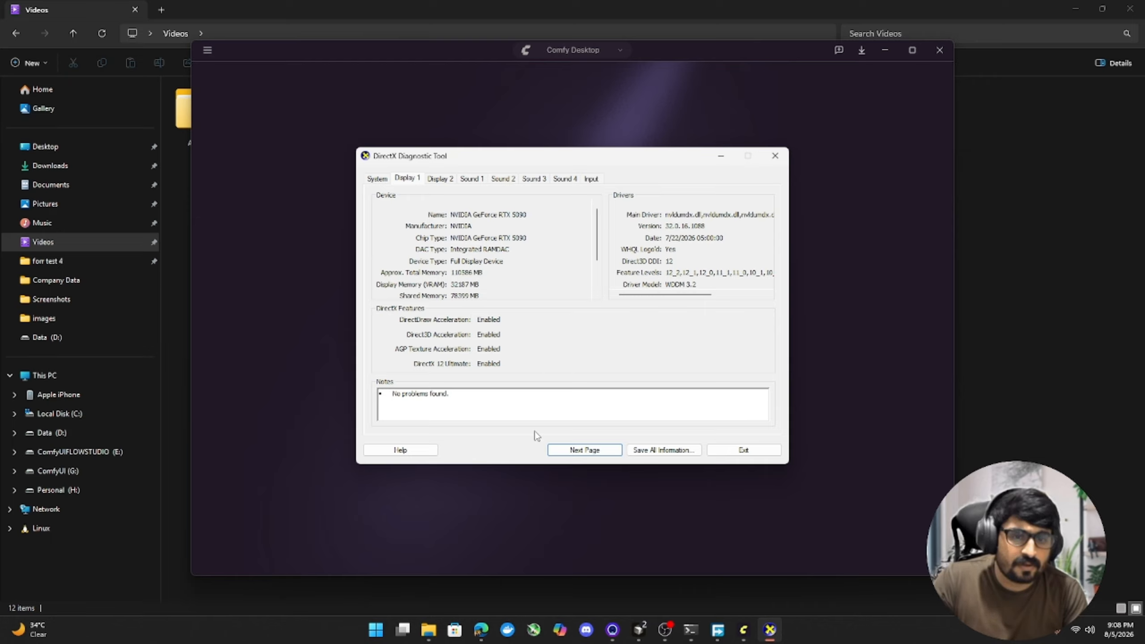
click(775, 156)
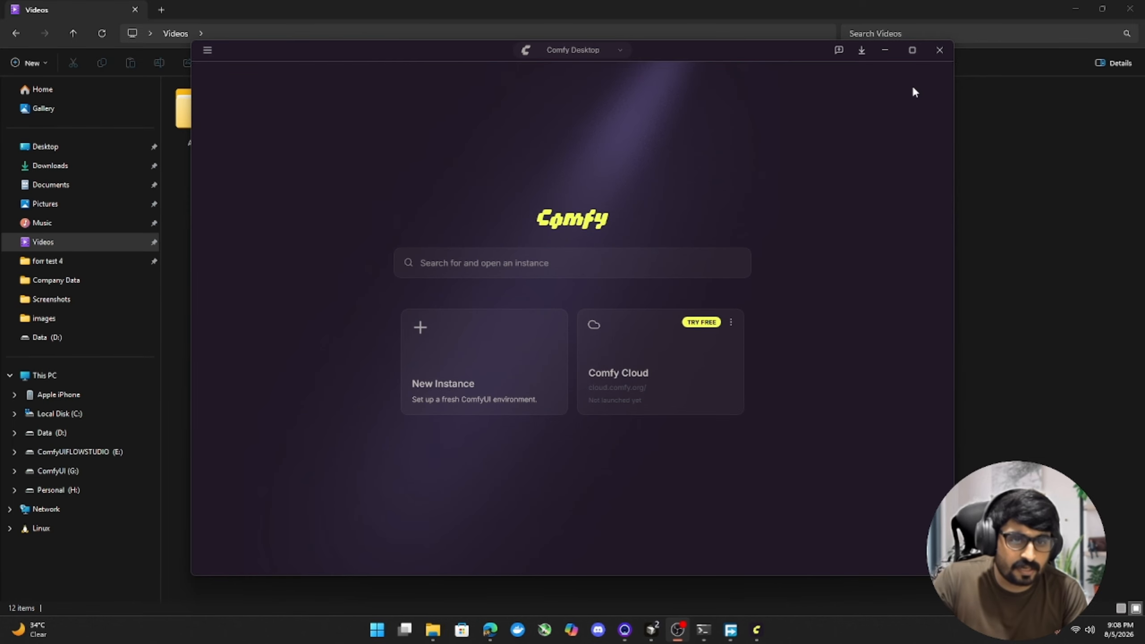
- Start a new Comfy Desktop instance named Comfyui and set its install location to D:\
click(511, 375)
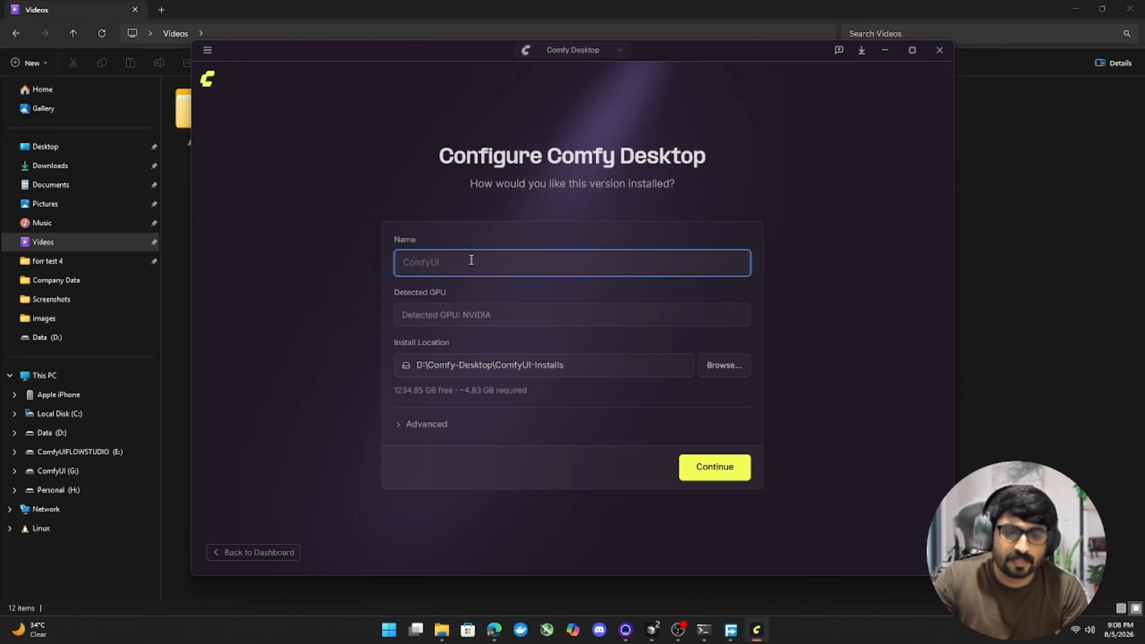
text(Comfyui)
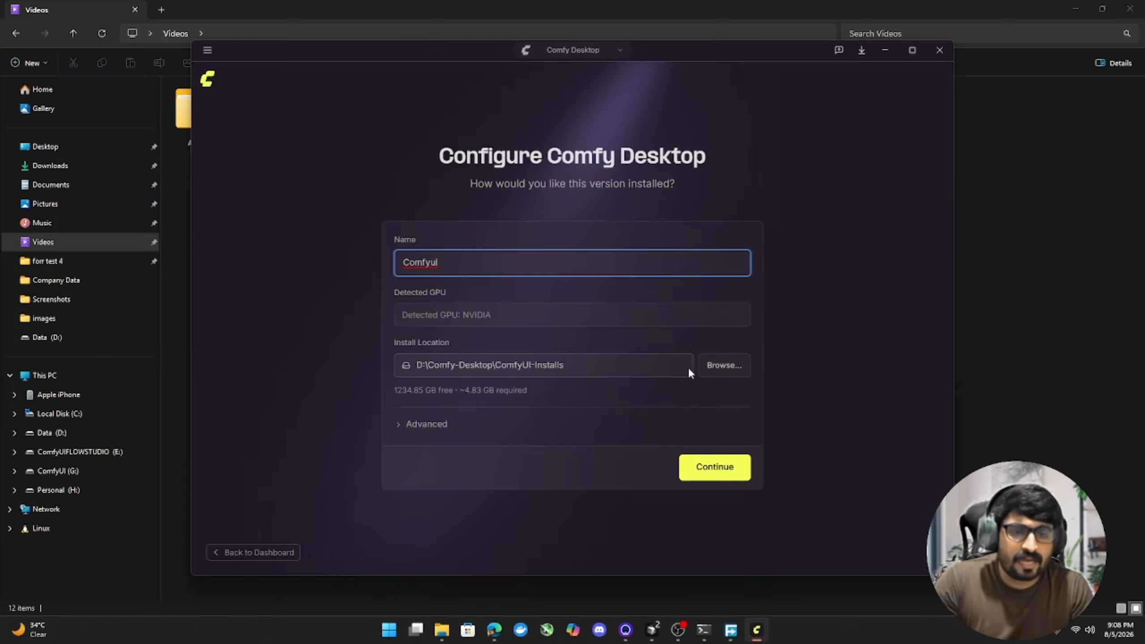
click(723, 366)
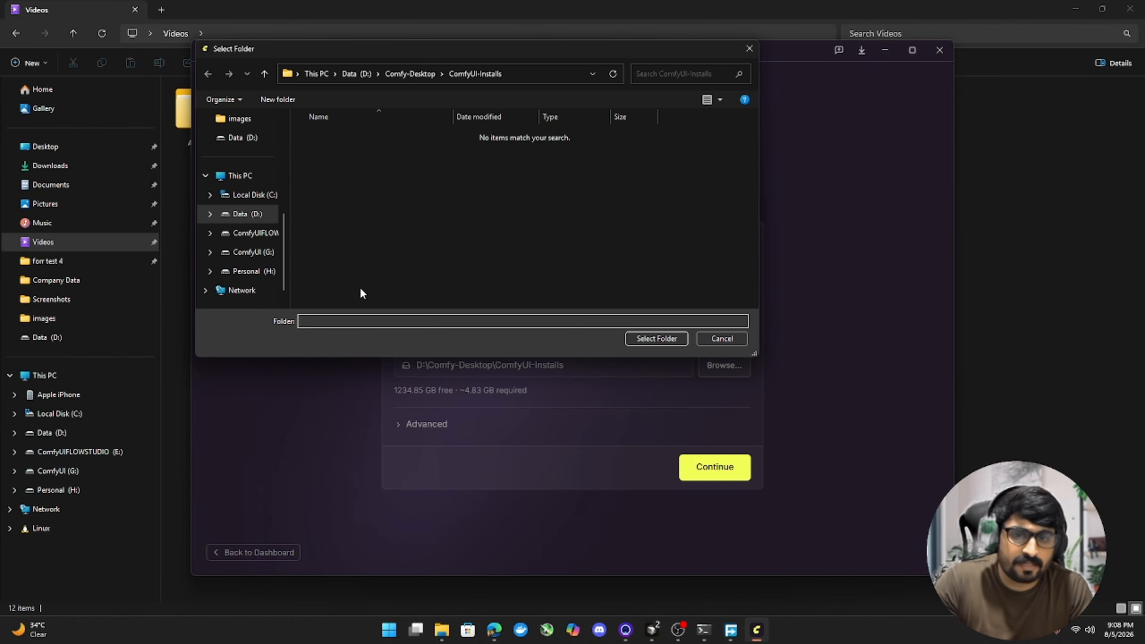
click(247, 214)
scroll(631, 293, down, 1)
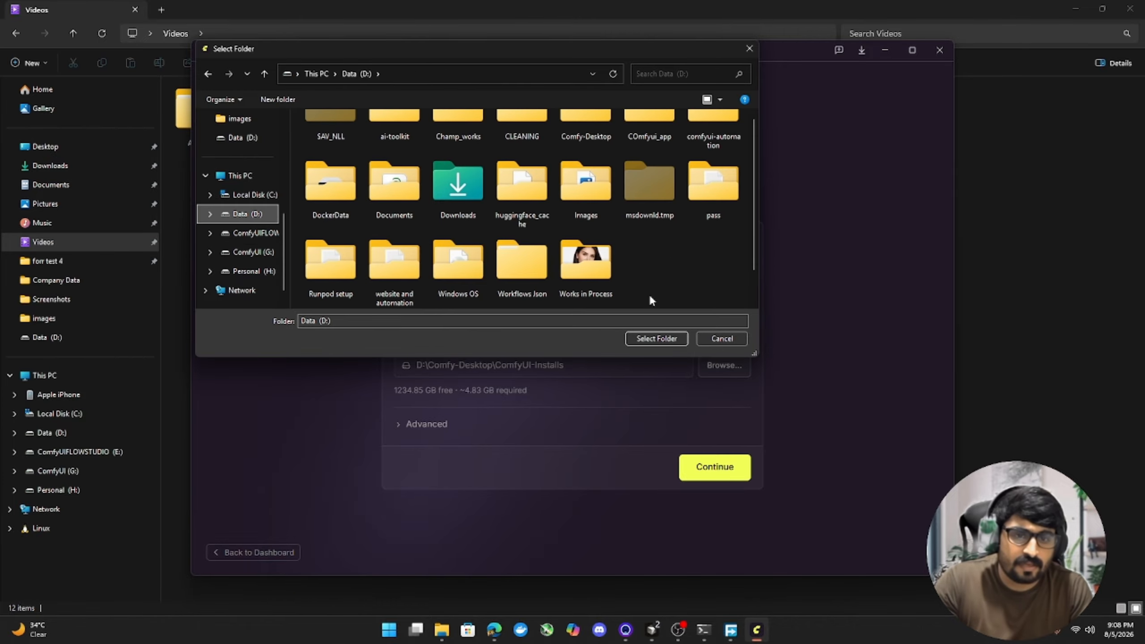
click(658, 338)
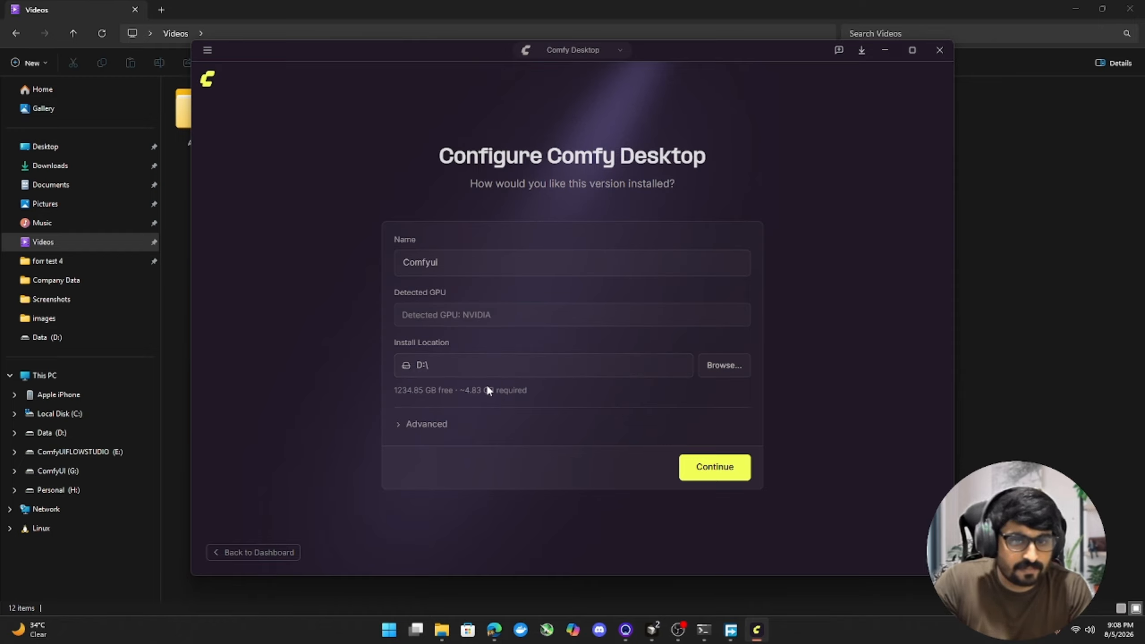
- Expand the advanced install options and choose the Standalone installation type
click(424, 426)
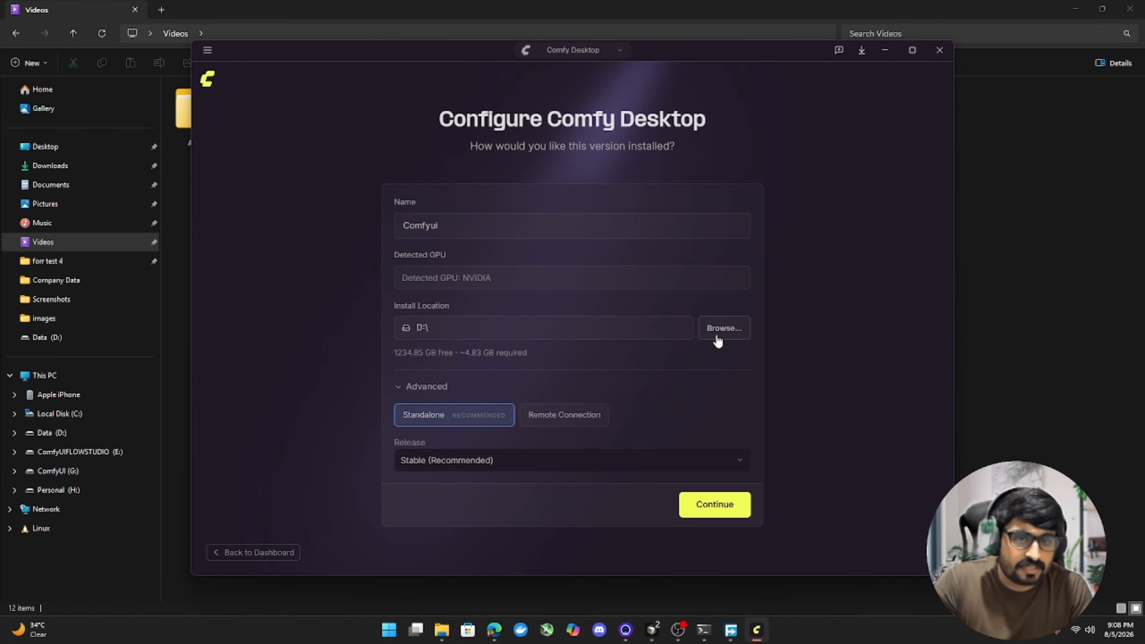
scroll(475, 381, down, 1)
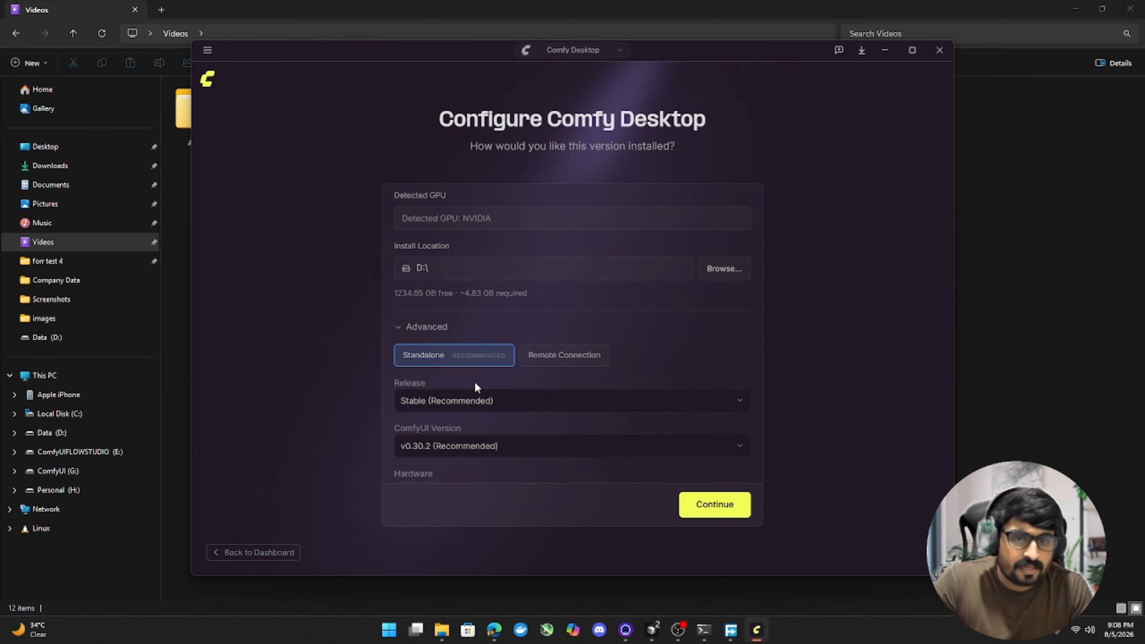
click(457, 351)
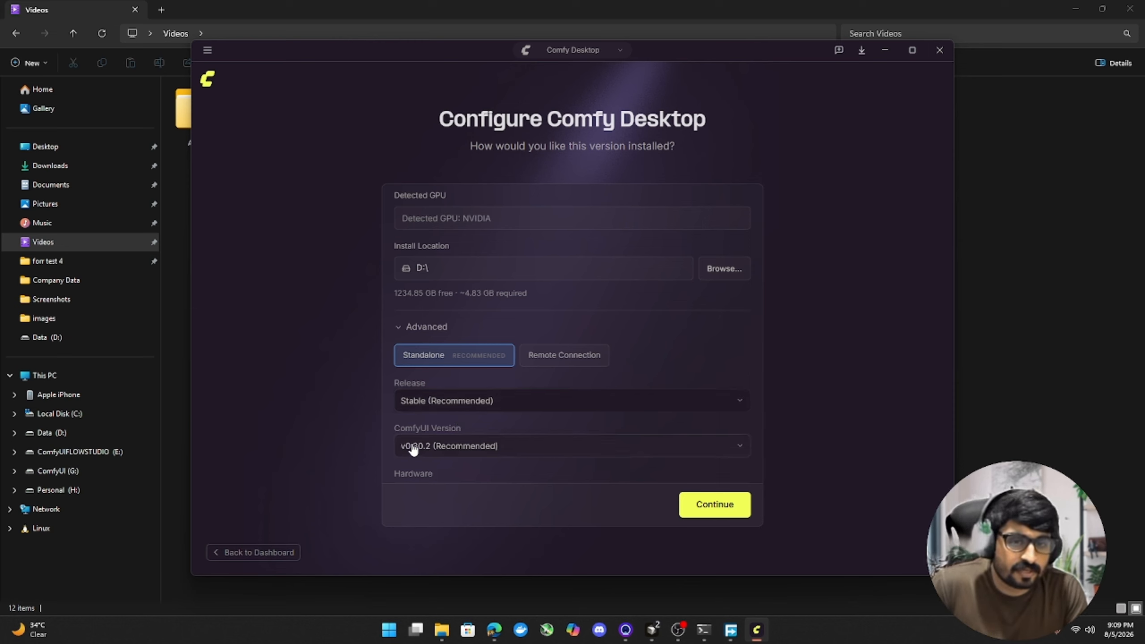
- Review the hardware options and the list of available ComfyUI versions without changing the selected version
scroll(450, 431, down, 3)
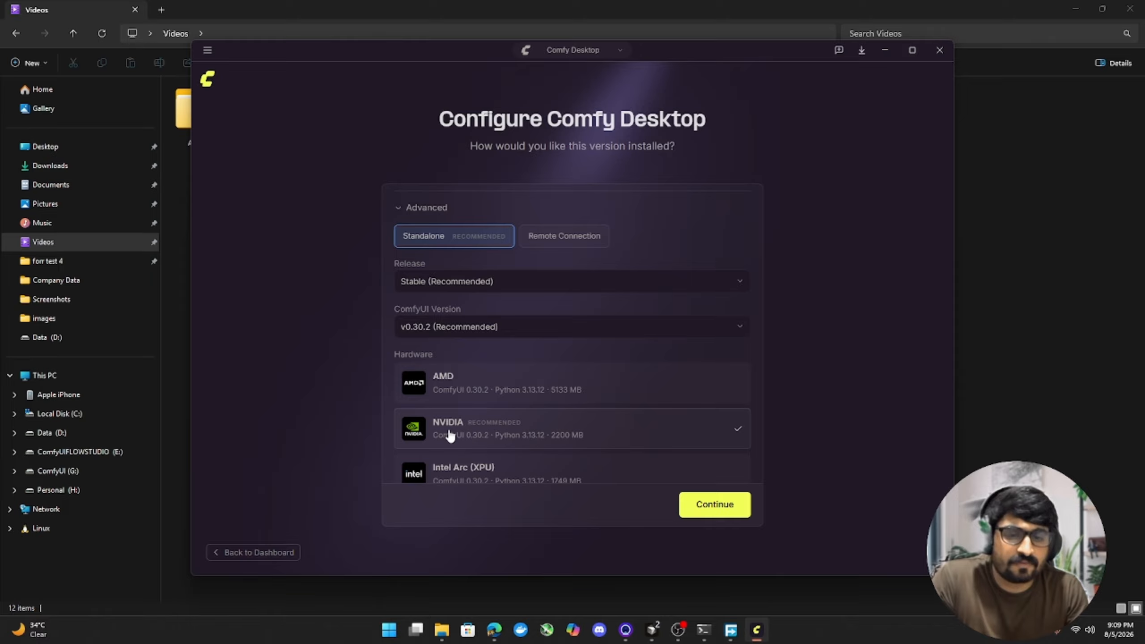
click(479, 329)
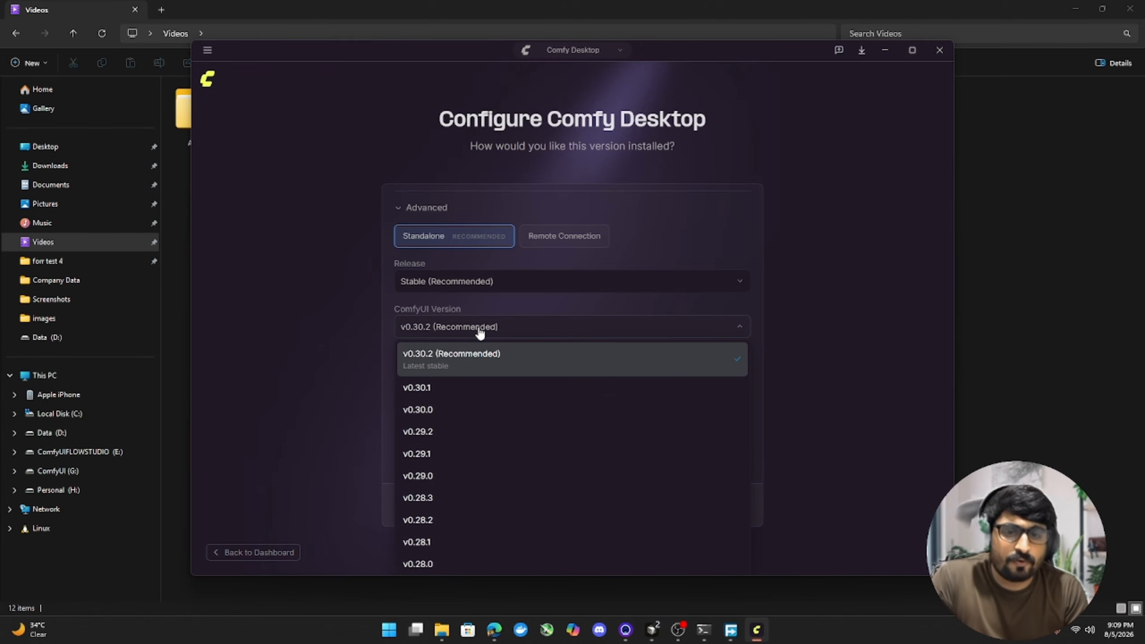
click(479, 331)
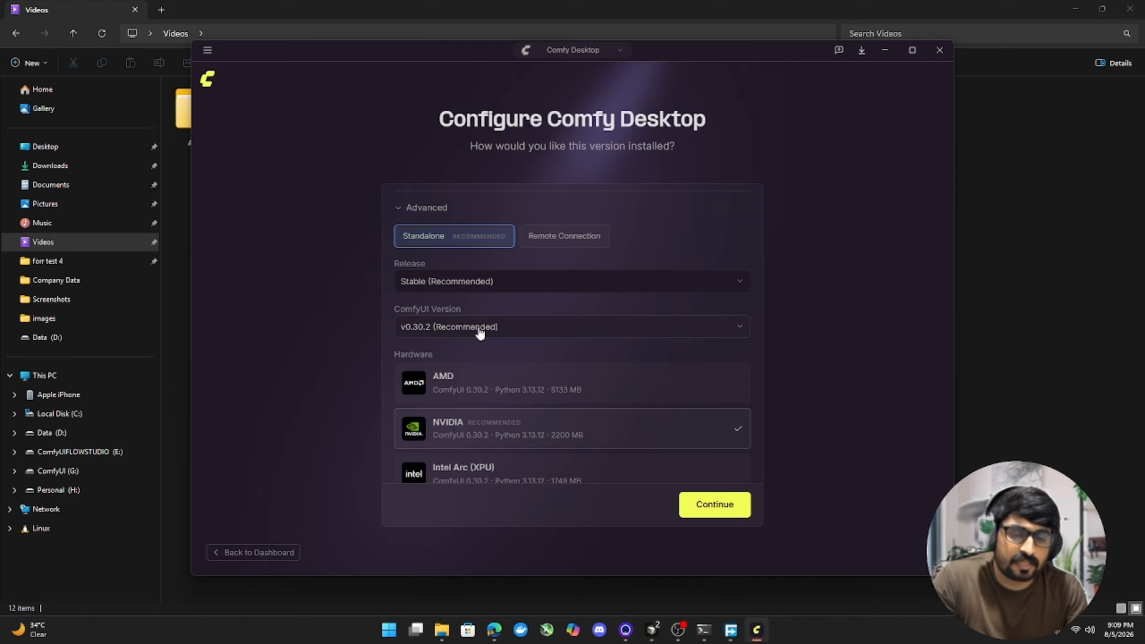
click(479, 332)
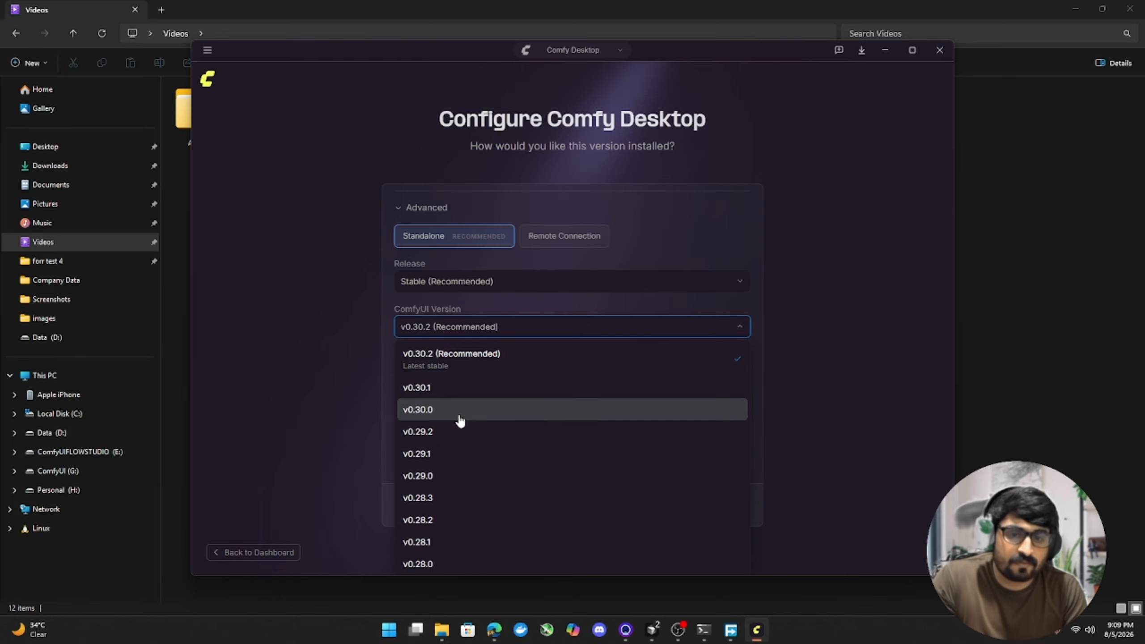
click(352, 388)
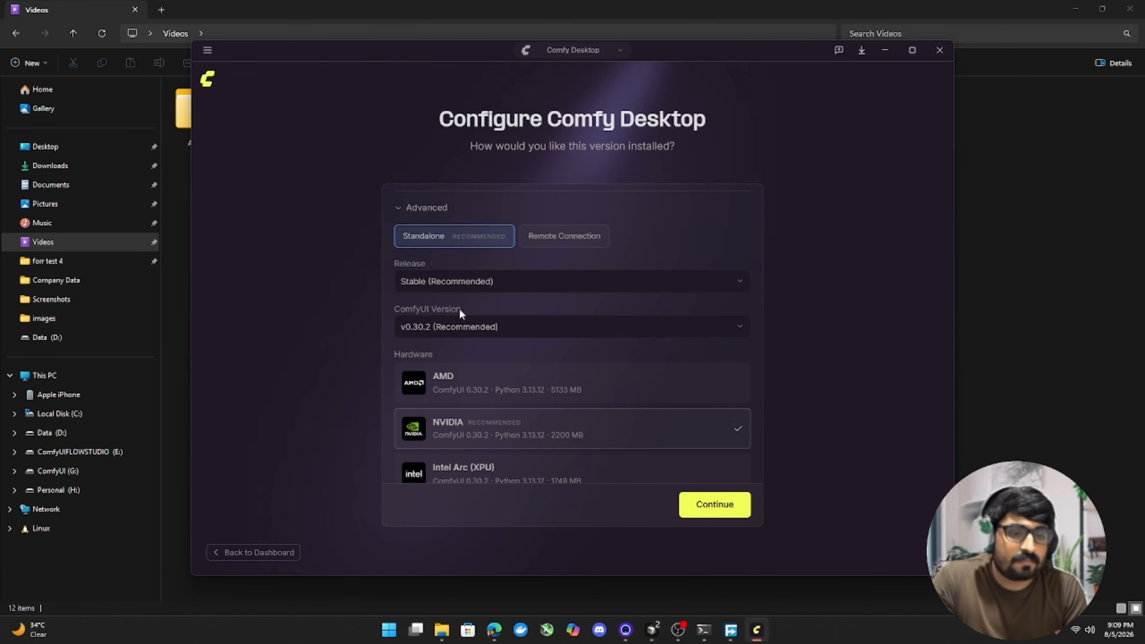
click(485, 332)
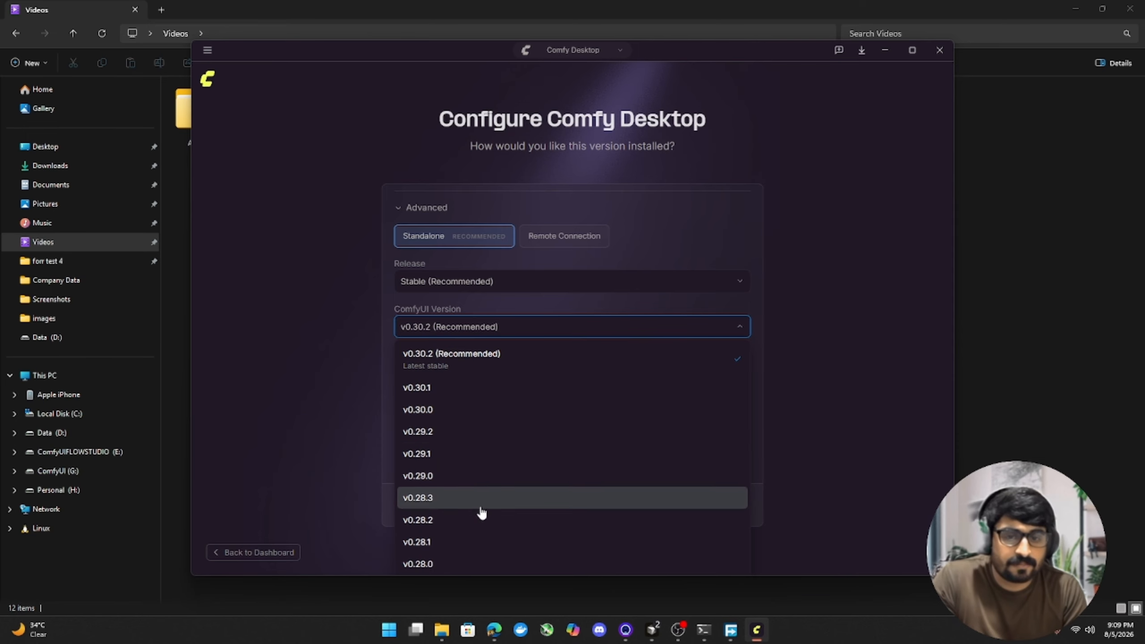
click(338, 386)
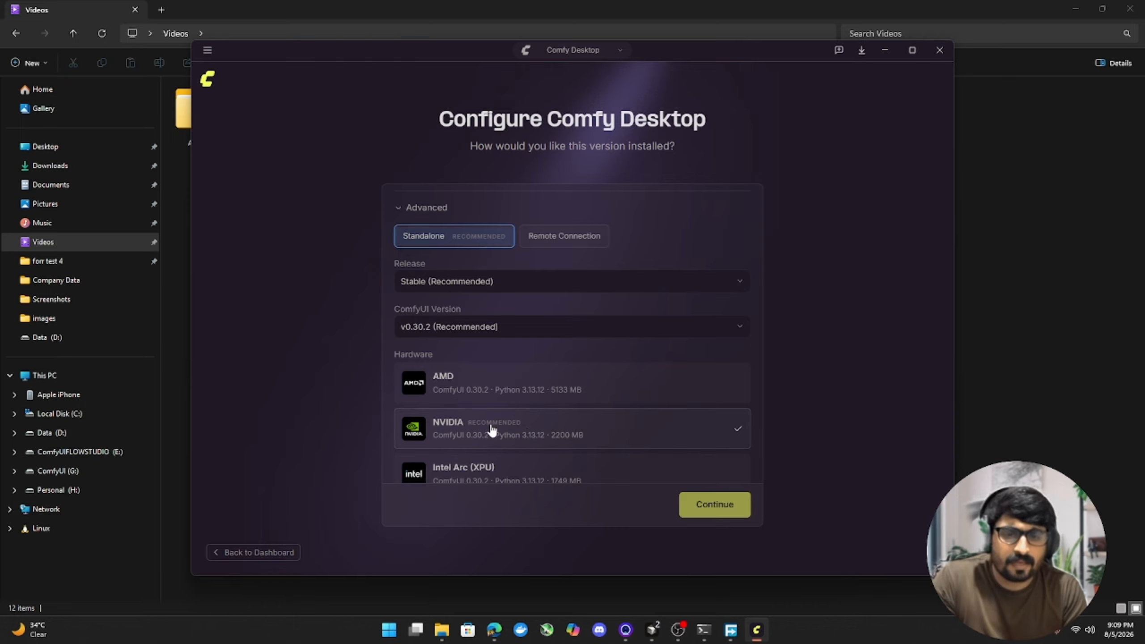
- Continue to the starter workflows, compare the image and video options, and install the instance without a starter workflow
click(717, 508)
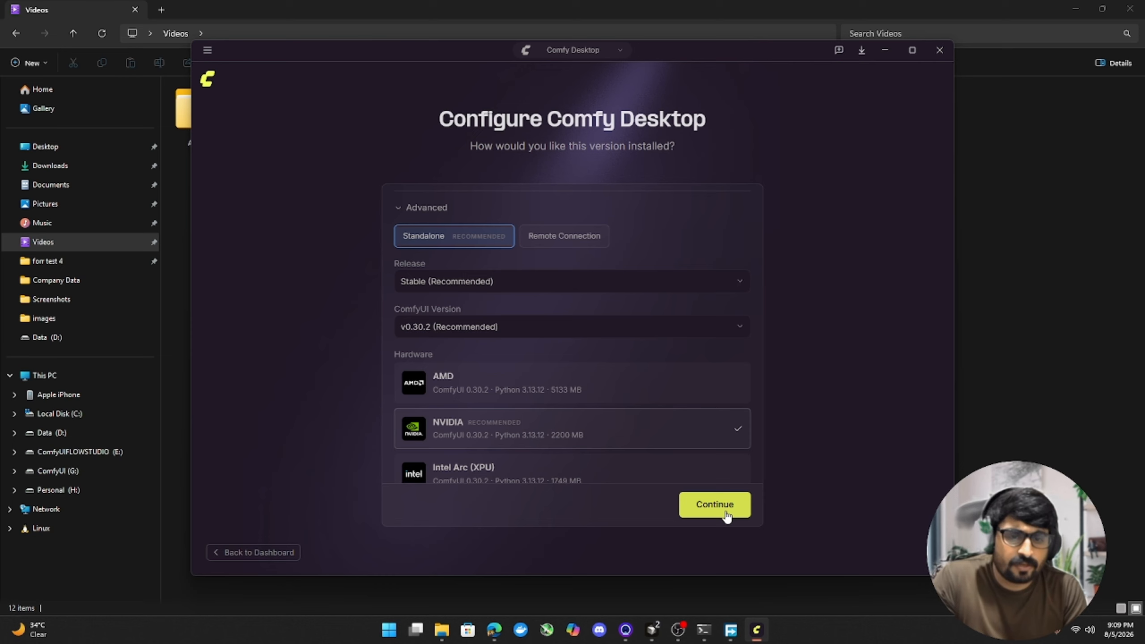
click(700, 503)
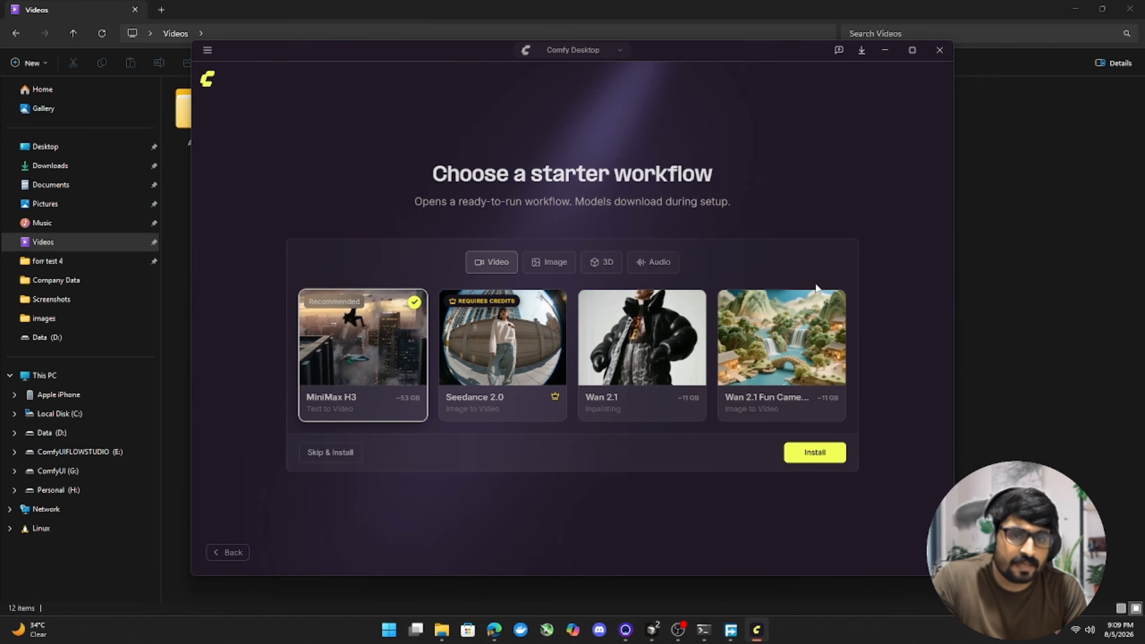
click(541, 270)
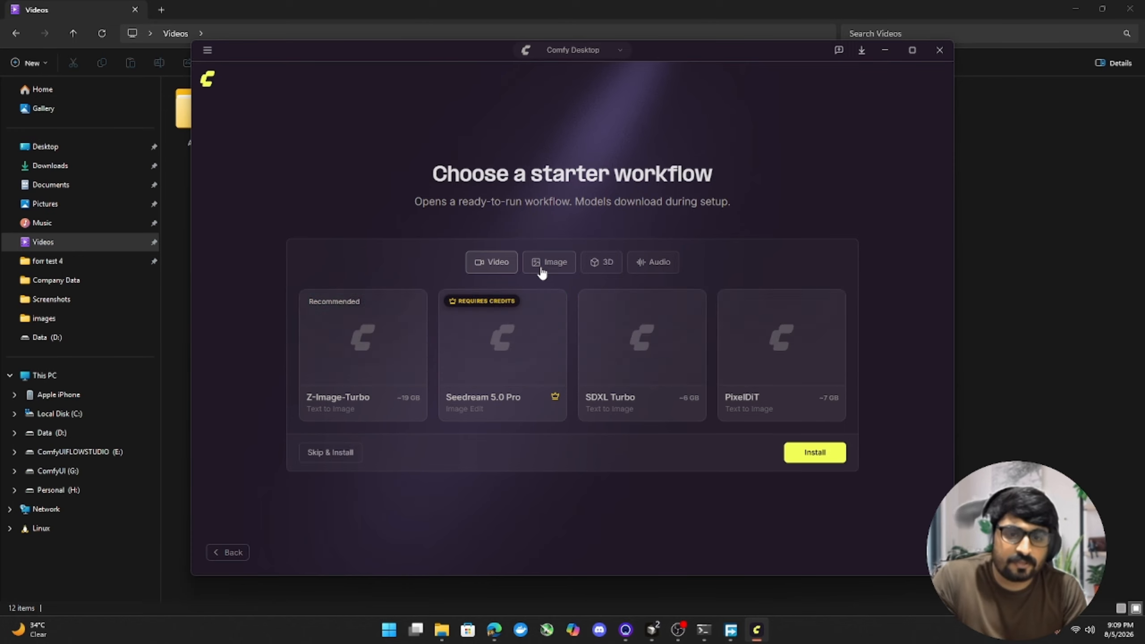
click(507, 269)
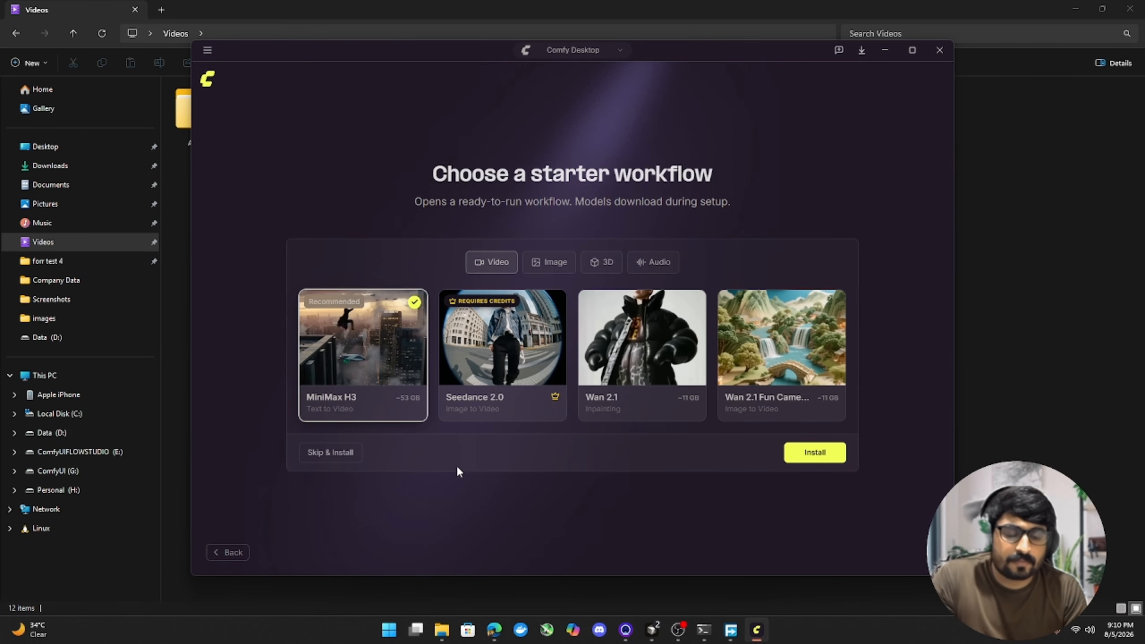
click(340, 455)
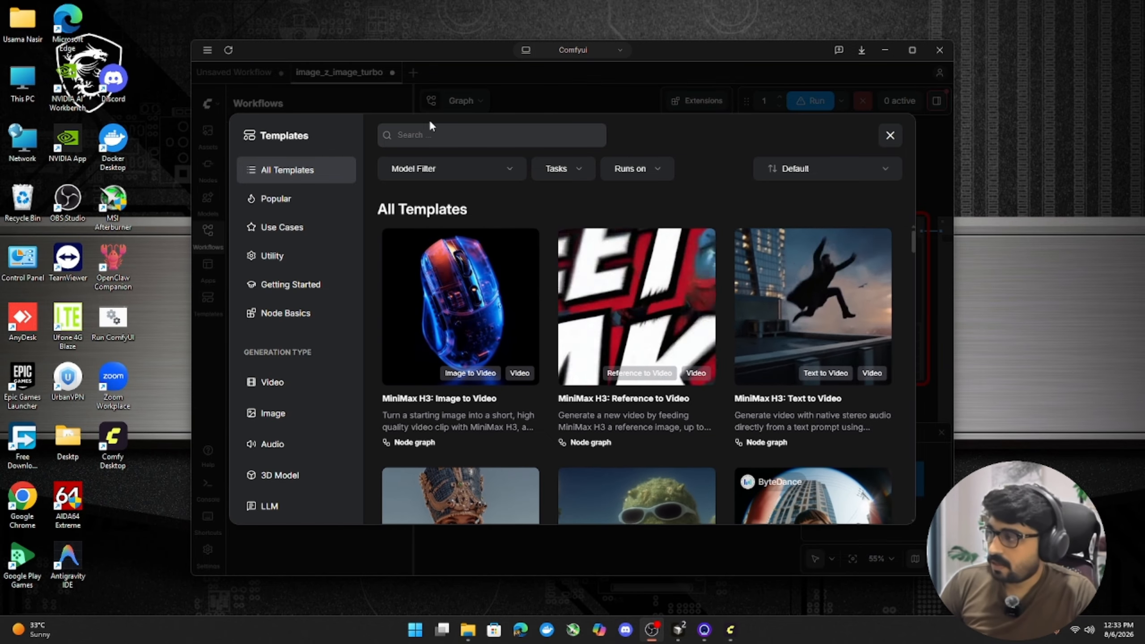
- Search the workflow templates for "zimage tur" and open the Z-Image-Turbo text-to-image workflow
click(459, 140)
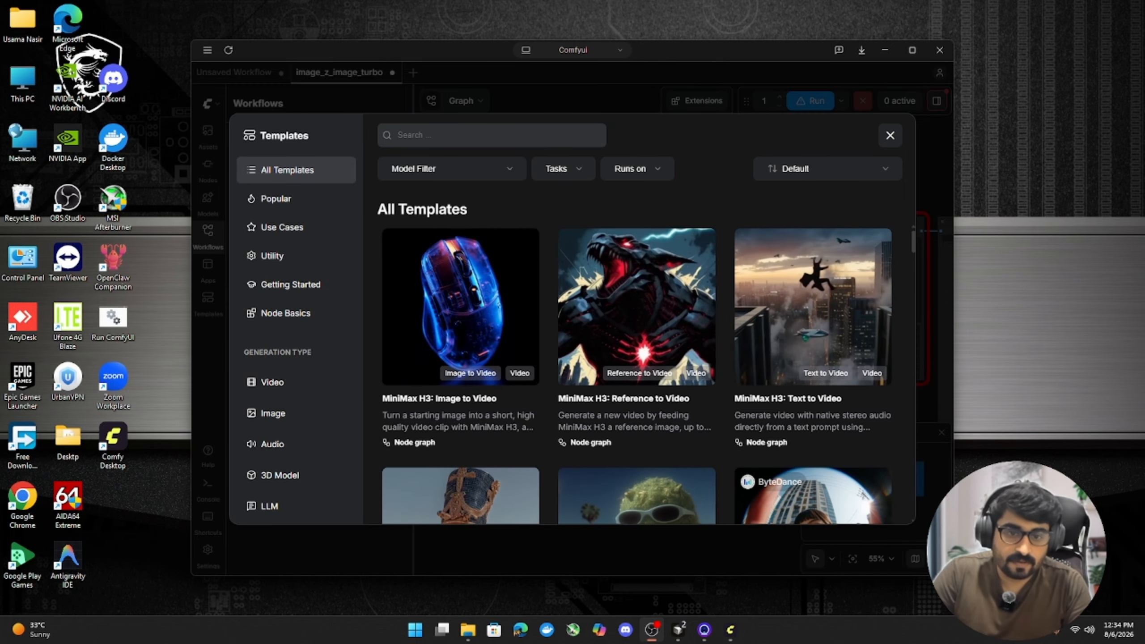
click(482, 139)
text(zimage tur)
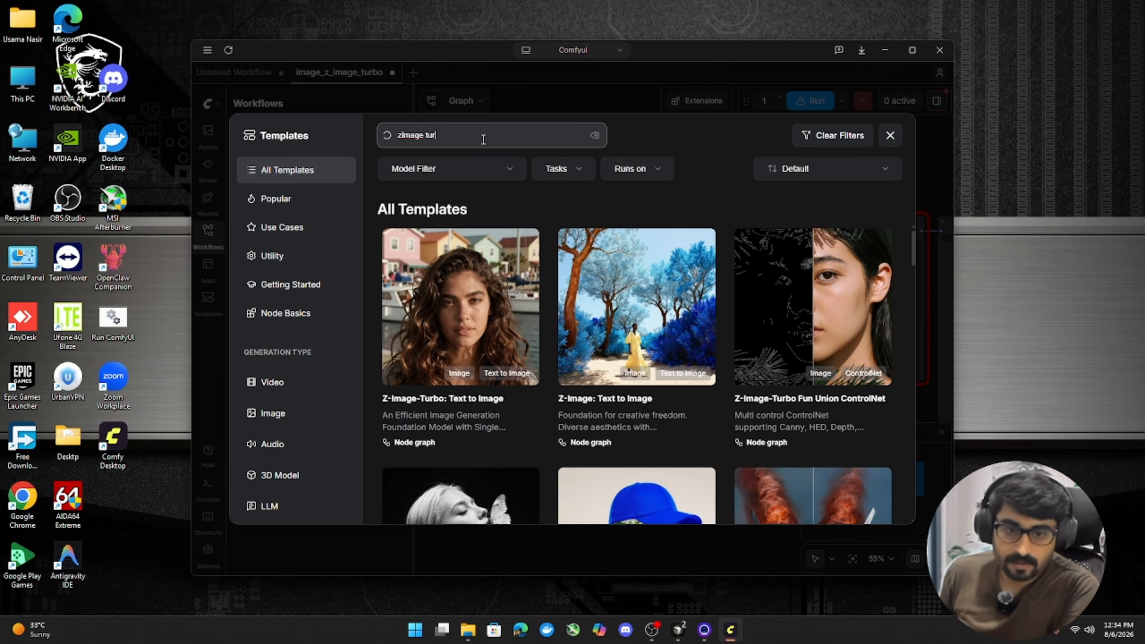
click(625, 313)
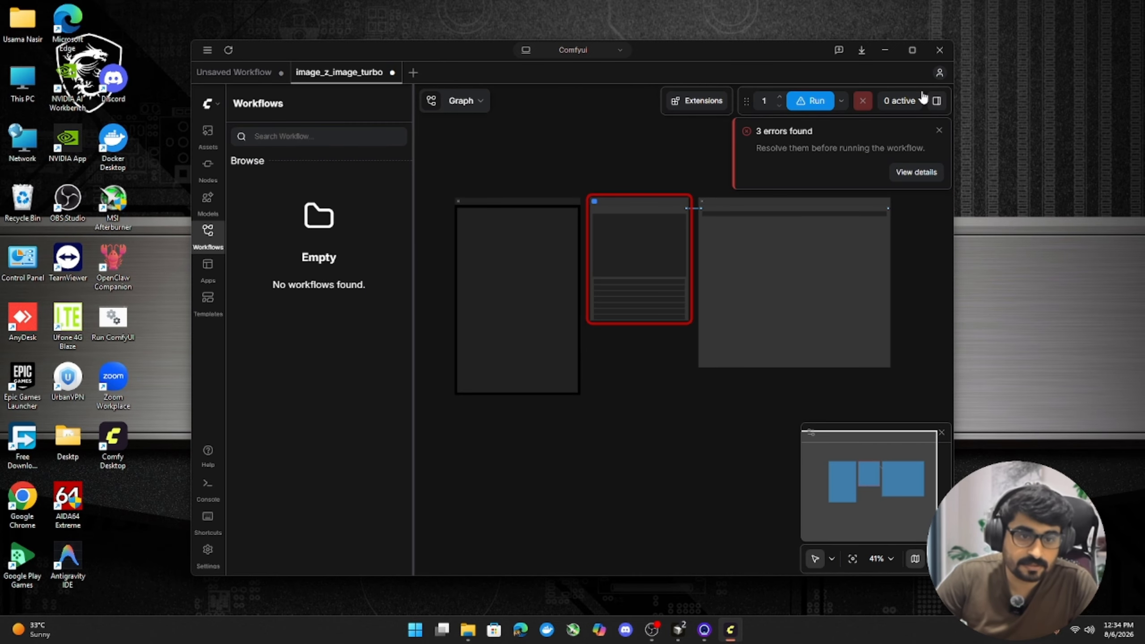
- Maximize the Comfyui window and examine the Text to Image (Z-Image-Turbo) node's prompt, size and model settings up close
click(911, 50)
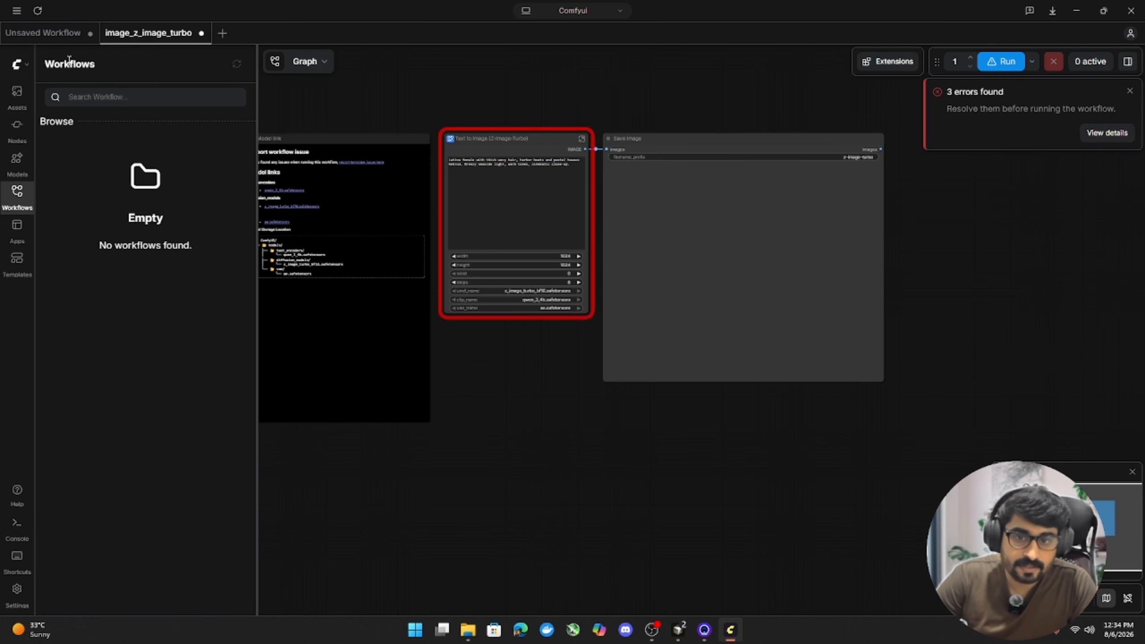
click(17, 72)
click(17, 77)
scroll(530, 195, up, 10)
scroll(613, 184, down, 5)
scroll(609, 121, up, 3)
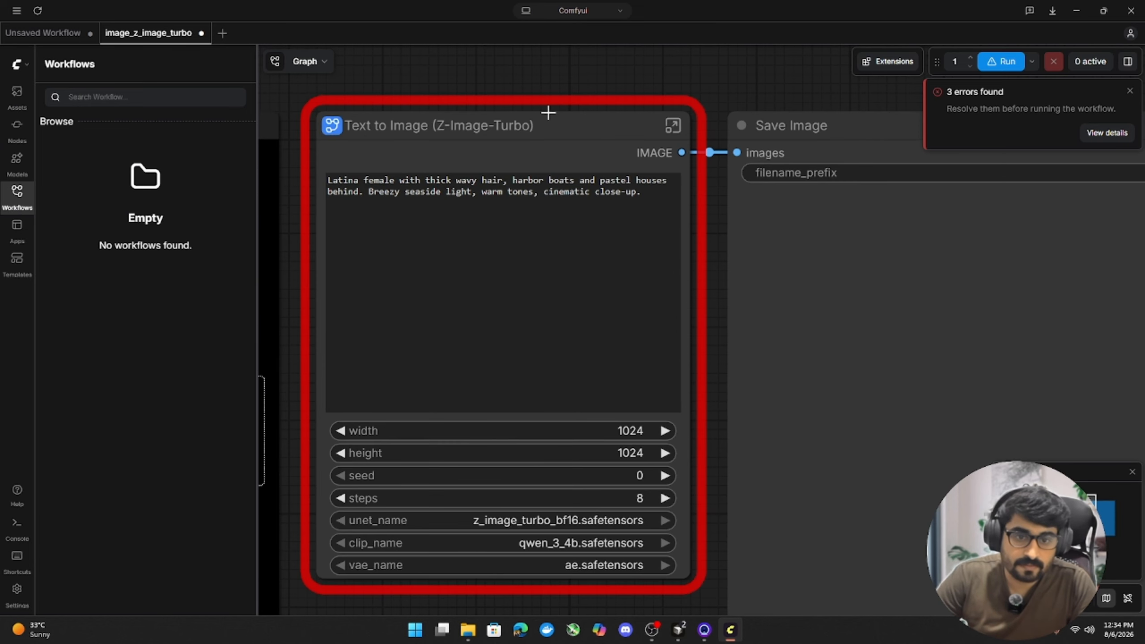
- Open the Text to Image (Z-Image-Turbo) subgraph and examine its model loading, image size, prompt, sampler and VAE decode nodes
scroll(586, 120, down, 2)
scroll(668, 136, up, 2)
scroll(685, 151, down, 1)
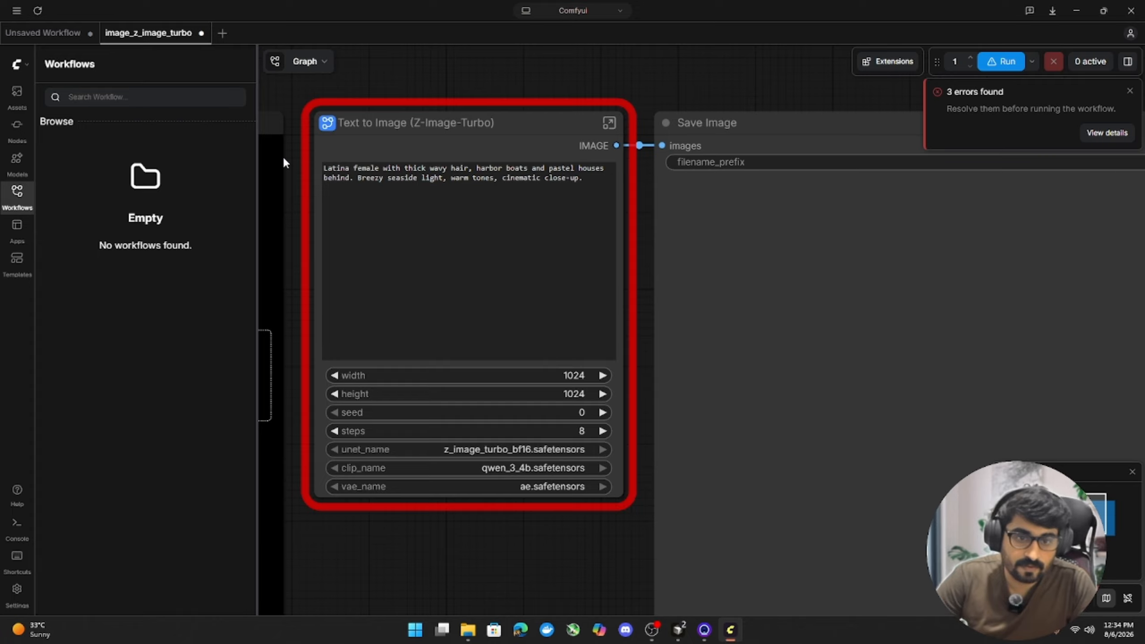
click(611, 126)
scroll(836, 255, down, 3)
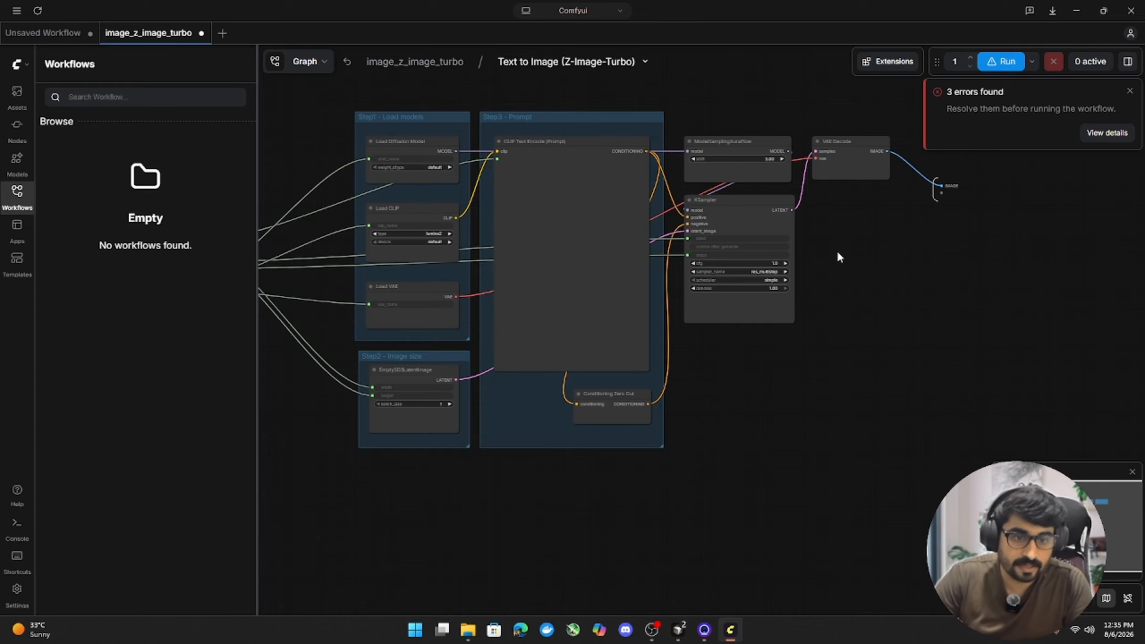
scroll(321, 166, up, 6)
scroll(467, 167, down, 4)
scroll(414, 205, up, 2)
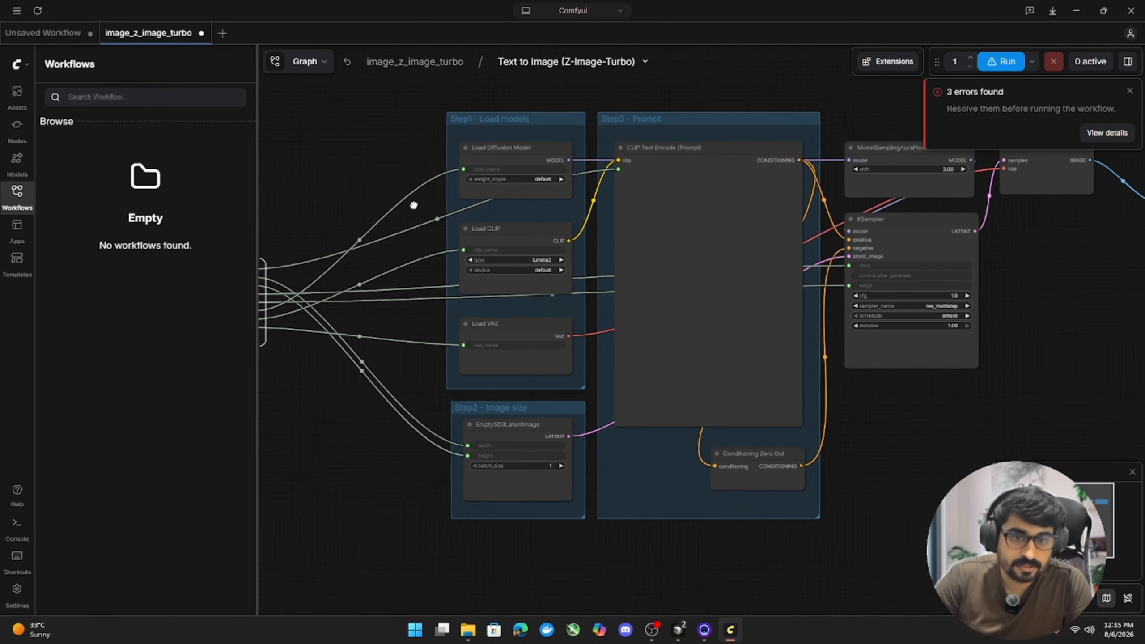
drag(683, 309, 505, 319)
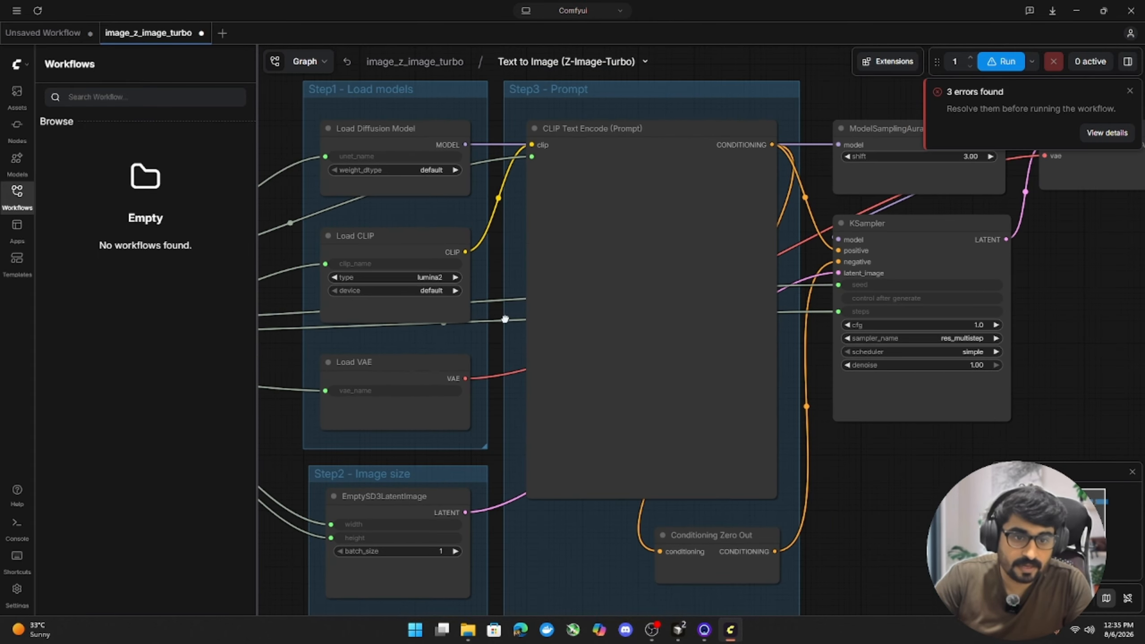
scroll(405, 90, up, 2)
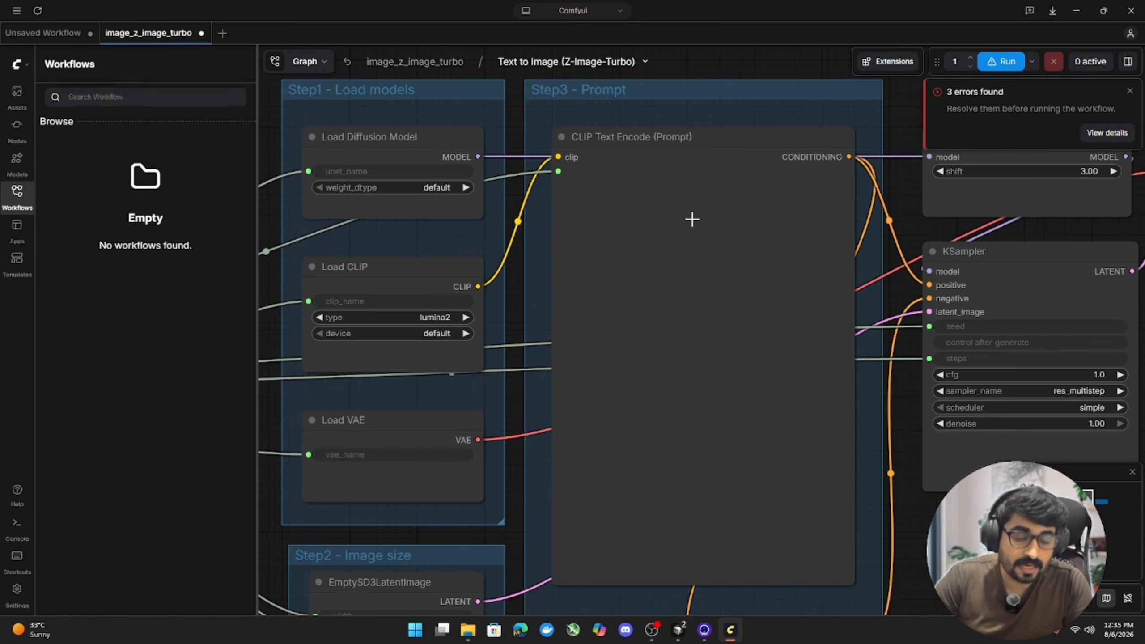
scroll(609, 229, down, 2)
scroll(875, 342, up, 1)
scroll(459, 249, down, 4)
scroll(1013, 336, up, 4)
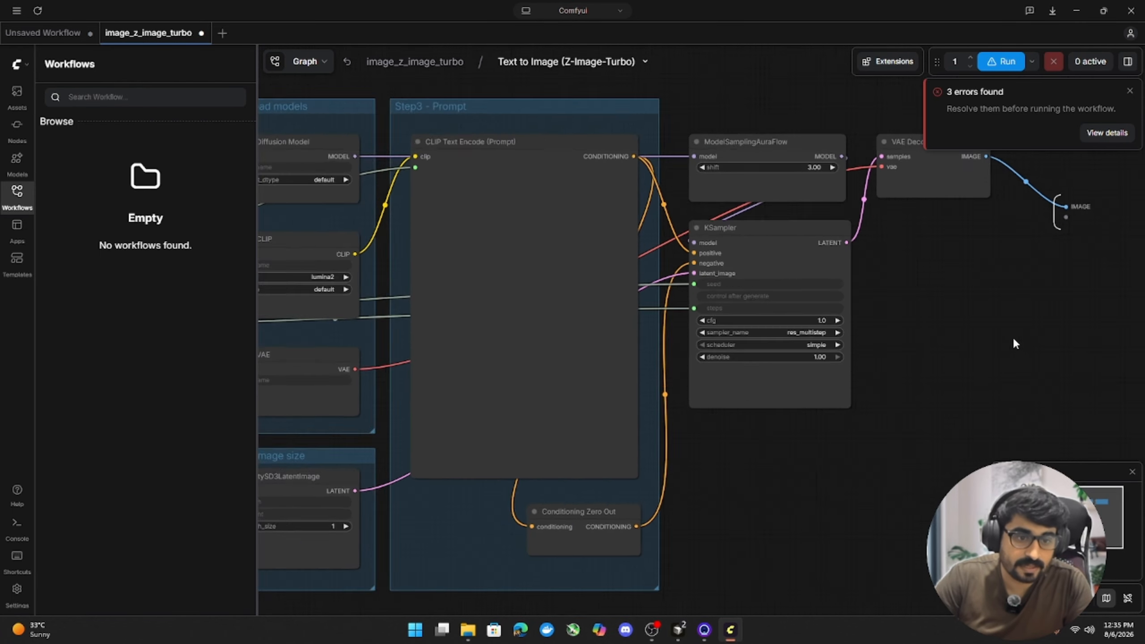
drag(1028, 338, 794, 373)
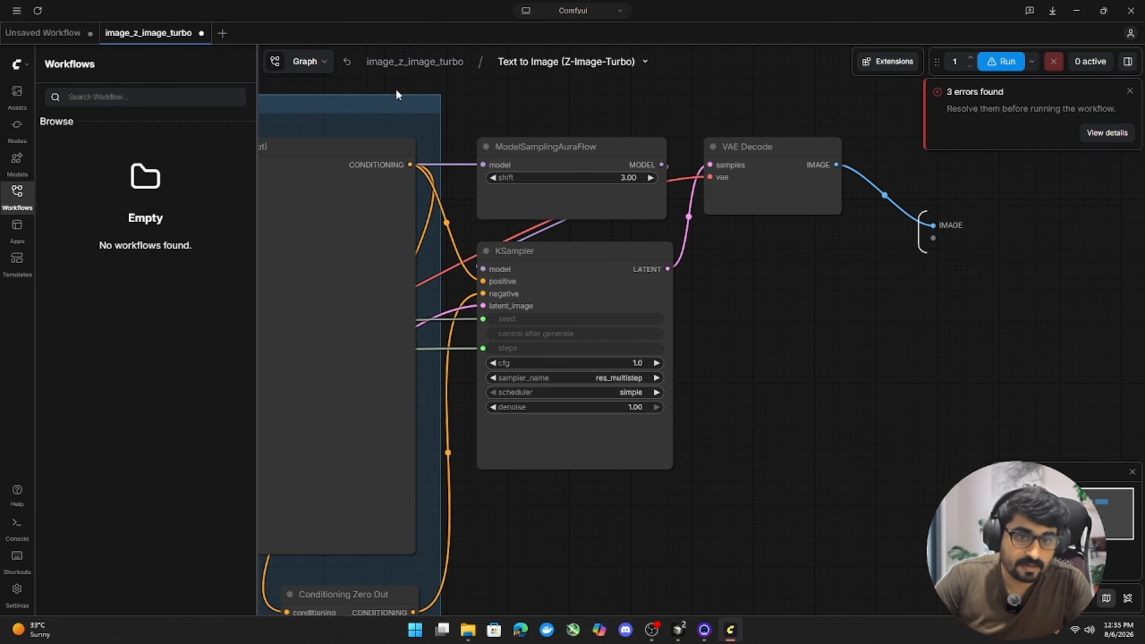
- Return to the image_z_image_turbo main graph and examine the unet_name, clip_name and vae_name model files alongside the Model link note
click(415, 61)
scroll(640, 264, down, 1)
scroll(451, 217, up, 2)
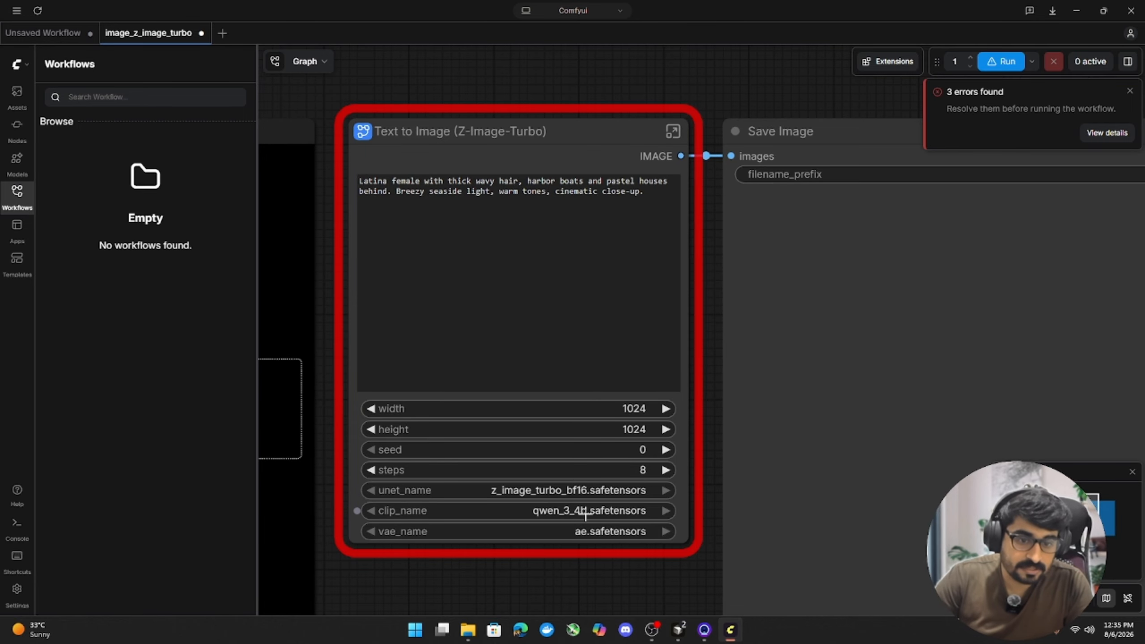
scroll(551, 486, up, 1)
scroll(684, 430, down, 1)
scroll(595, 505, up, 2)
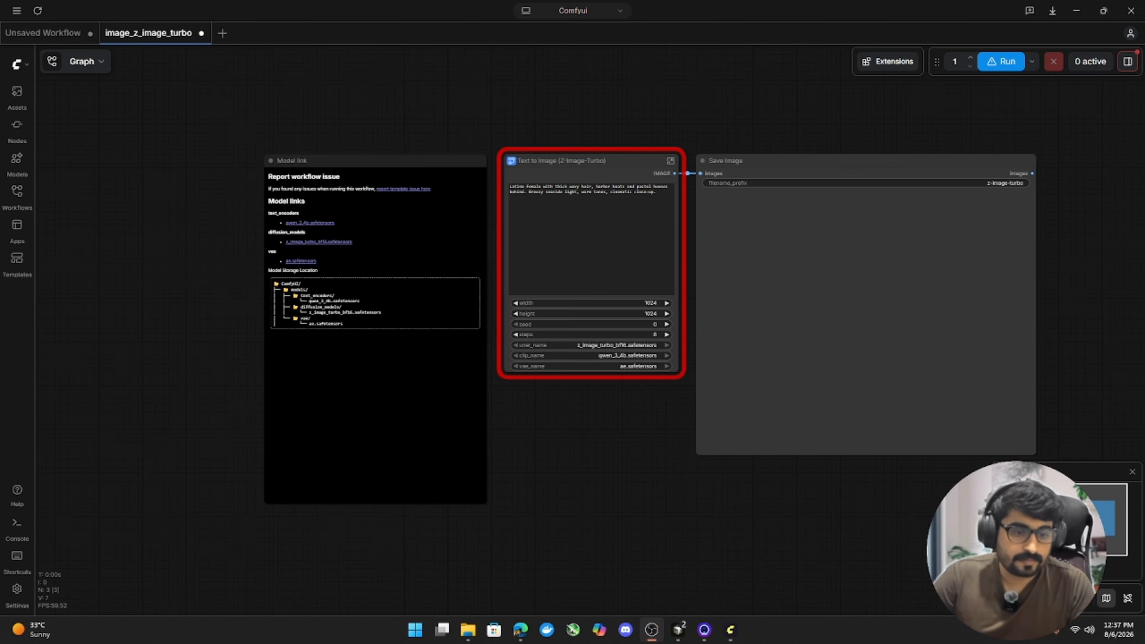
scroll(631, 274, up, 3)
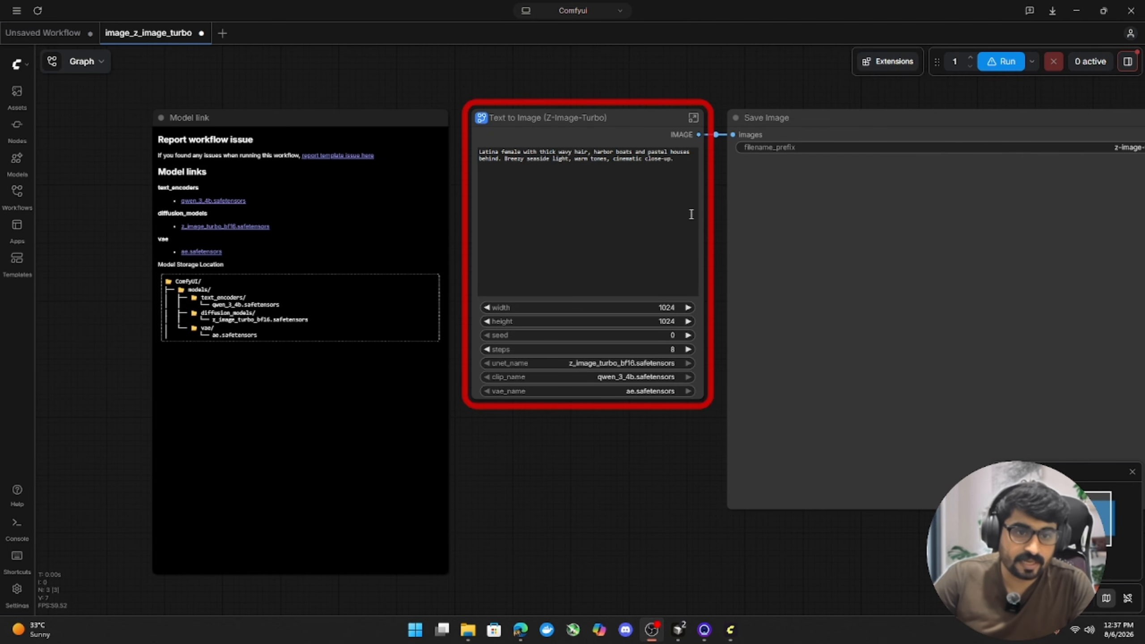
scroll(635, 378, up, 2)
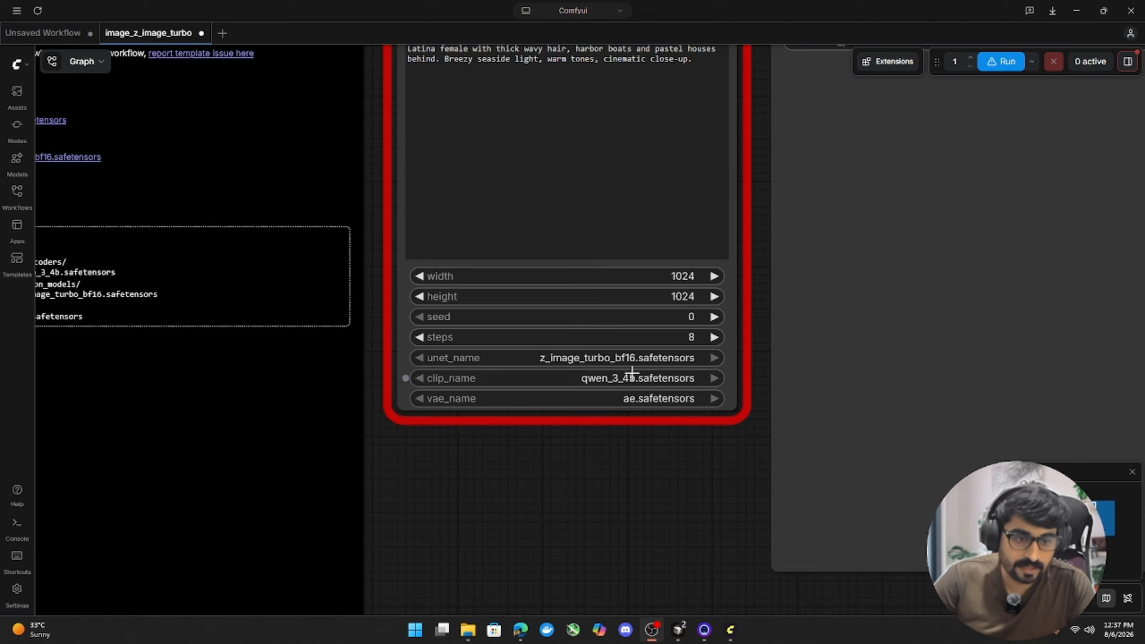
scroll(632, 372, down, 2)
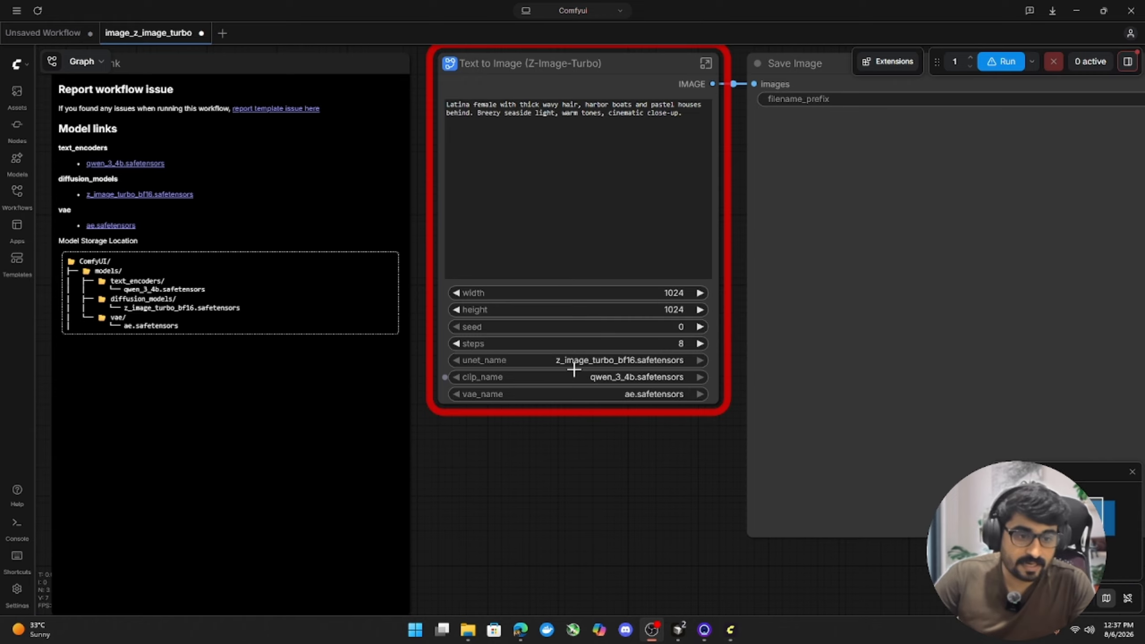
scroll(752, 192, up, 2)
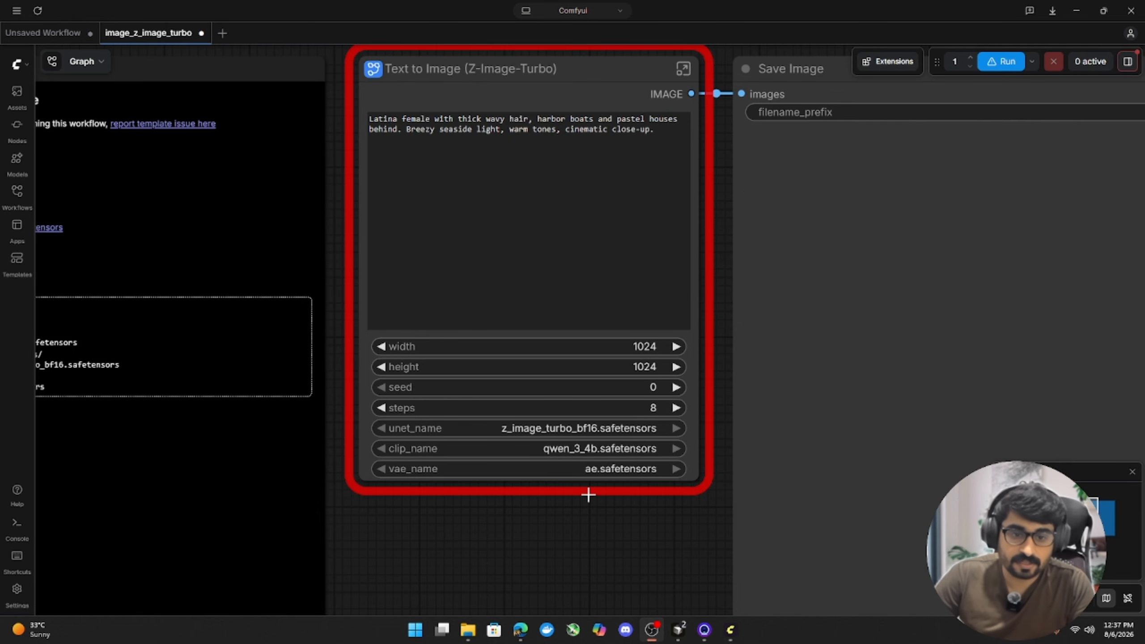
scroll(588, 495, down, 1)
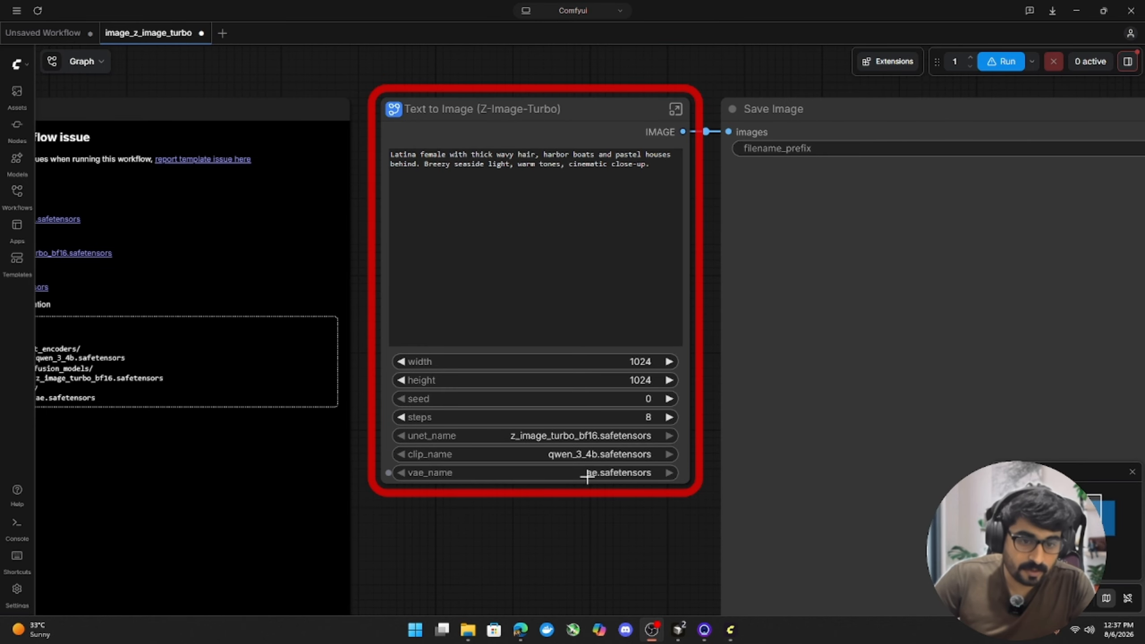
- Switch to the Edge browser and open the Google homepage
click(529, 634)
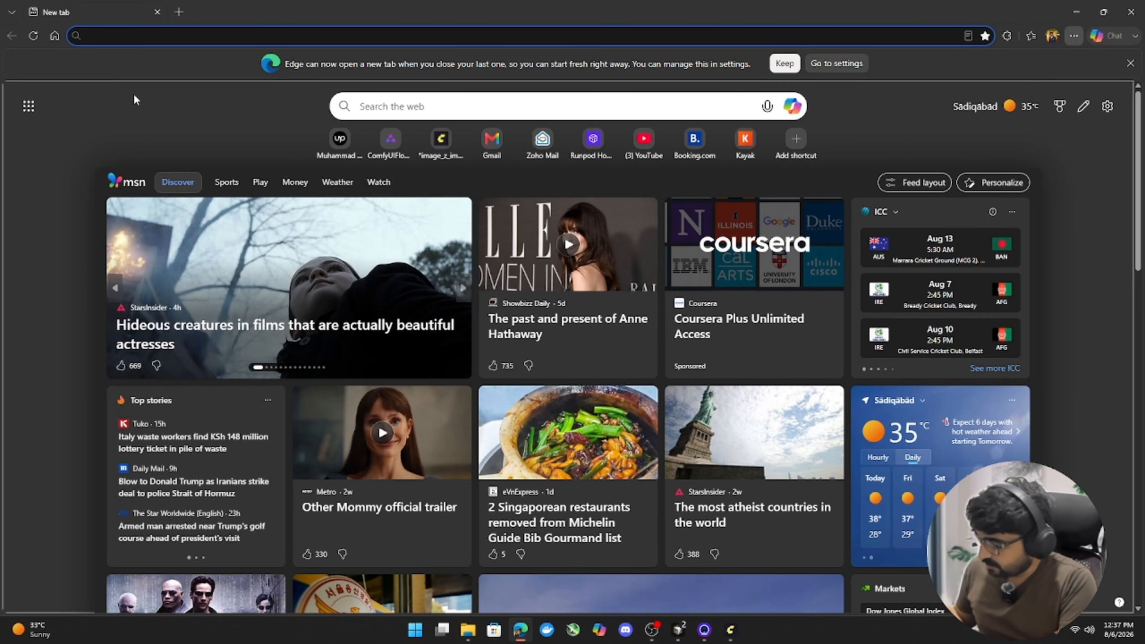
text(goog)
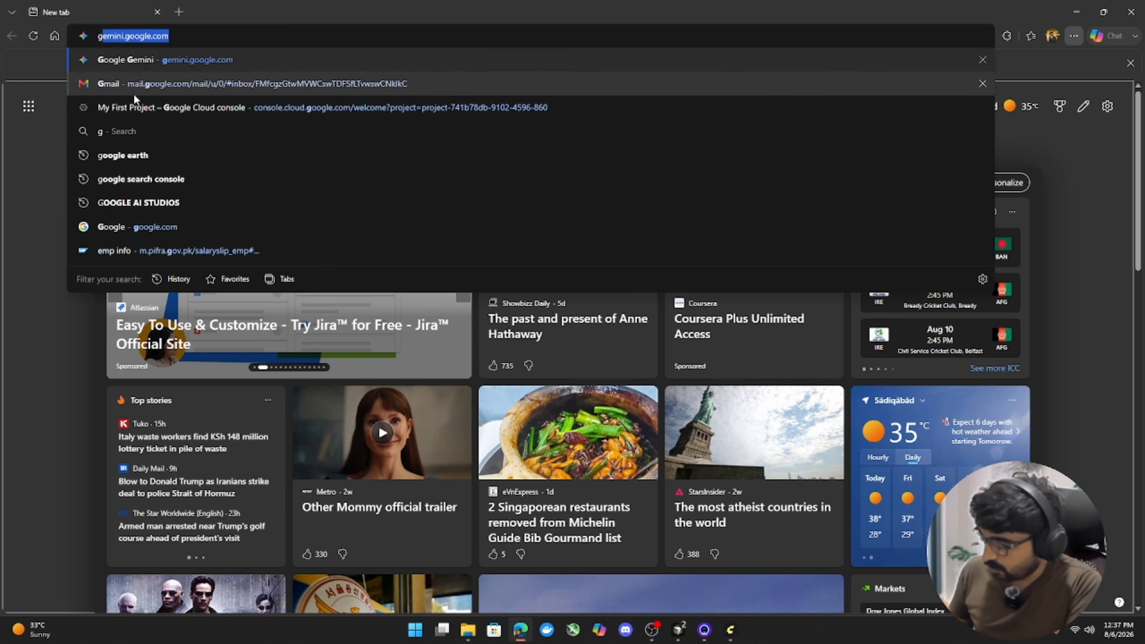
text(le cloud console)
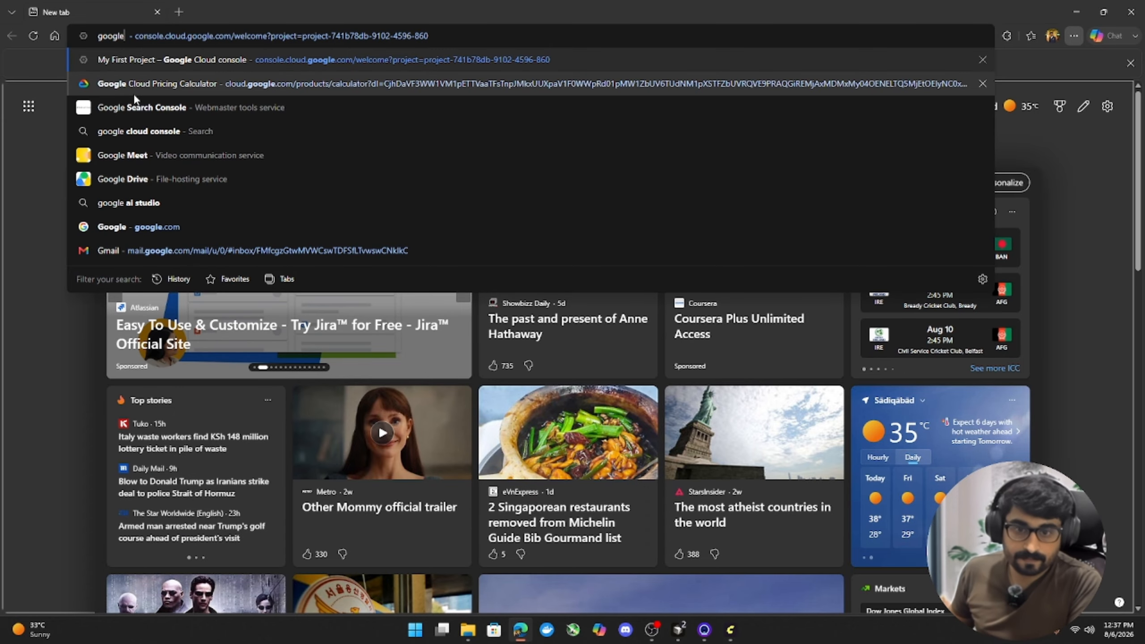
key(Down)
key(Down)
key(Down)
key(Down)
key(Return)
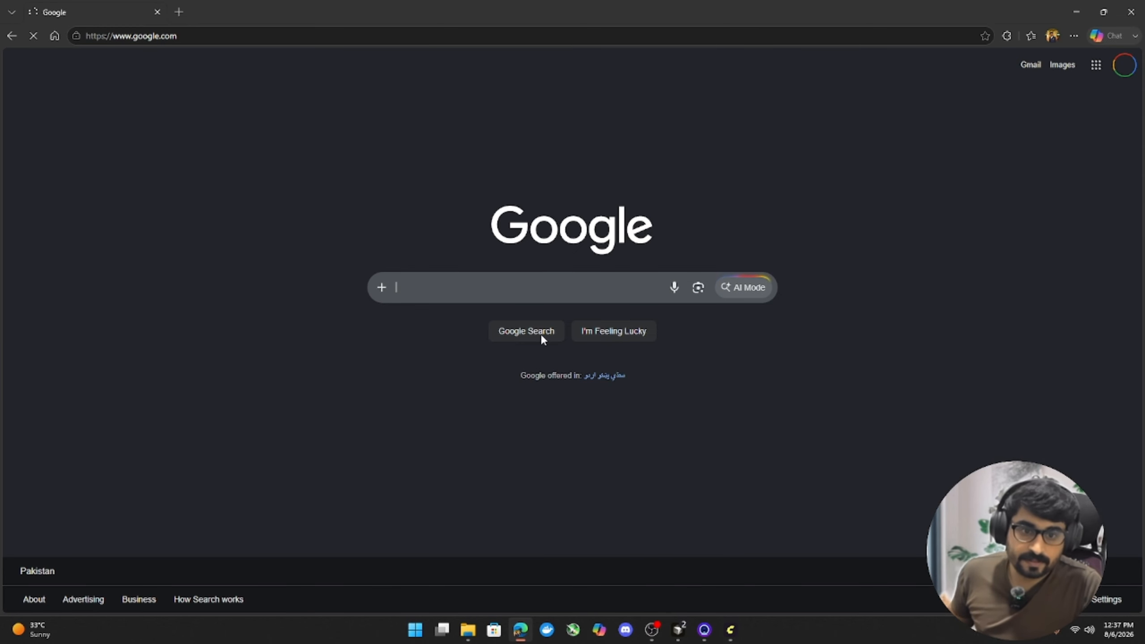
- Search Google for "z image turbo saftensors"
click(556, 288)
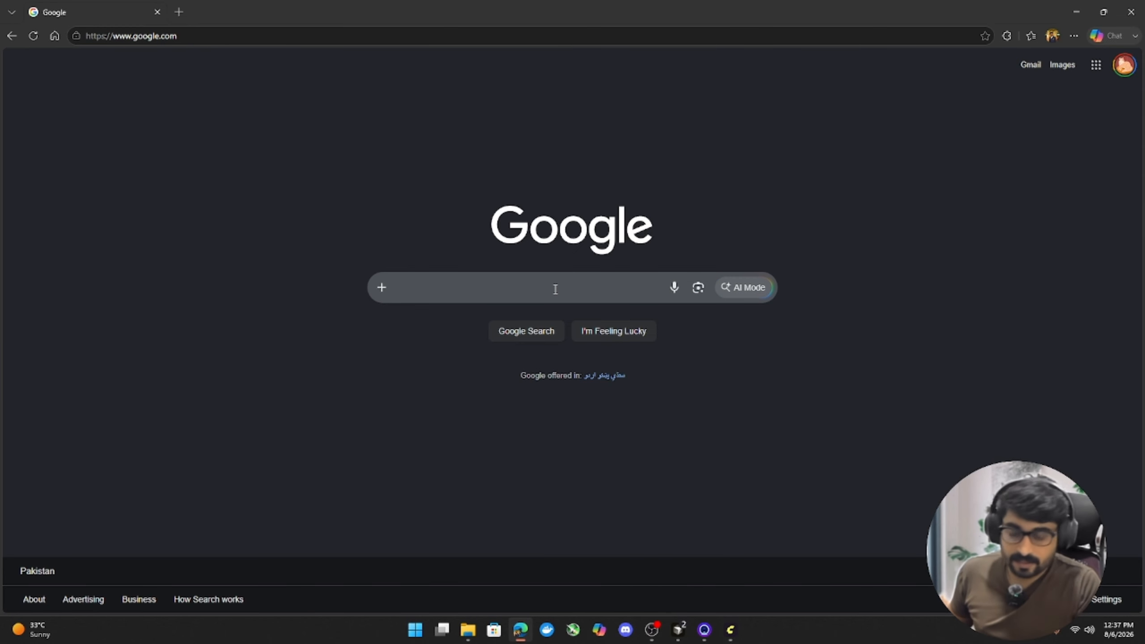
text(z image turb)
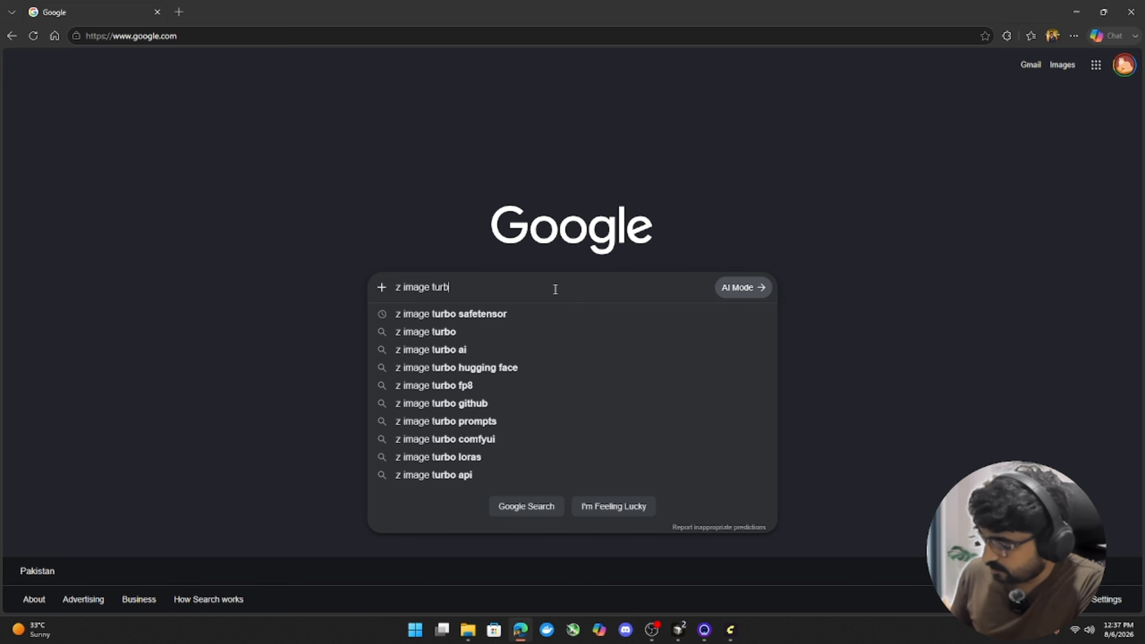
text(o saftensors)
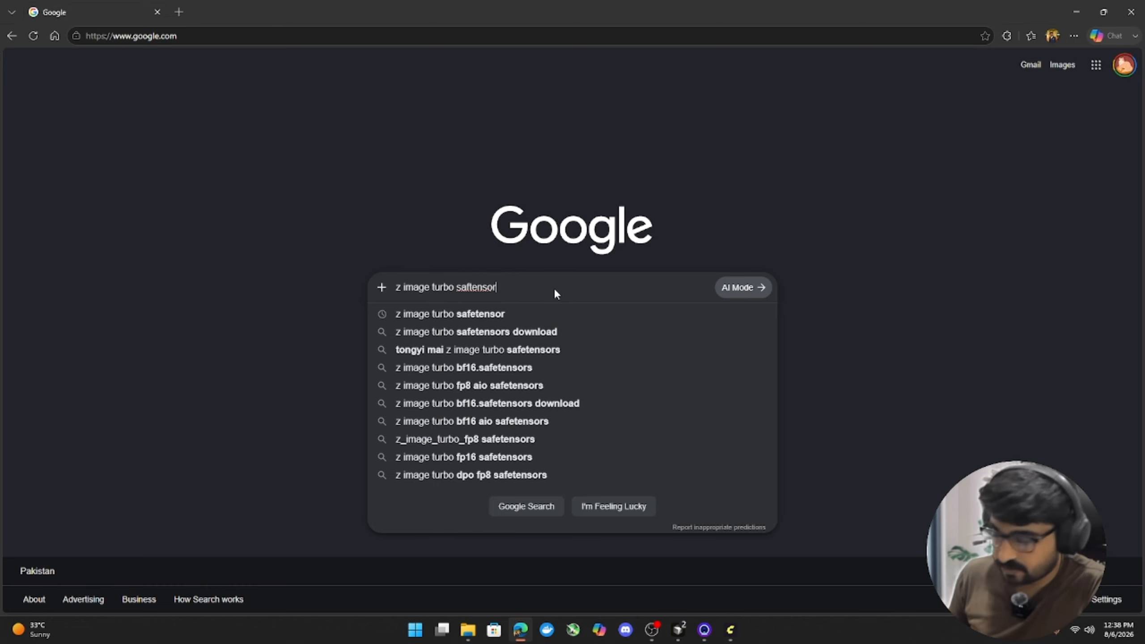
key(Return)
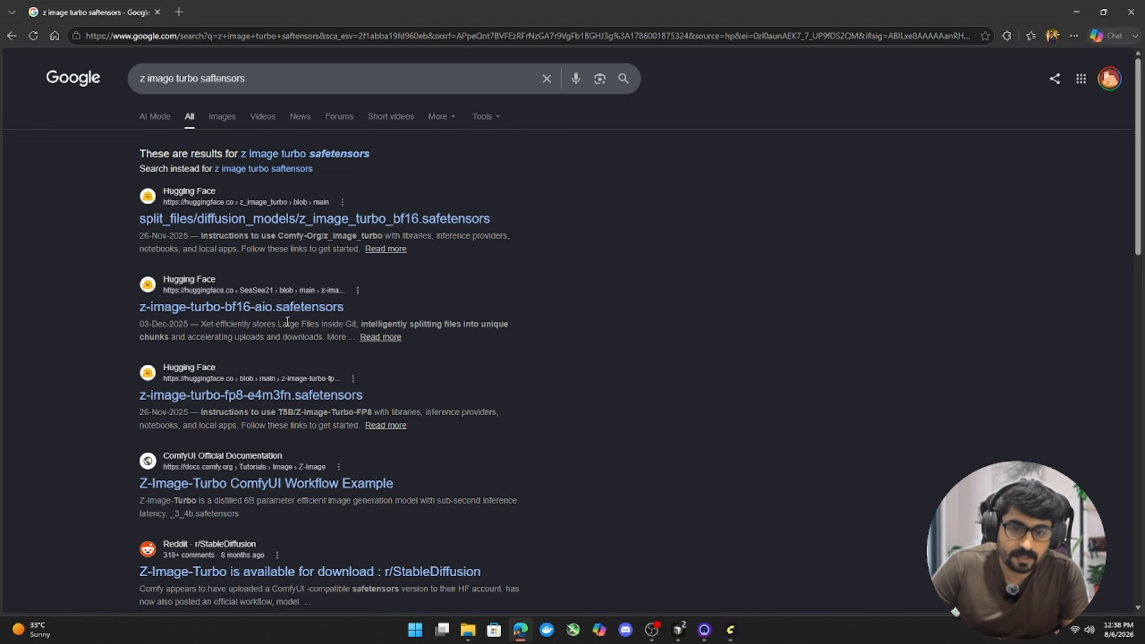
- Open the Comfy-Org Hugging Face page for z_image_turbo_bf16.safetensors, start its download in Free Download Manager, and minimize the manager
click(380, 222)
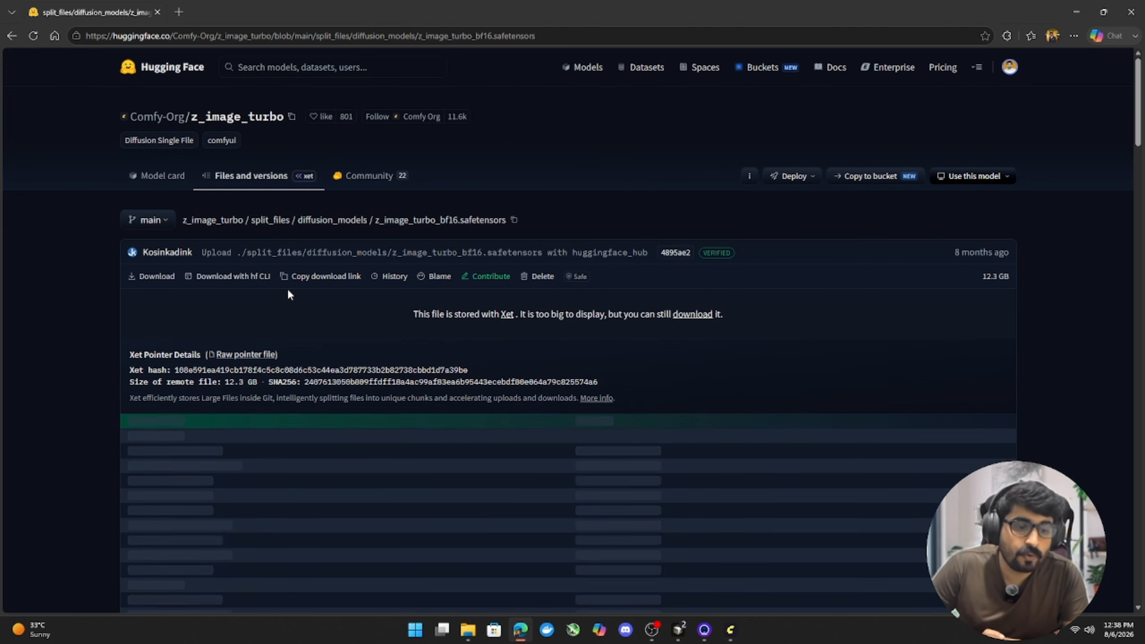
click(165, 284)
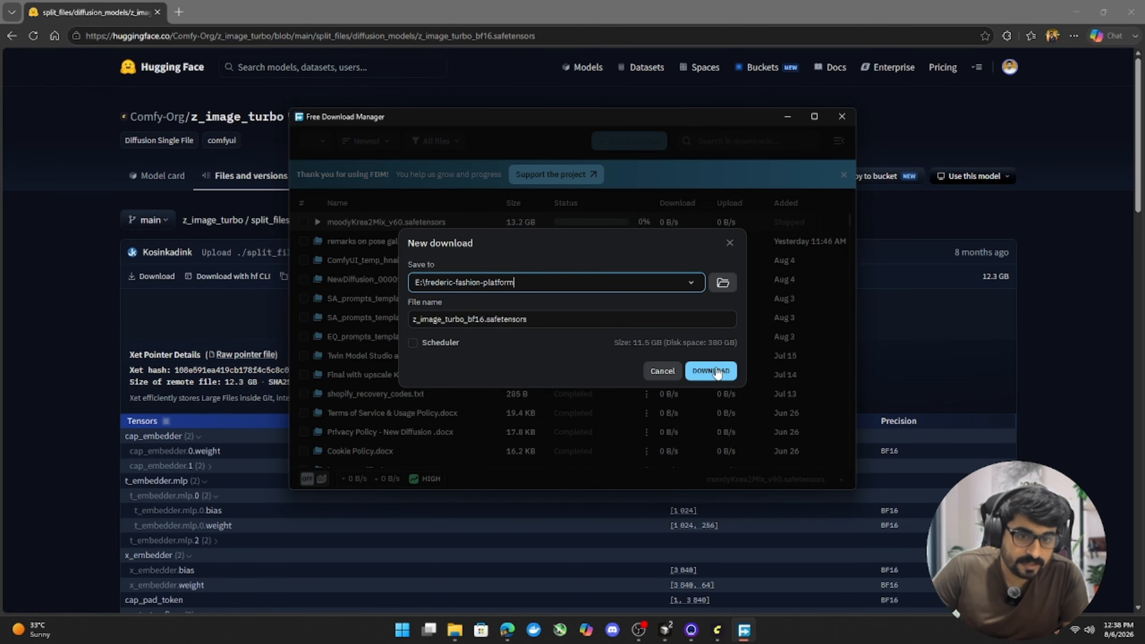
click(711, 371)
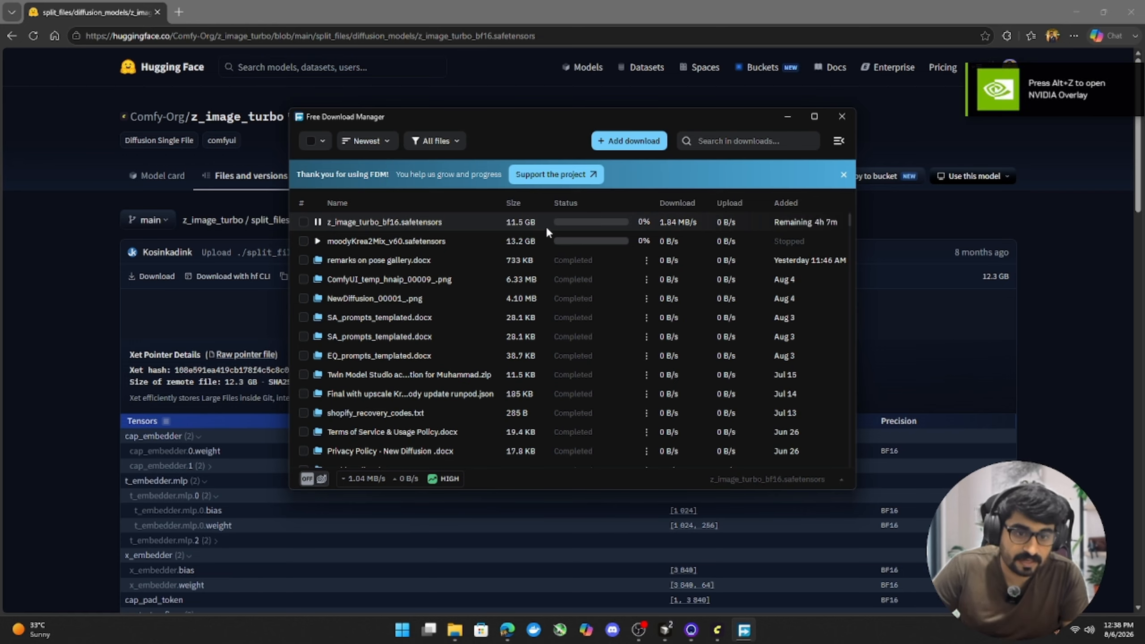
click(788, 117)
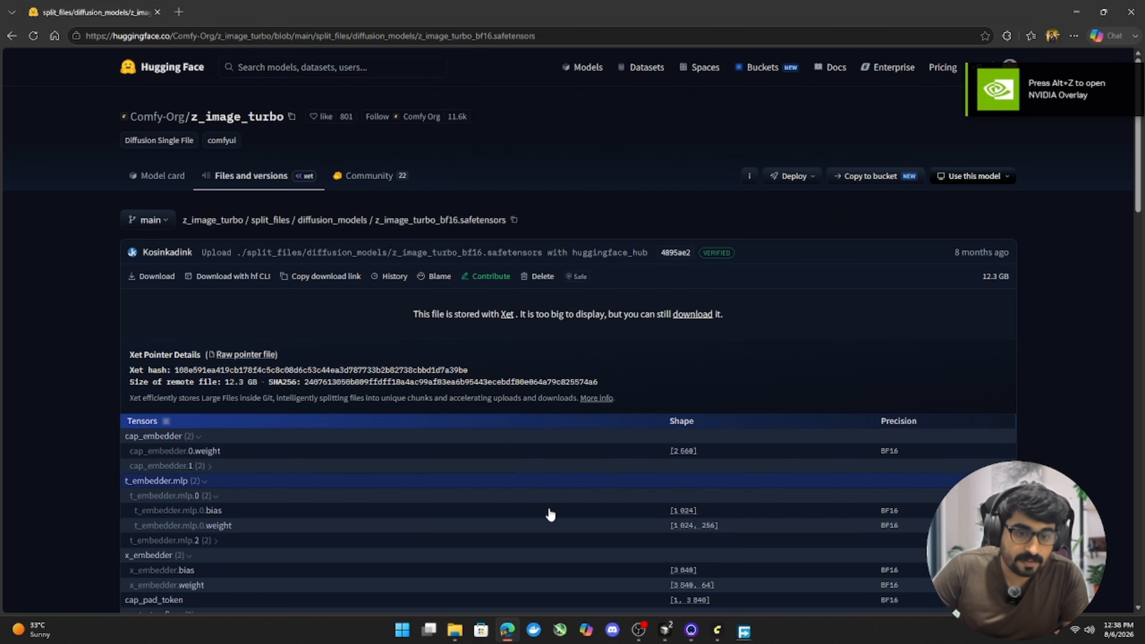
- Switch to ComfyUI to check the clip_name model file in the Text to Image node, and return to the Edge browser
click(717, 631)
scroll(622, 460, up, 5)
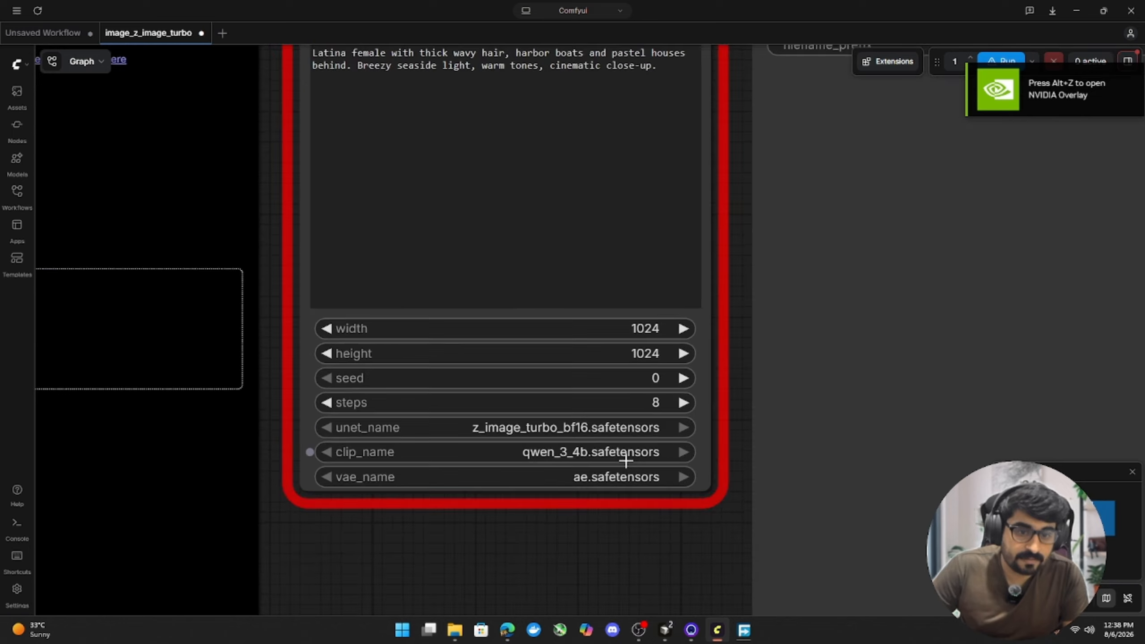
scroll(616, 461, down, 1)
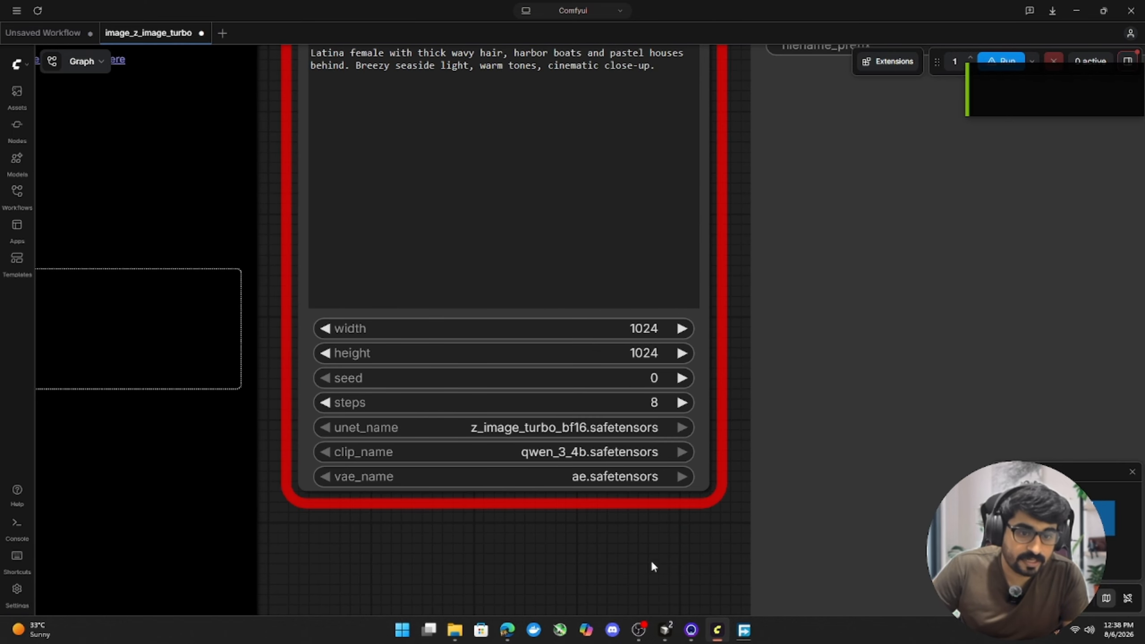
click(508, 631)
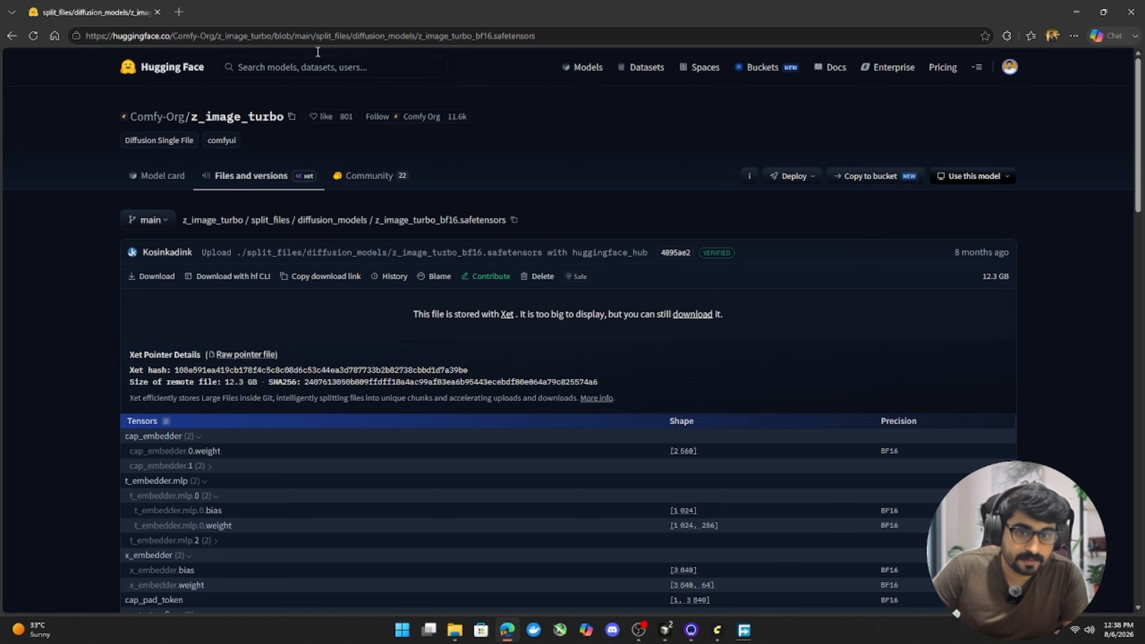
- Search the web in a new browser tab for "qwen 3 _ 4b.saftensors", rechecking the file name in ComfyUI
click(179, 12)
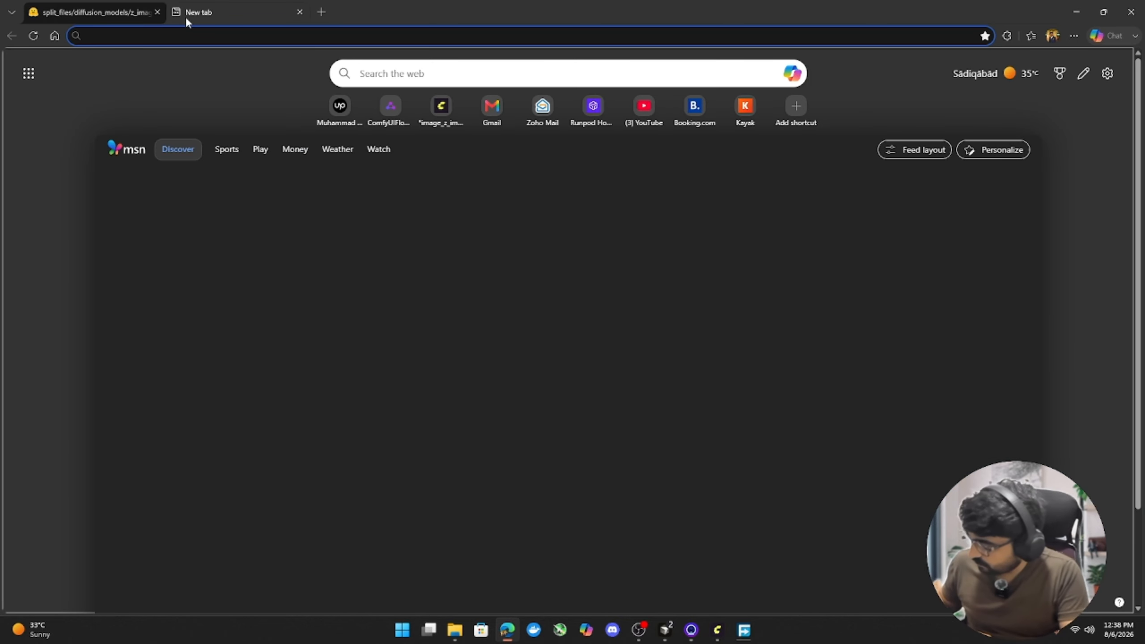
text(qwen)
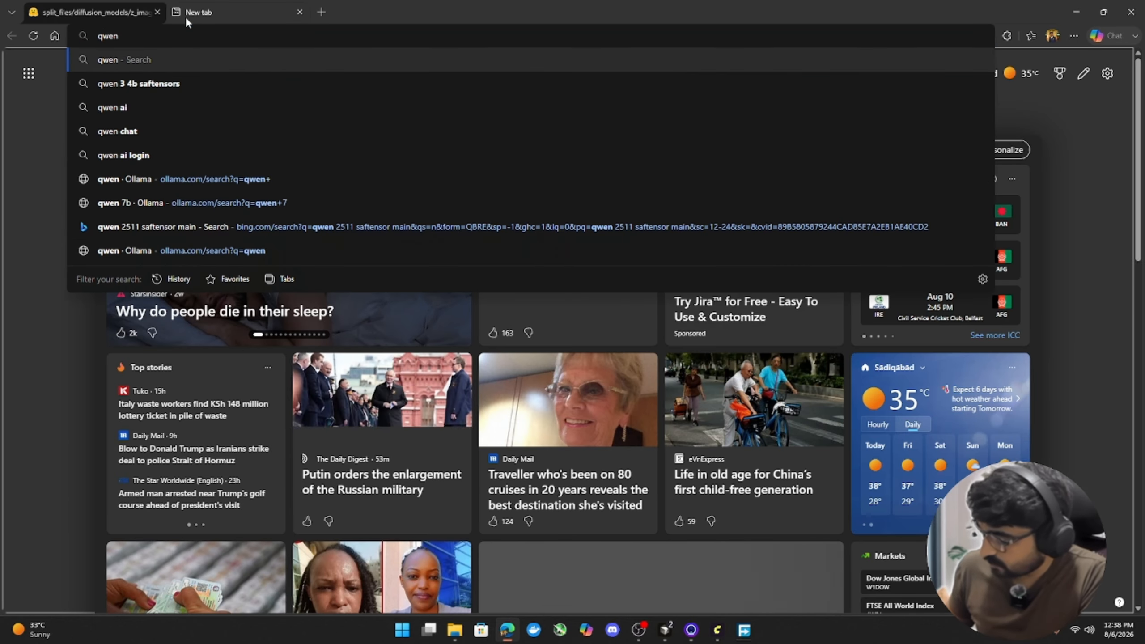
text( 3 _)
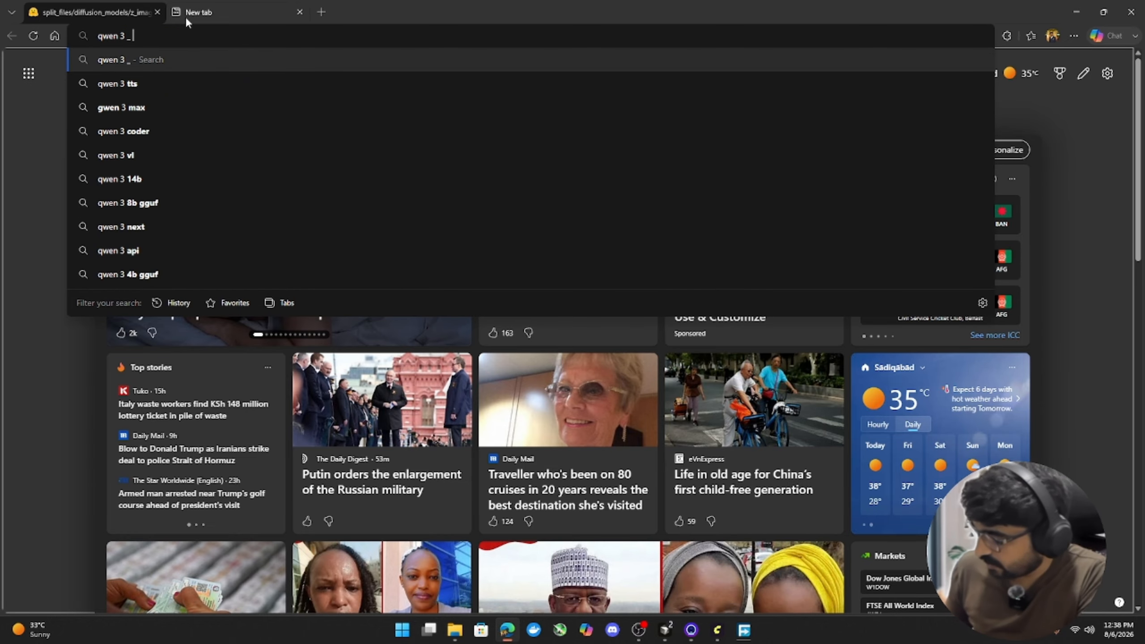
text( 4b)
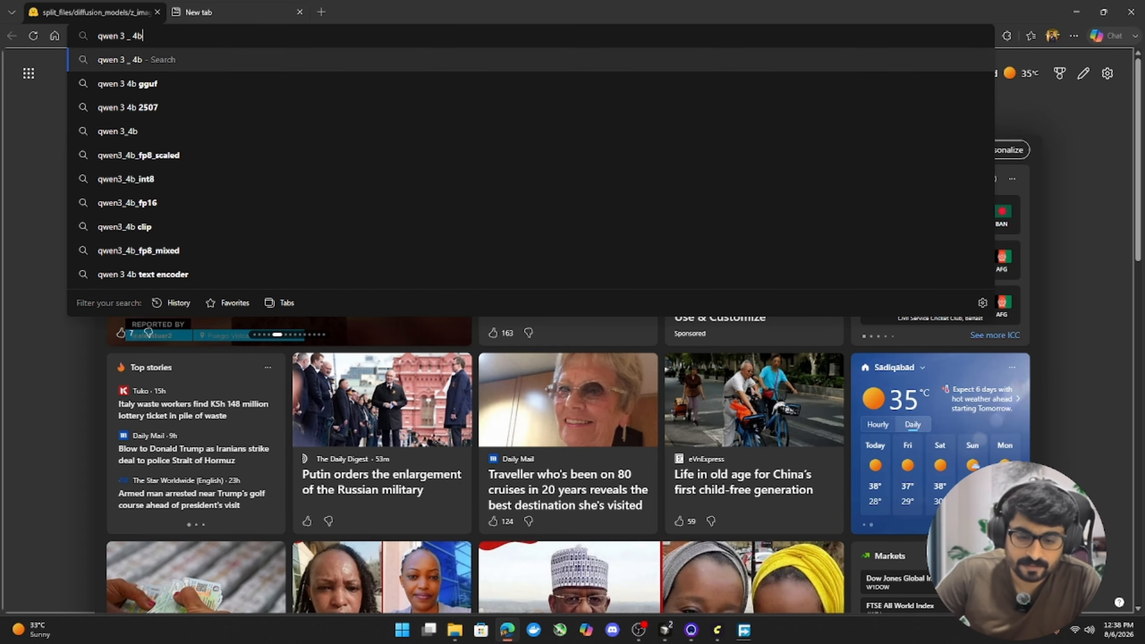
key(alt+Tab)
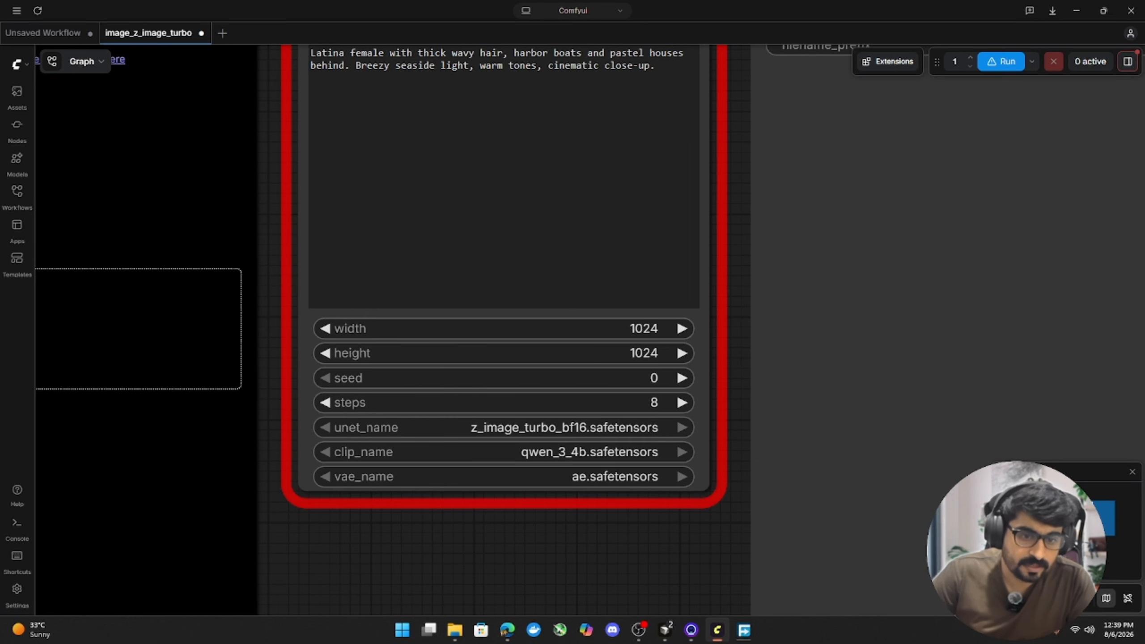
key(alt+Tab)
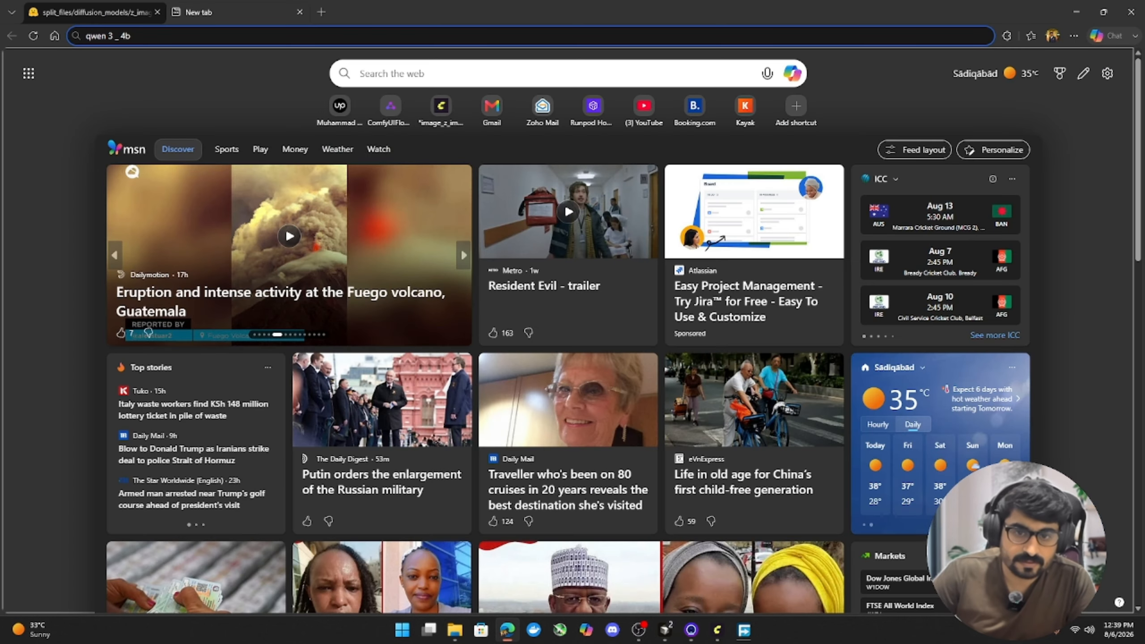
text(.saftensors)
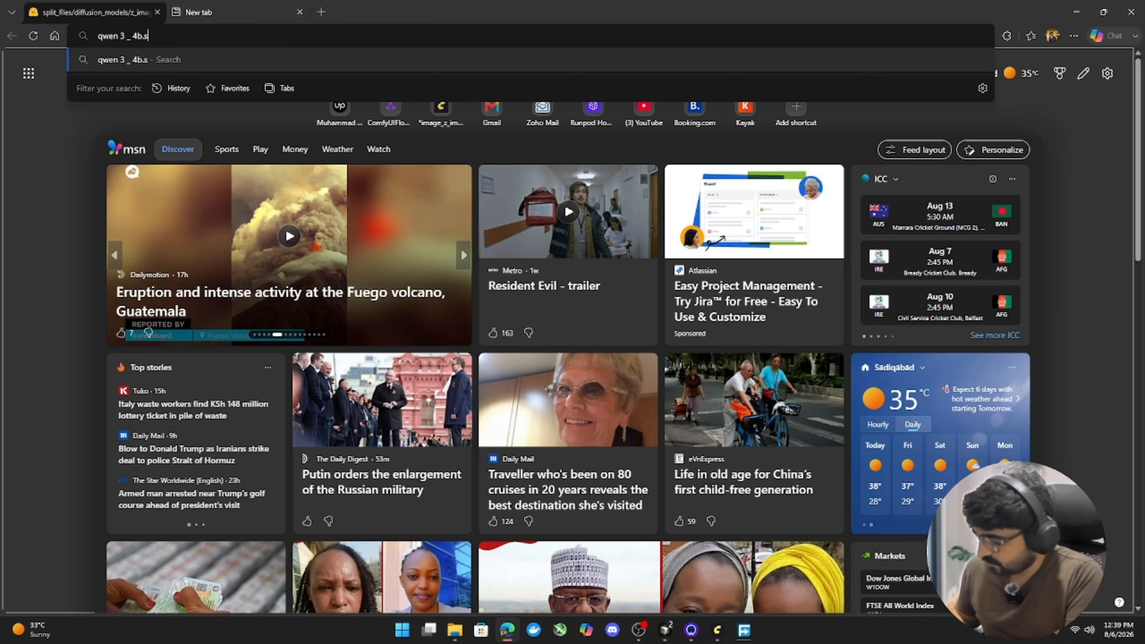
key(Return)
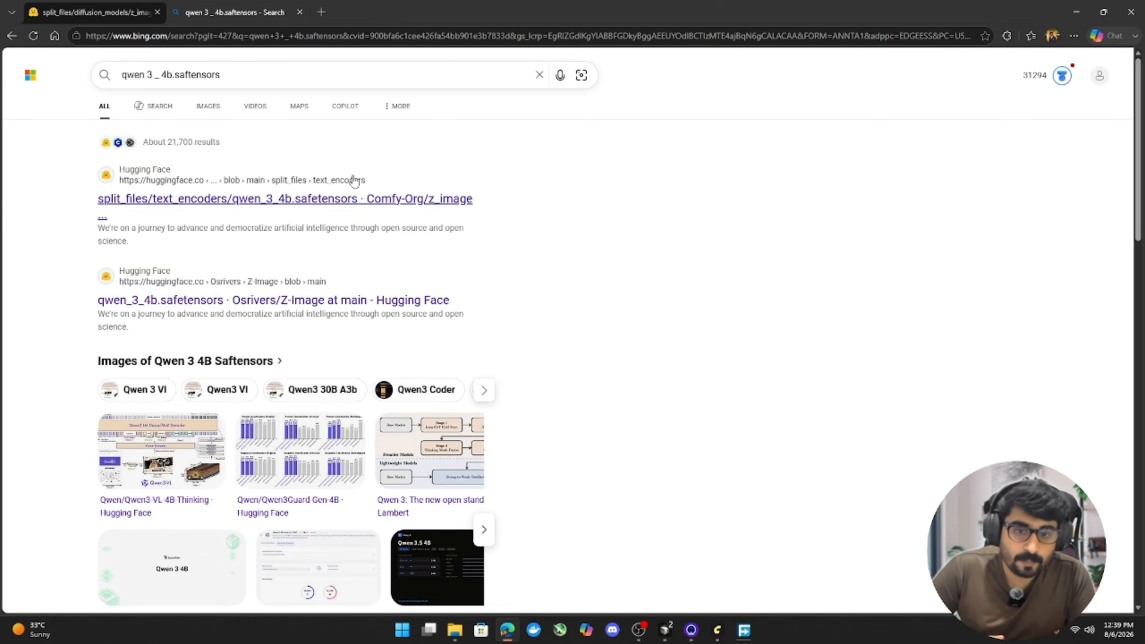
- Open the Comfy-Org Hugging Face page for qwen_3_4b.safetensors and start its download in Free Download Manager
click(136, 201)
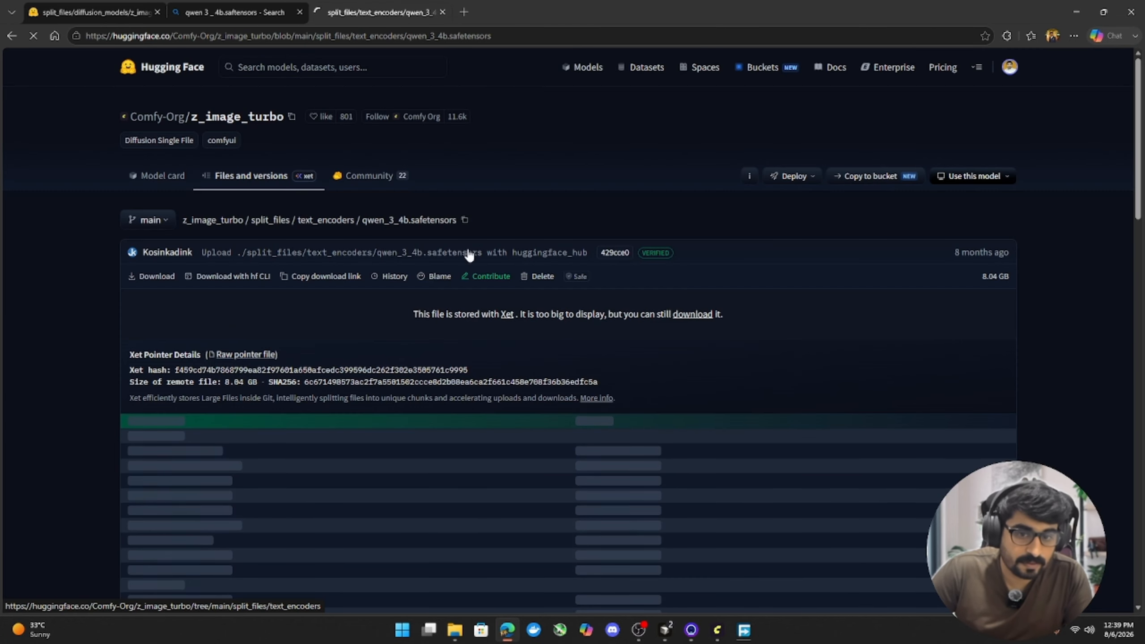
click(156, 282)
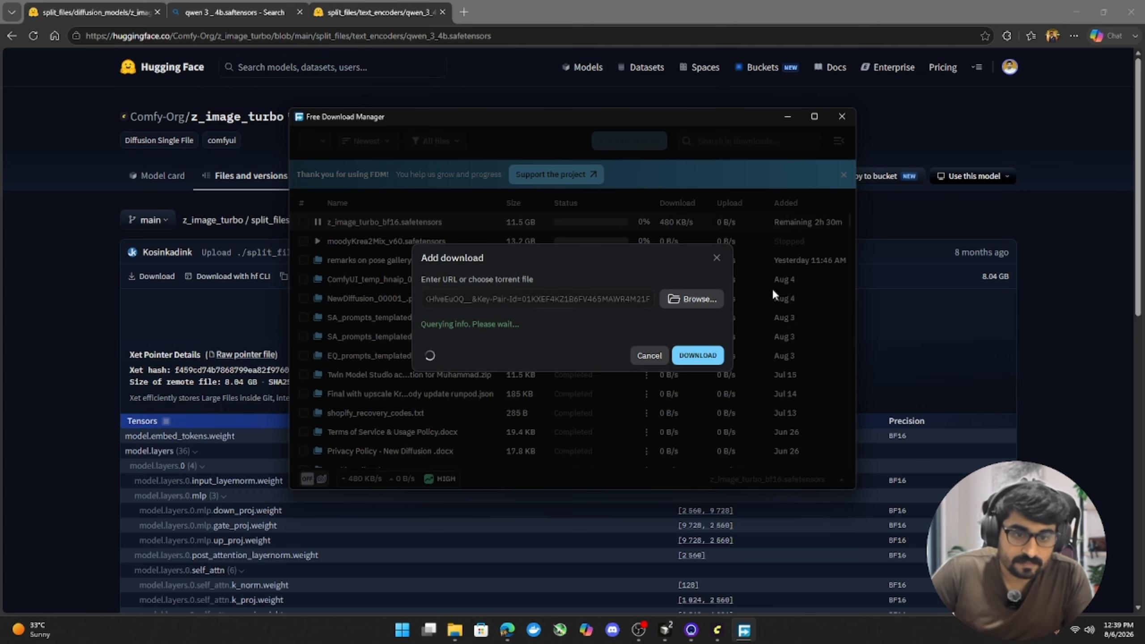
click(708, 369)
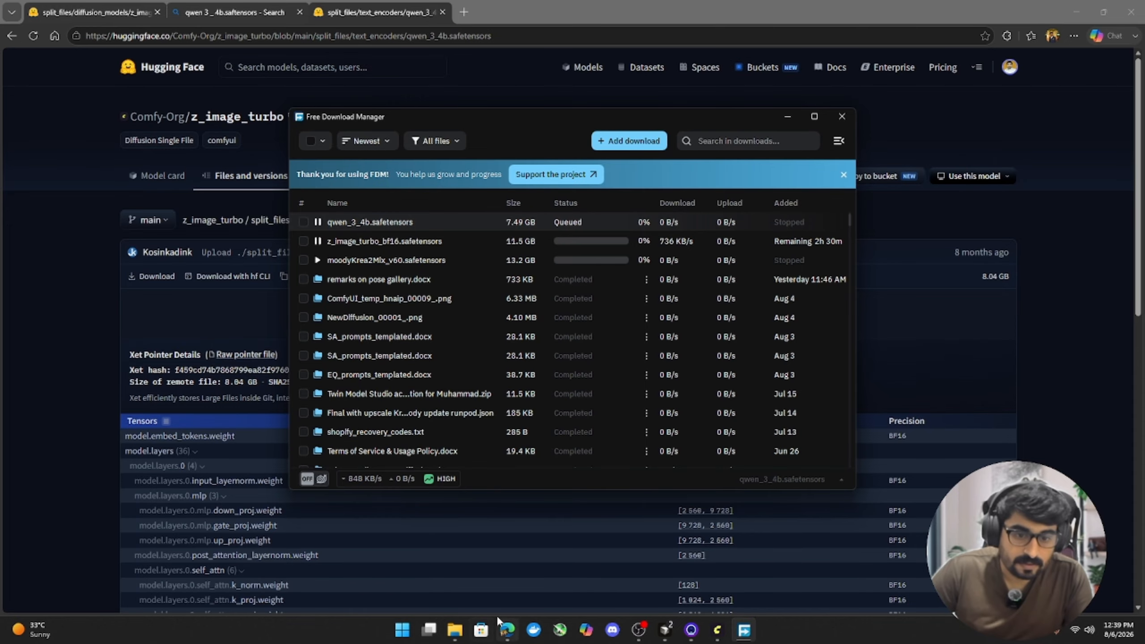
- Check the vae_name model file in ComfyUI and search the web in a new Edge tab for "ae.saftesnors"
click(716, 630)
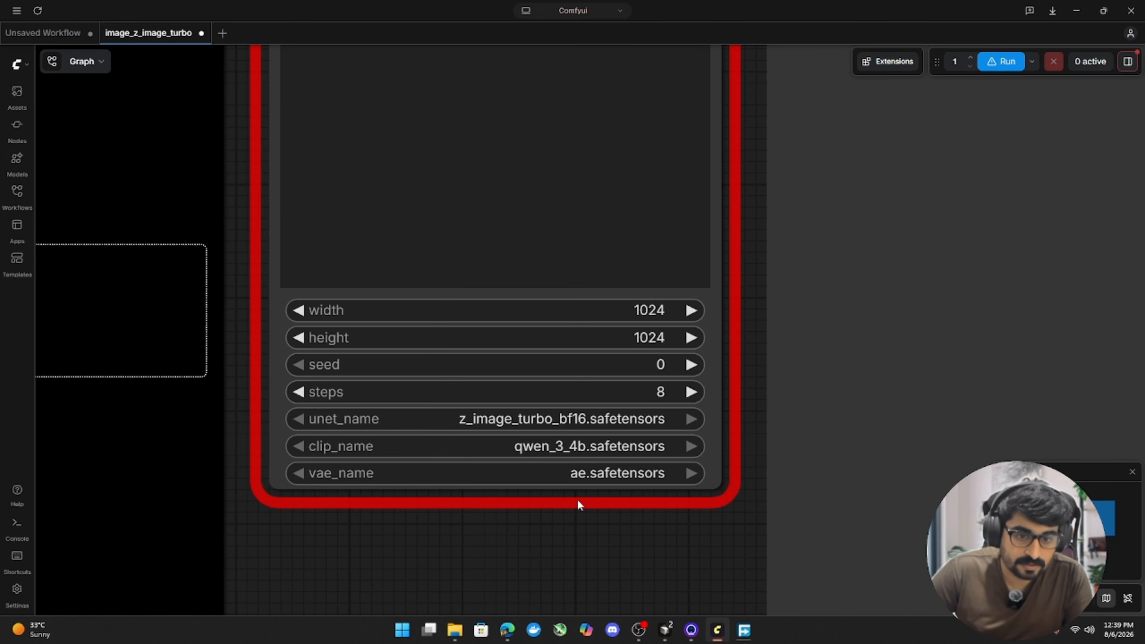
click(509, 630)
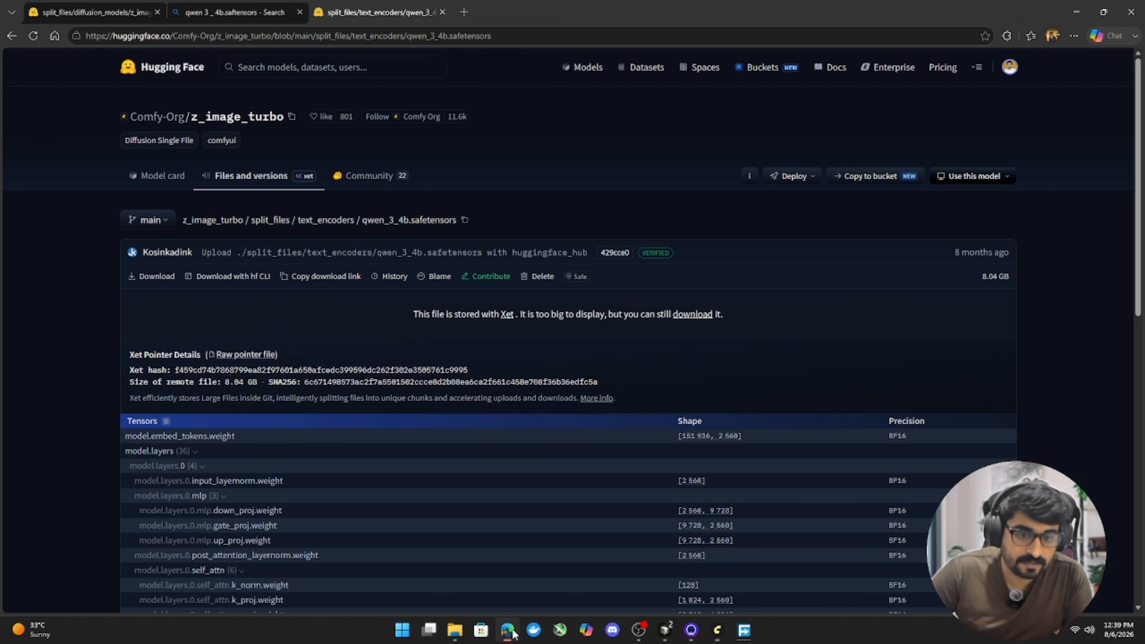
click(464, 12)
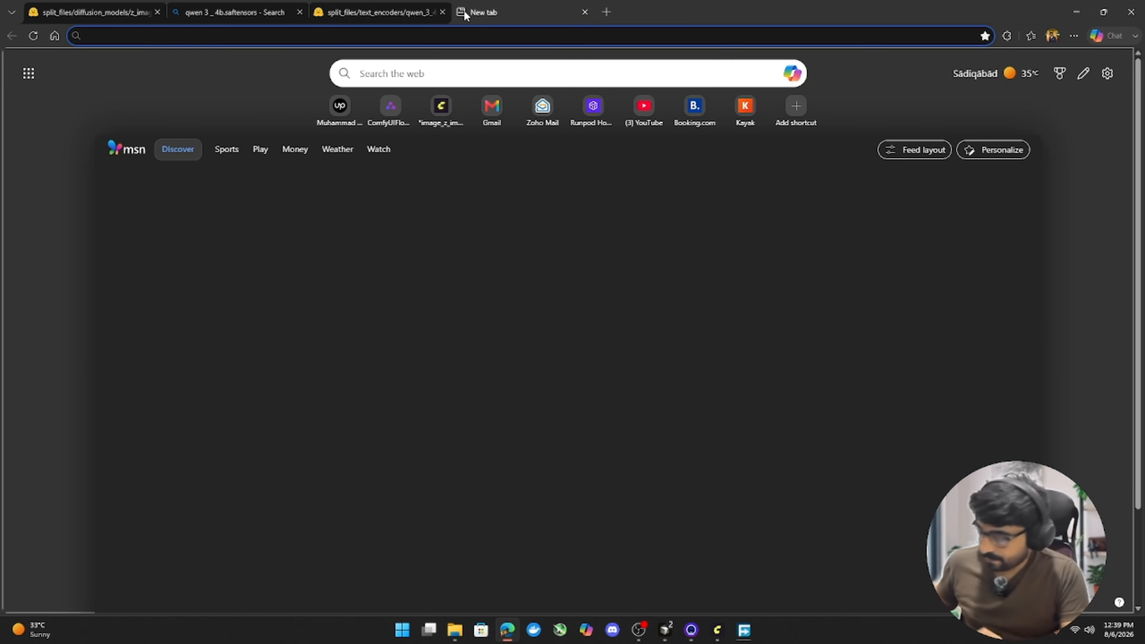
text(ae)
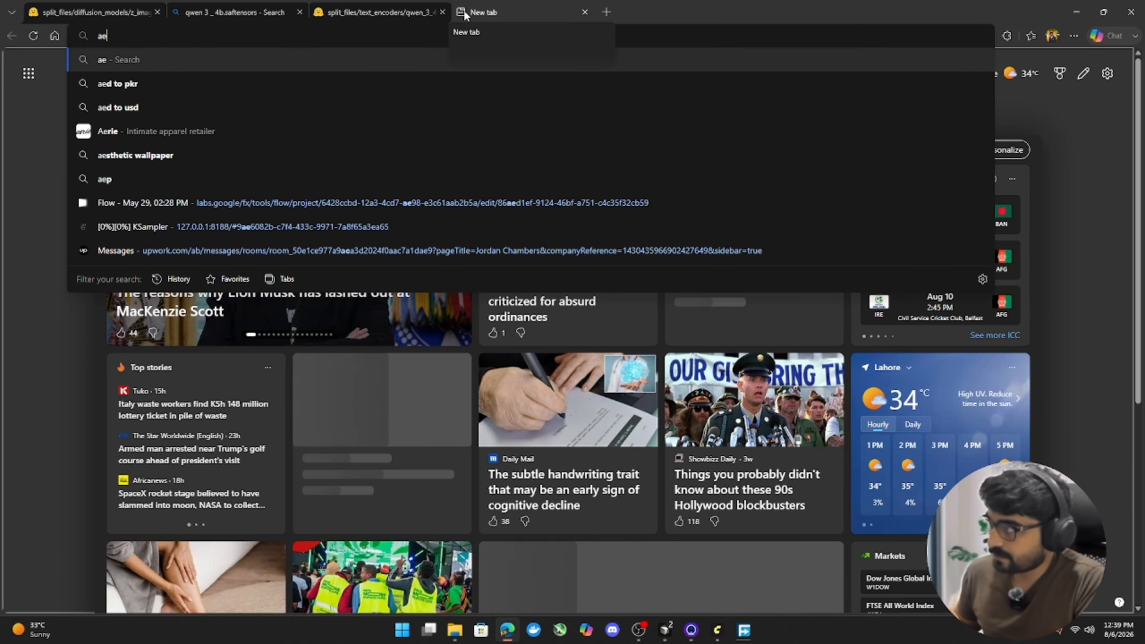
text(.saftesnors)
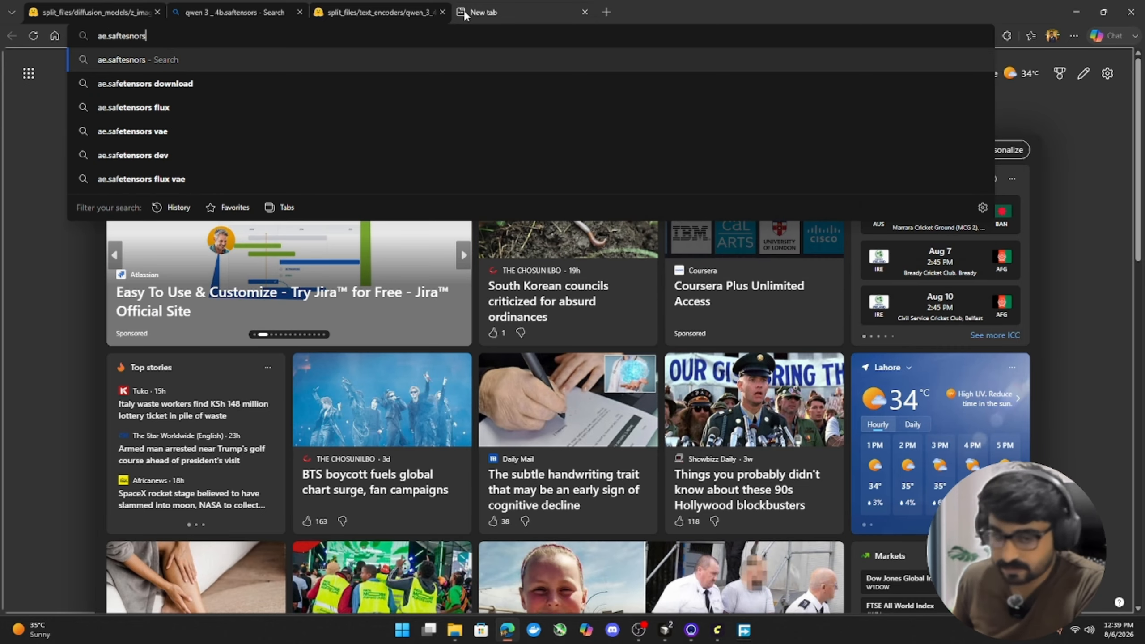
key(Return)
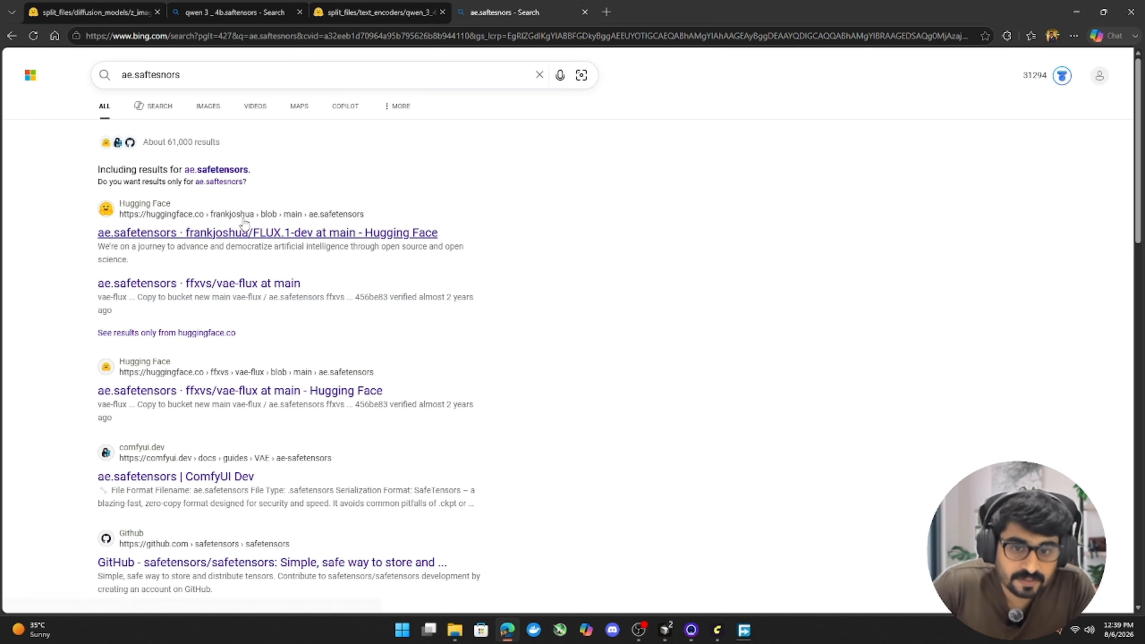
- Open the FLUX.1-dev Hugging Face result, close the search tab, and download ae.safetensors from the repository's file list with Free Download Manager
click(208, 234)
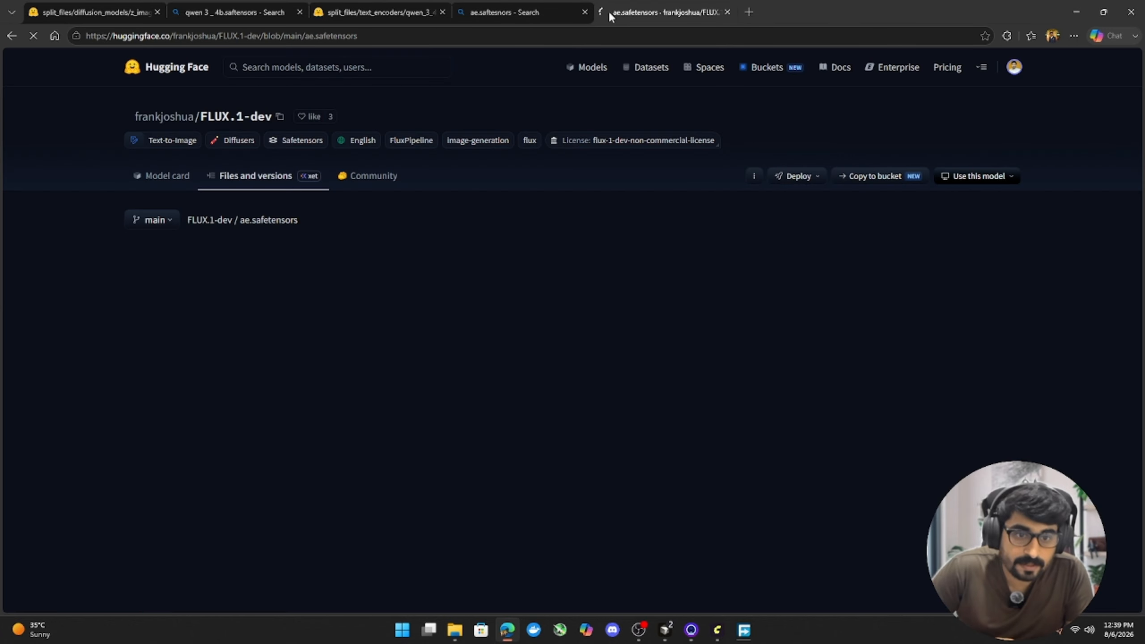
click(584, 12)
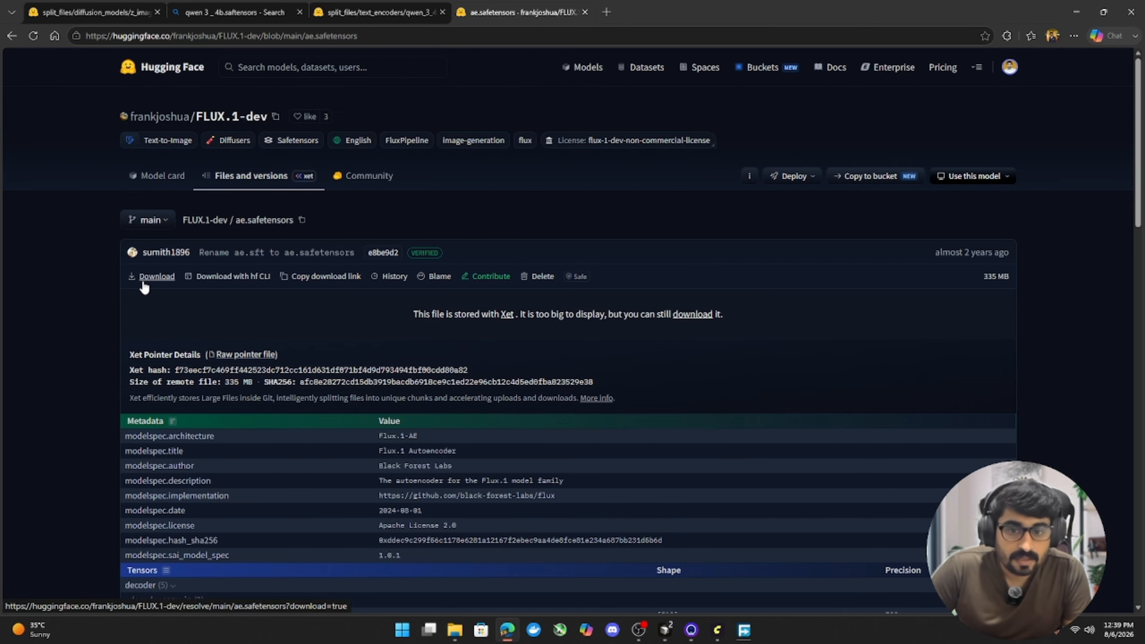
click(161, 185)
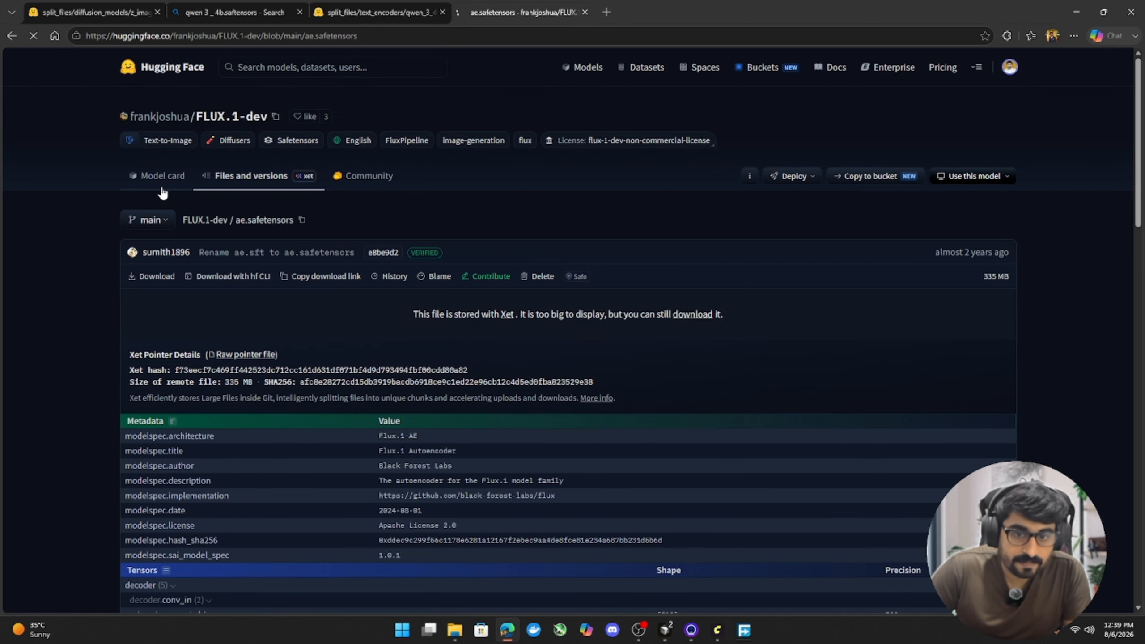
click(255, 184)
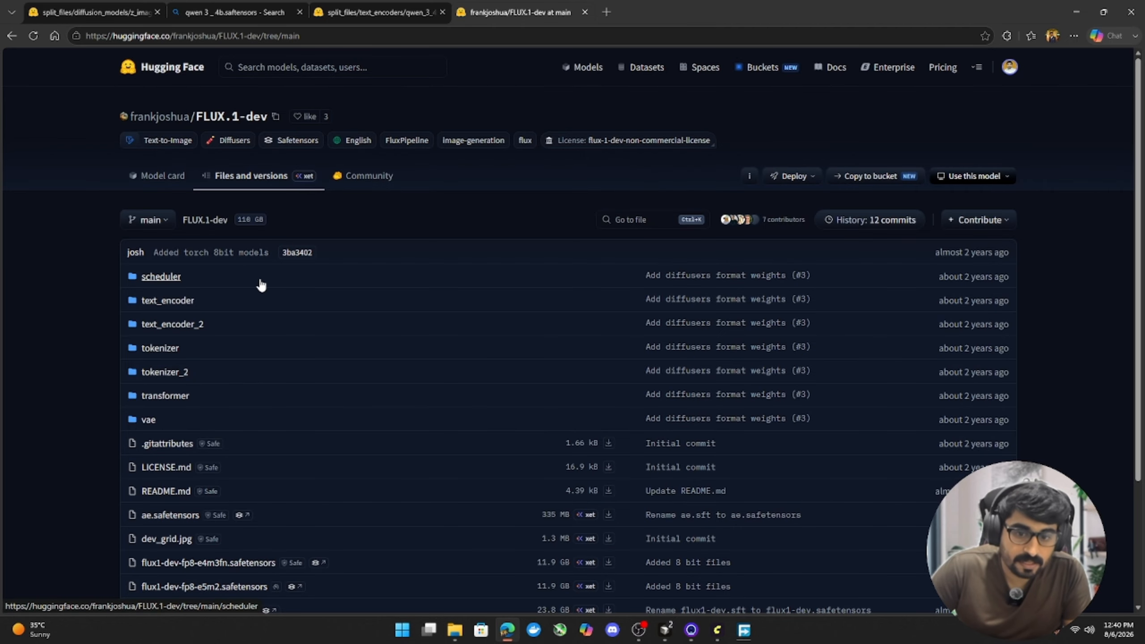
scroll(239, 329, down, 4)
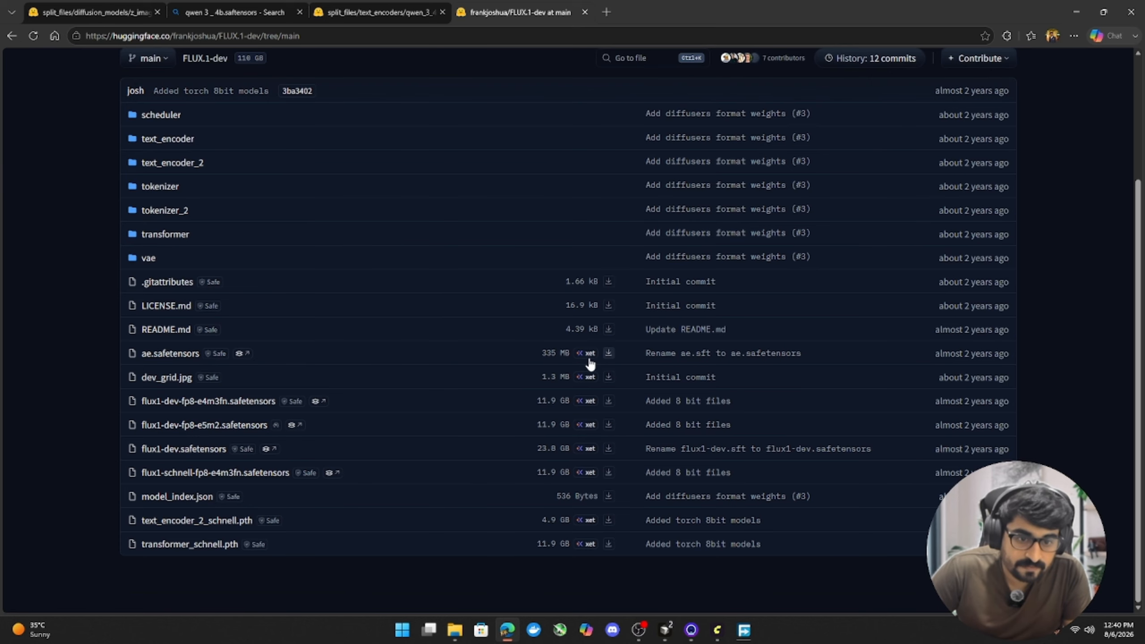
click(608, 361)
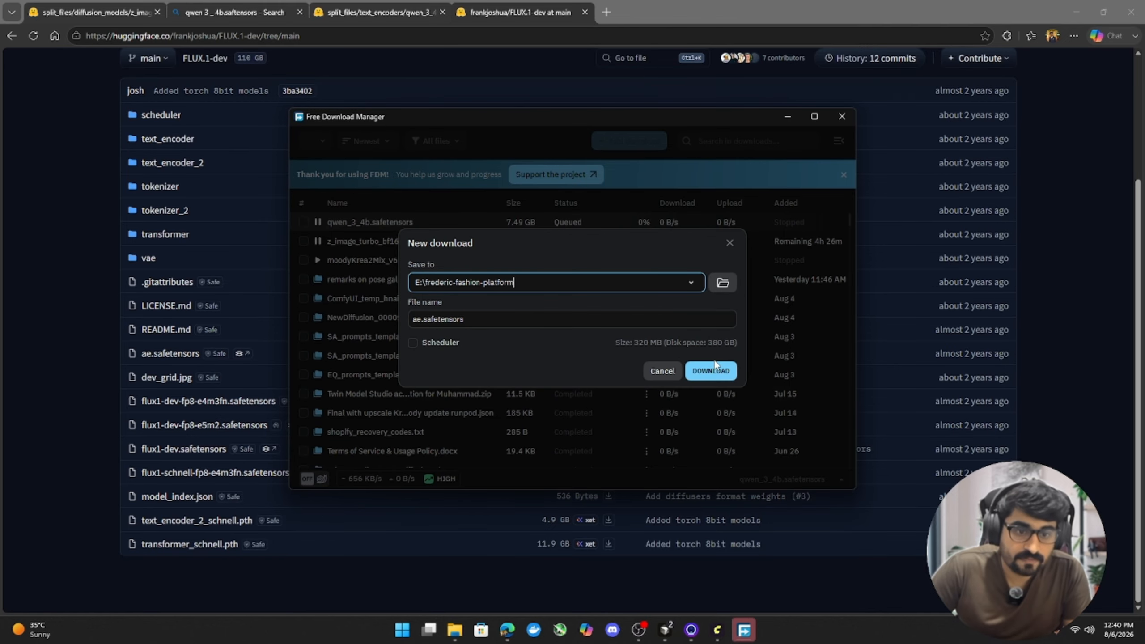
click(720, 375)
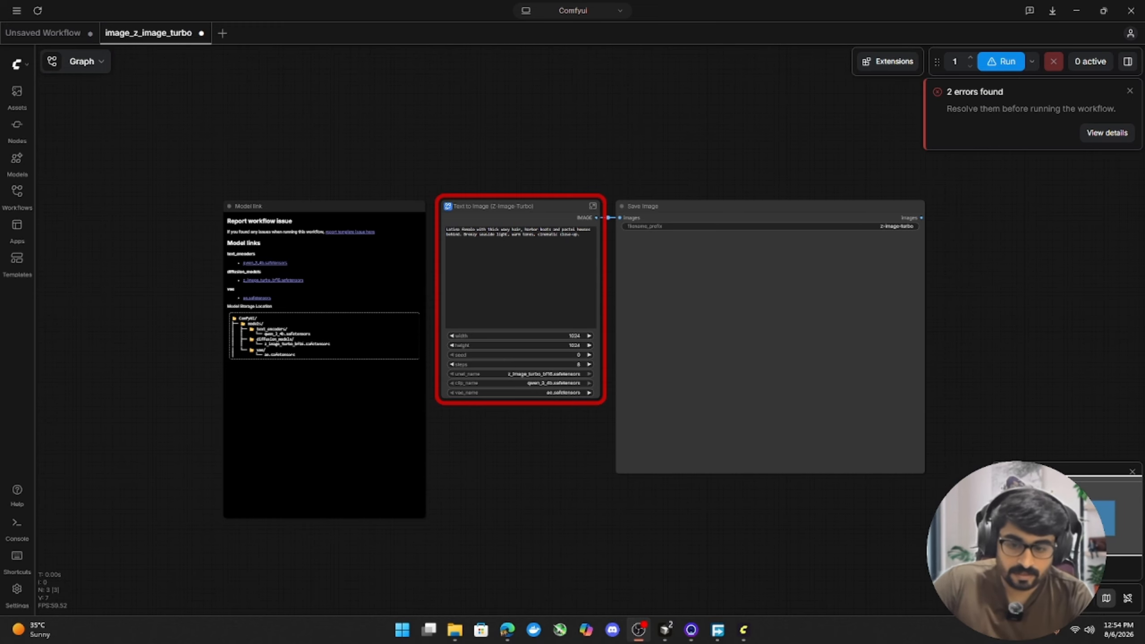
- Switch to File Explorer and copy qwen_3_4b.safetensors, z_image_turbo_bf16.safetensors and ae.safetensors from the Downloads folder
click(455, 630)
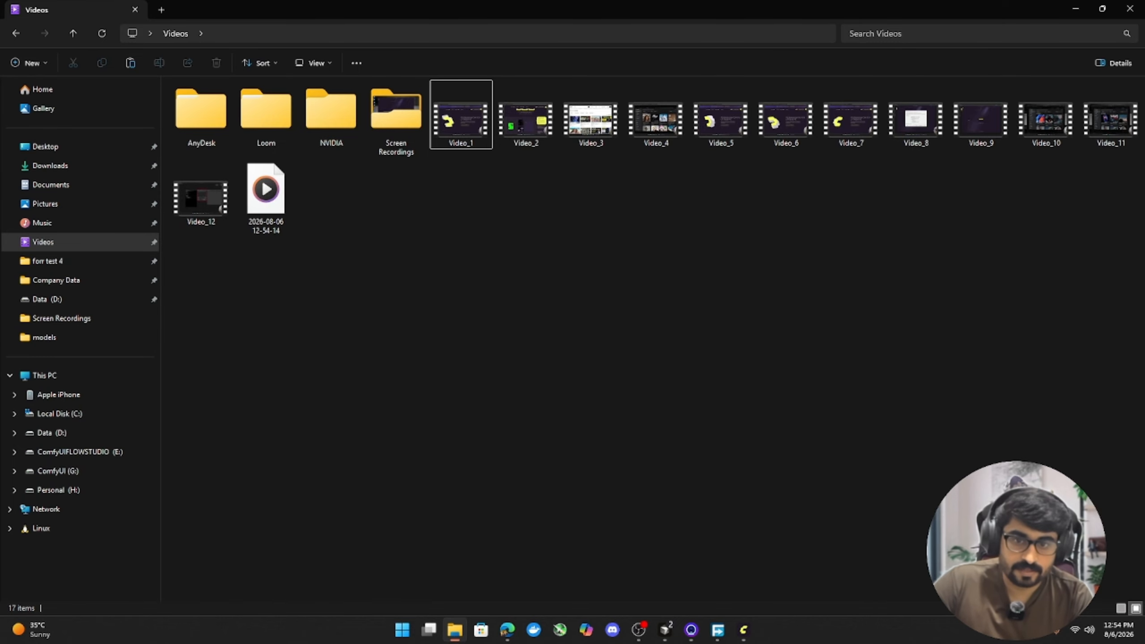
click(77, 168)
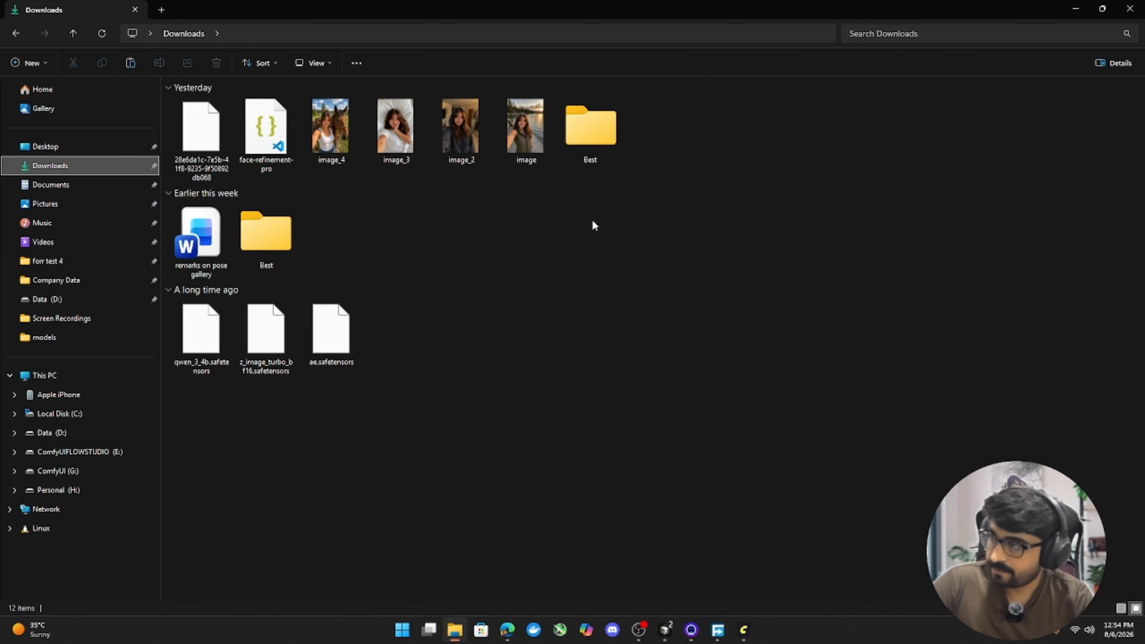
drag(316, 422, 172, 333)
right_click(208, 333)
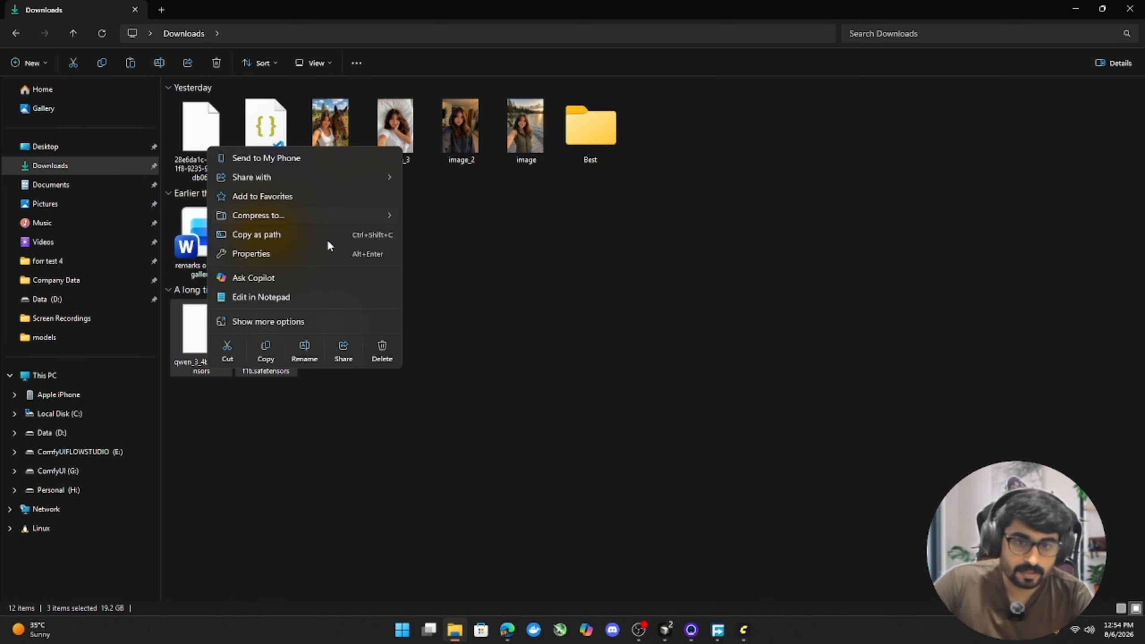
click(272, 346)
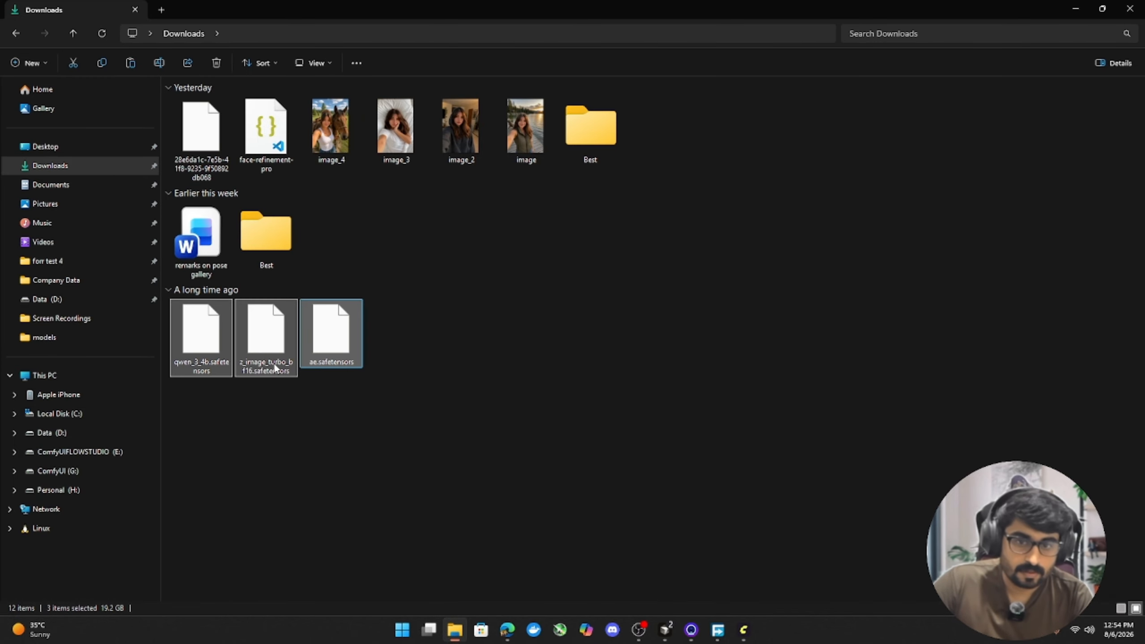
- Open the models folder of the ComfyUI installation at Data (D:) > Comfyui > ComfyUI > models
click(102, 432)
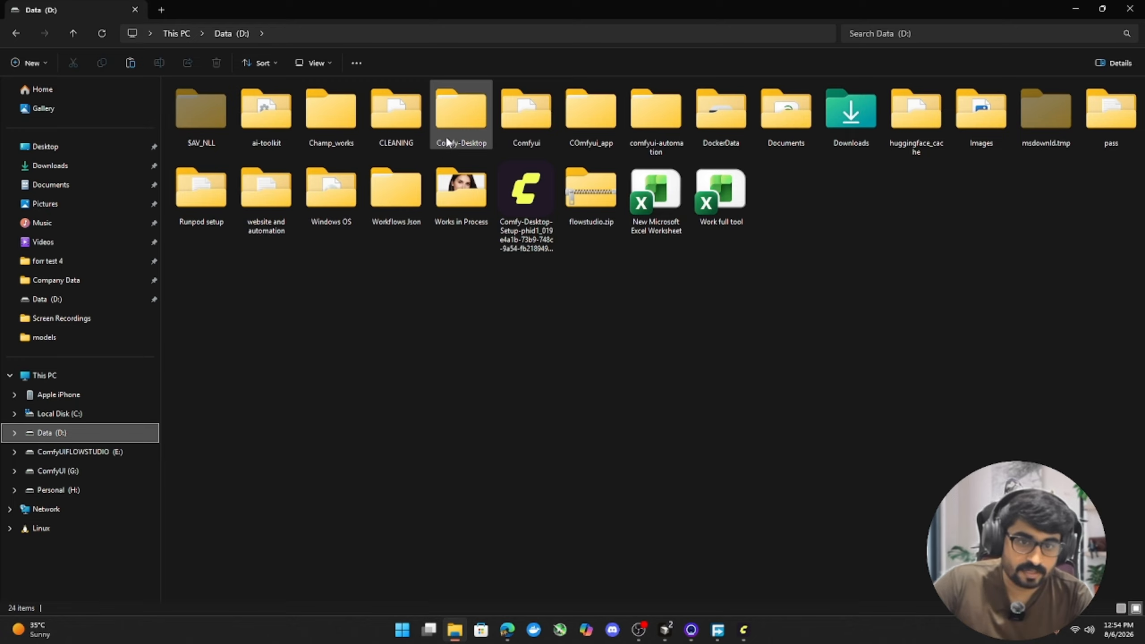
double_click(525, 110)
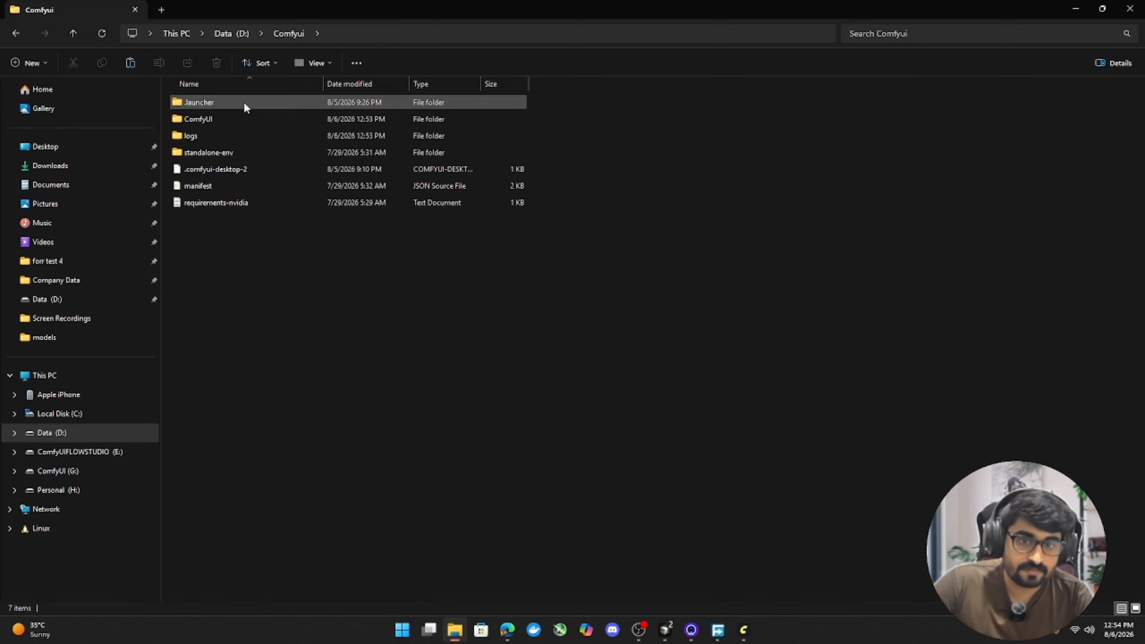
double_click(198, 119)
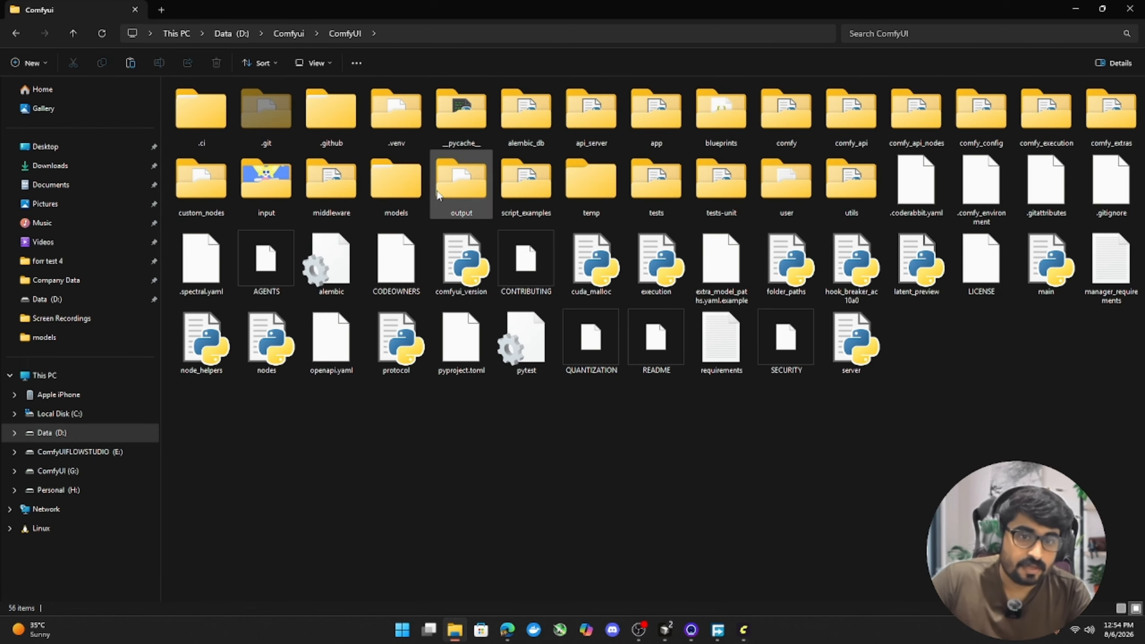
double_click(395, 183)
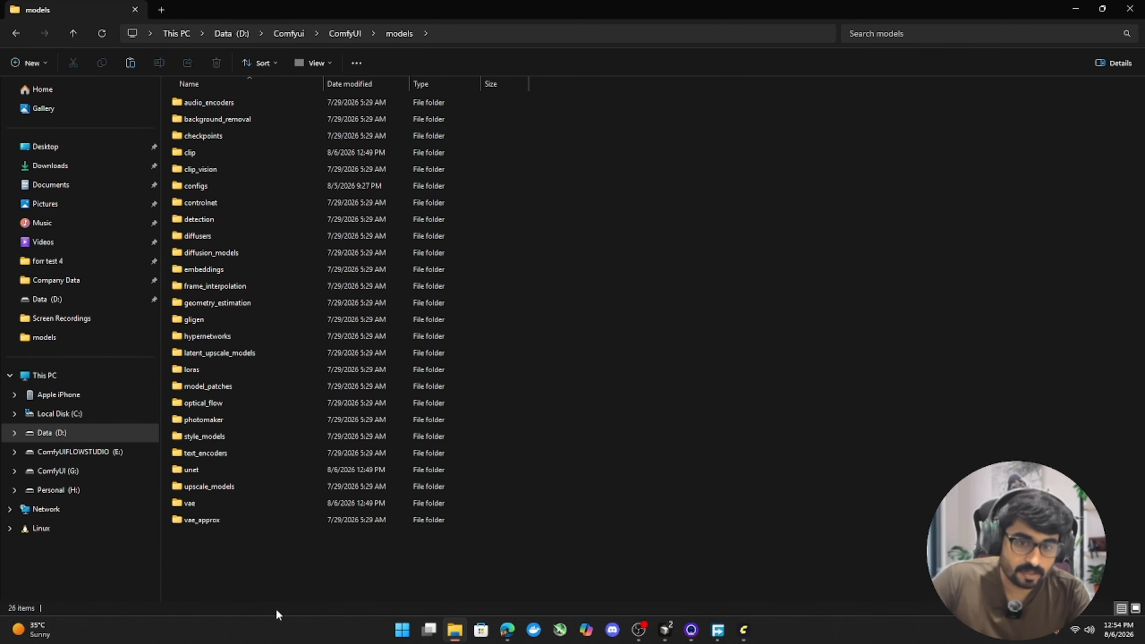
- Paste the three copied safetensors model files into the ComfyUI models folder
right_click(286, 589)
click(305, 583)
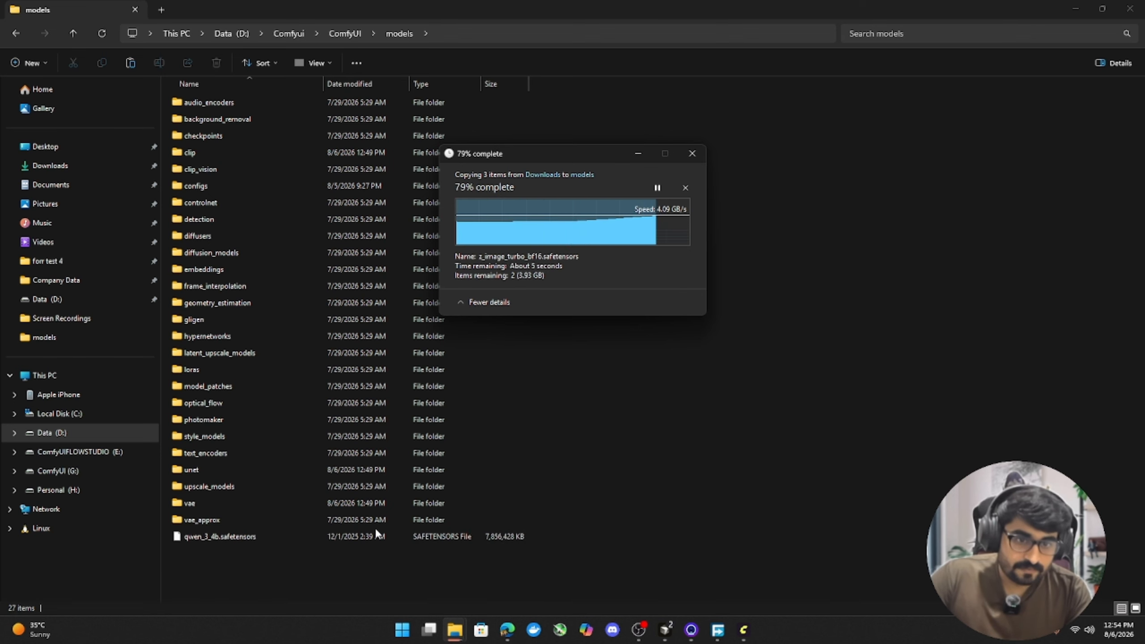
click(397, 583)
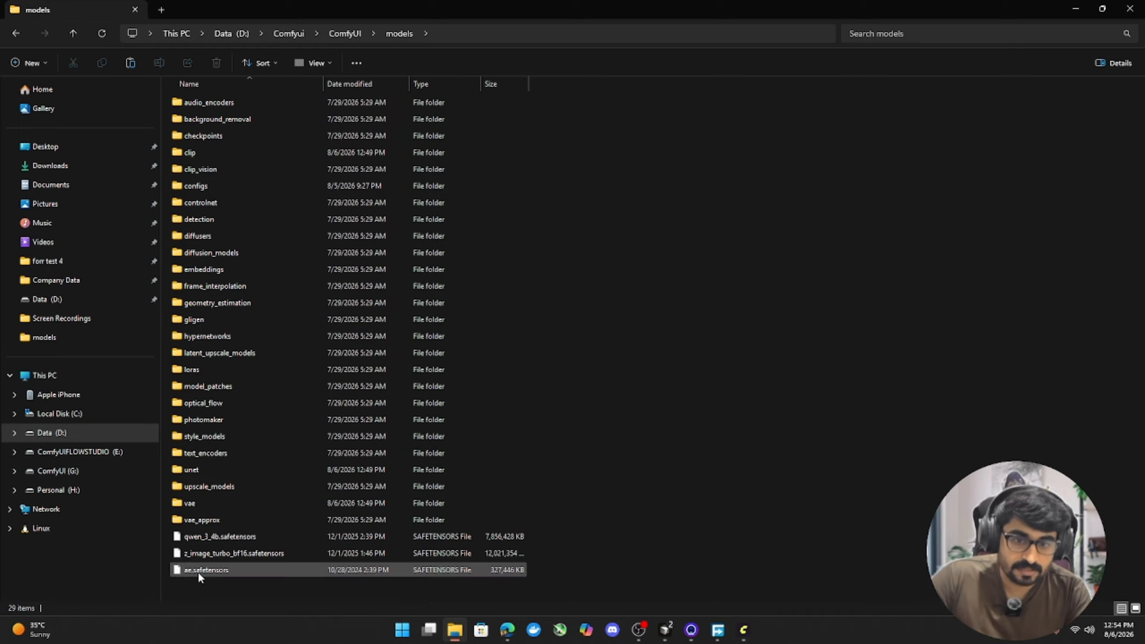
- Move z_image_turbo_bf16.safetensors into unet, qwen_3_4b.safetensors into clip and ae.safetensors into vae, replacing the existing ae.safetensors
drag(207, 557, 270, 468)
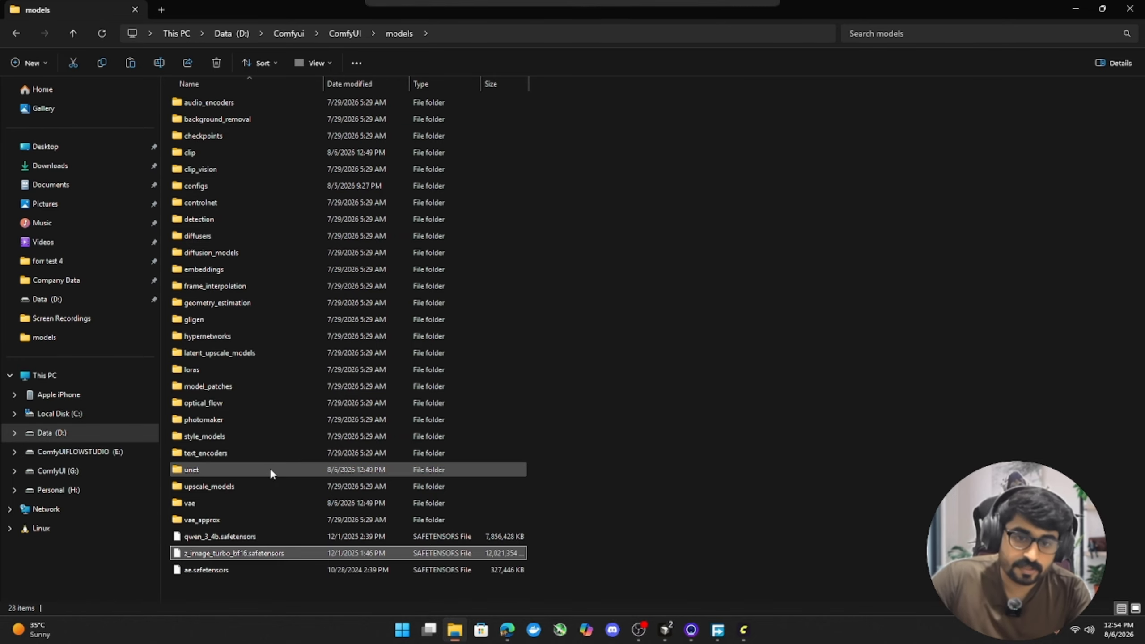
drag(230, 544, 296, 161)
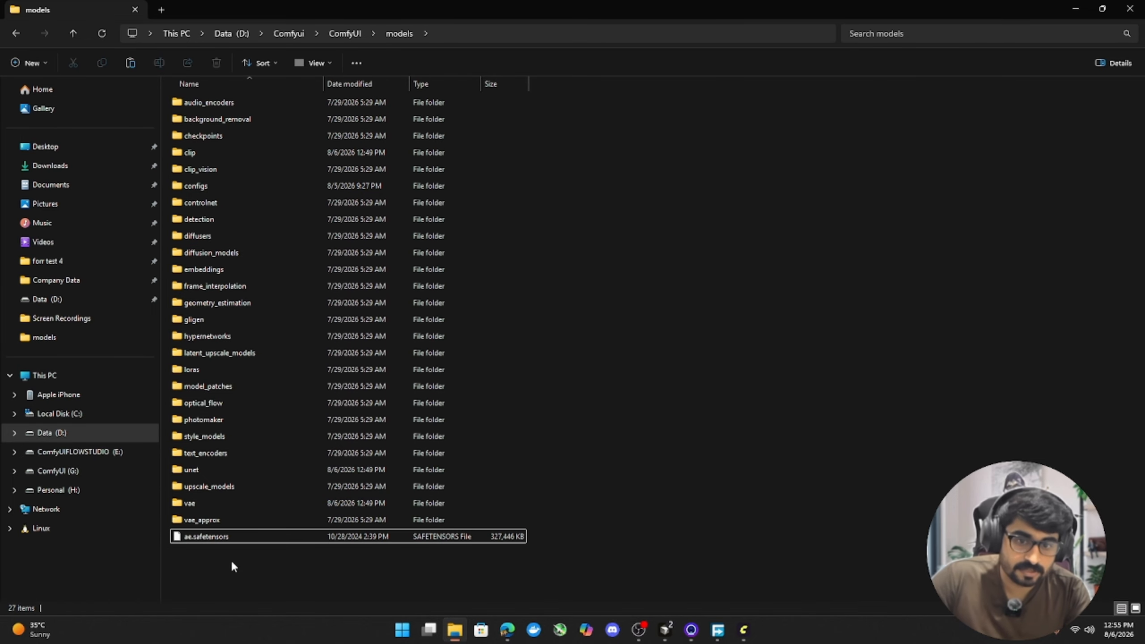
click(209, 539)
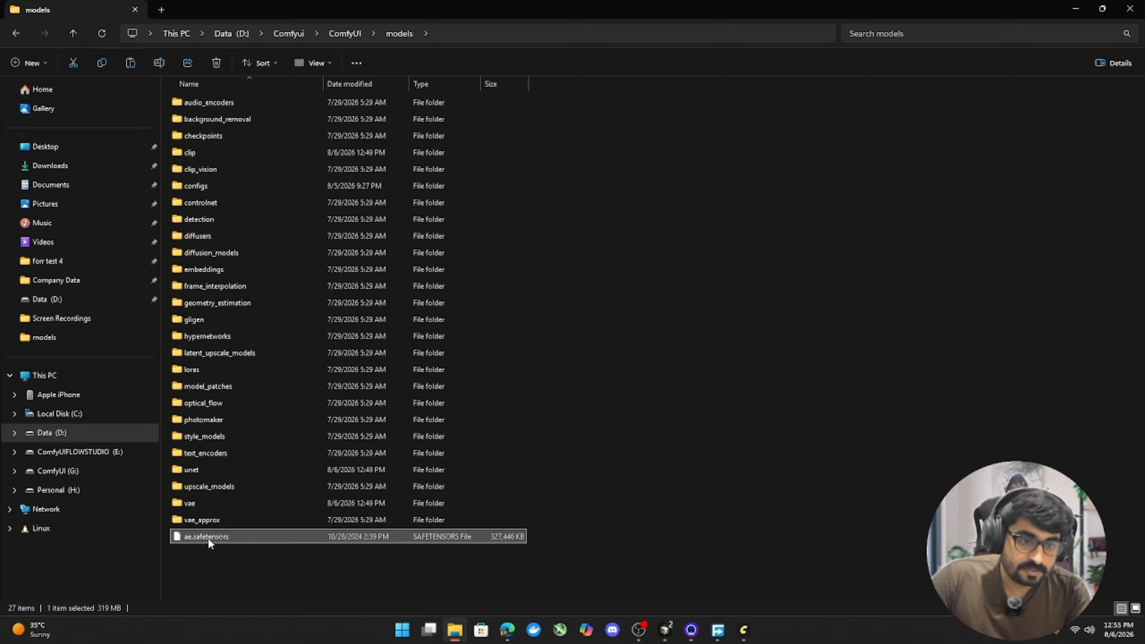
drag(209, 543, 260, 504)
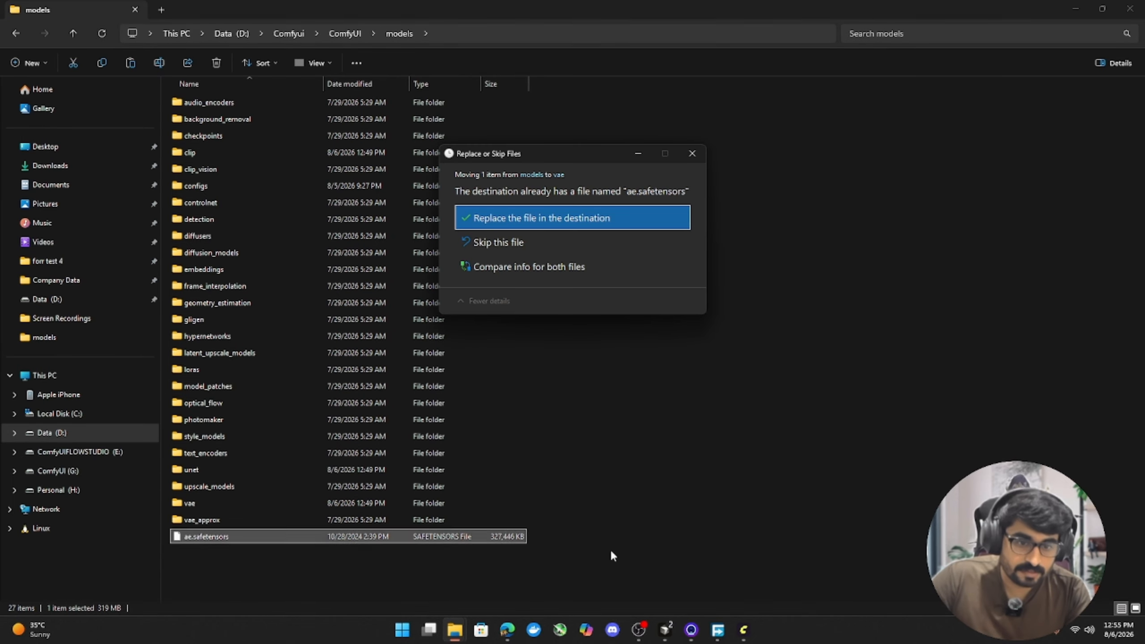
click(499, 210)
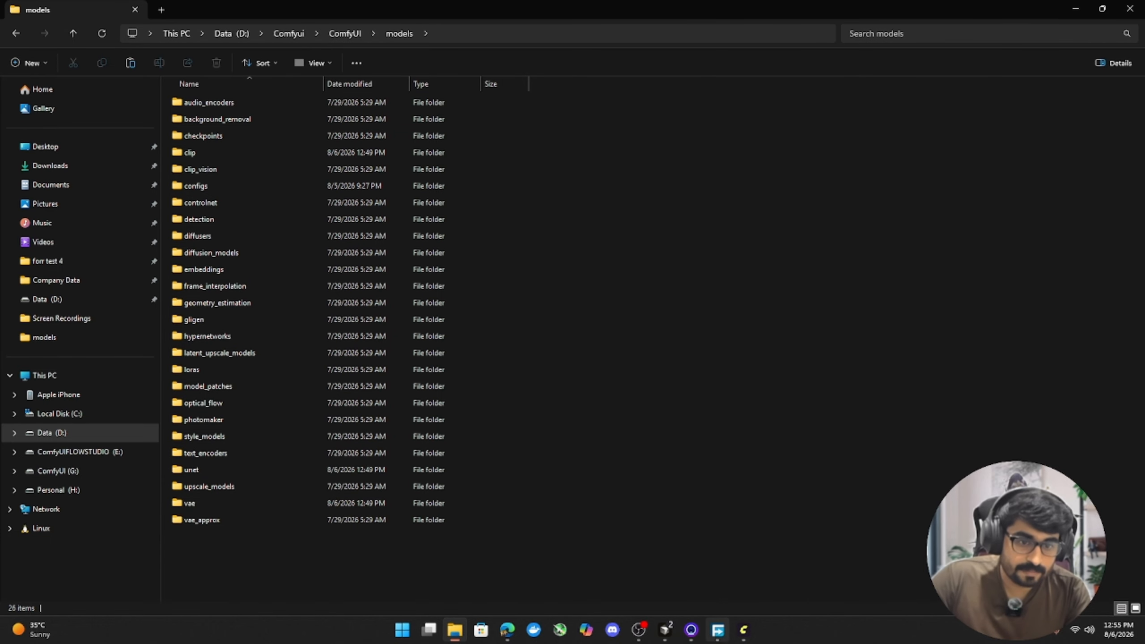
- Switch to ComfyUI, refresh the node definitions and check the model files in the Text to Image (Z-Image-Turbo) node
click(743, 632)
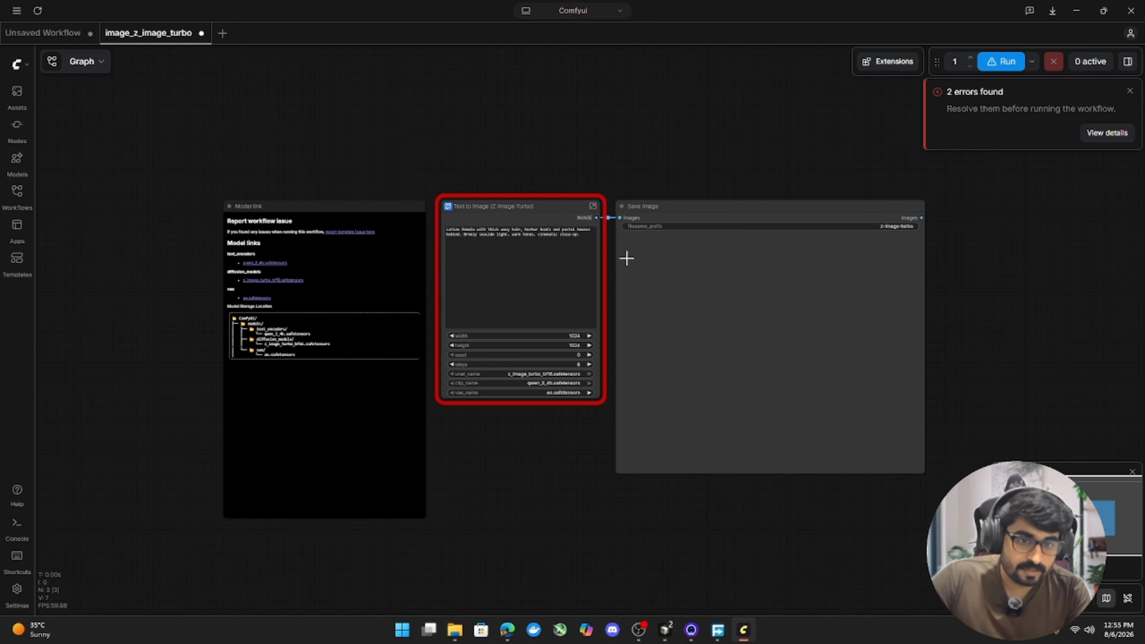
scroll(627, 258, up, 8)
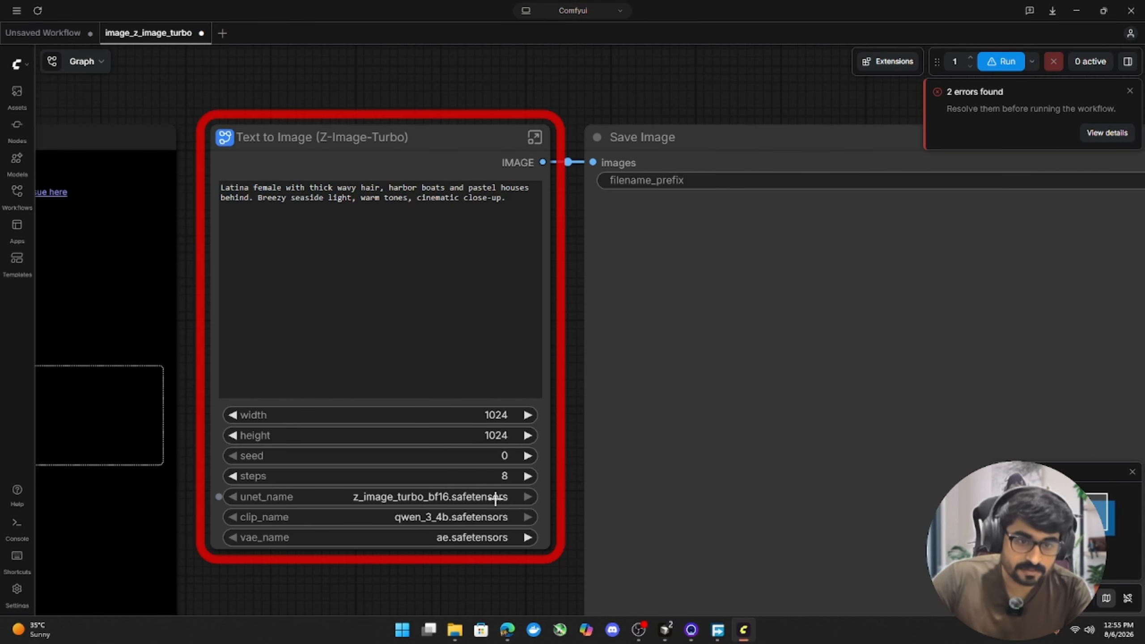
scroll(518, 488, down, 1)
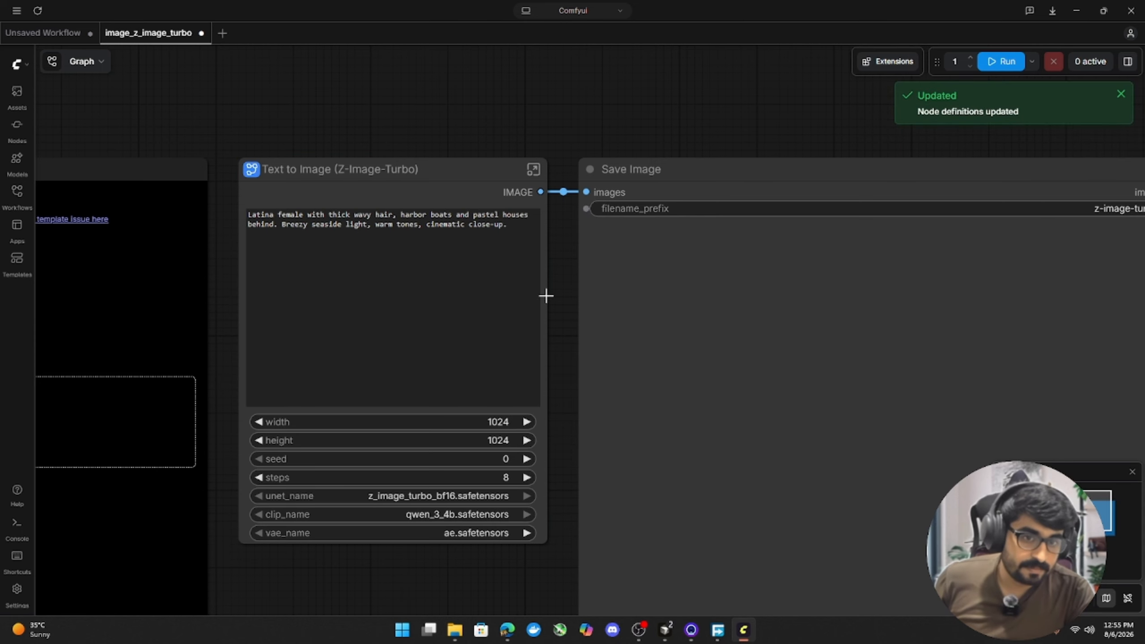
scroll(509, 487, up, 2)
scroll(653, 423, down, 3)
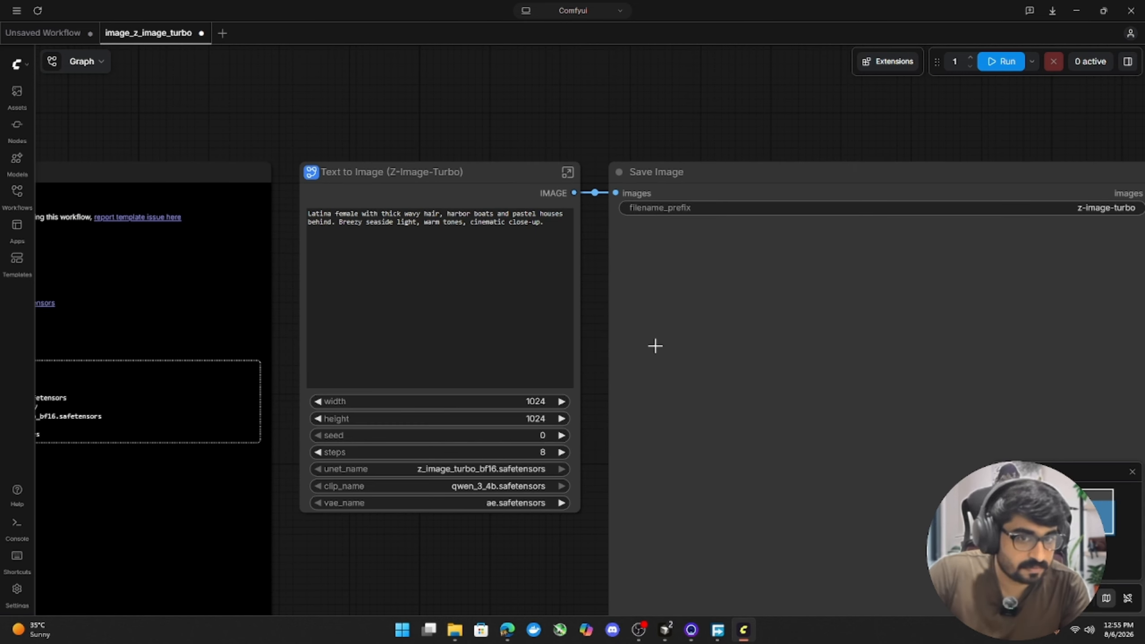
scroll(636, 340, up, 3)
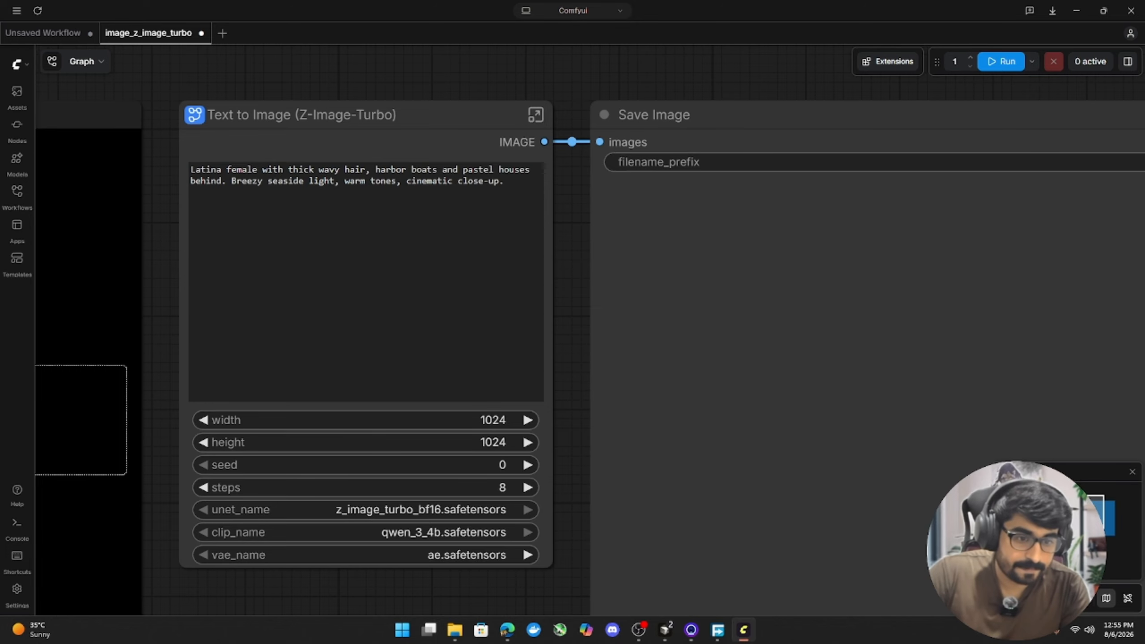
scroll(342, 187, down, 2)
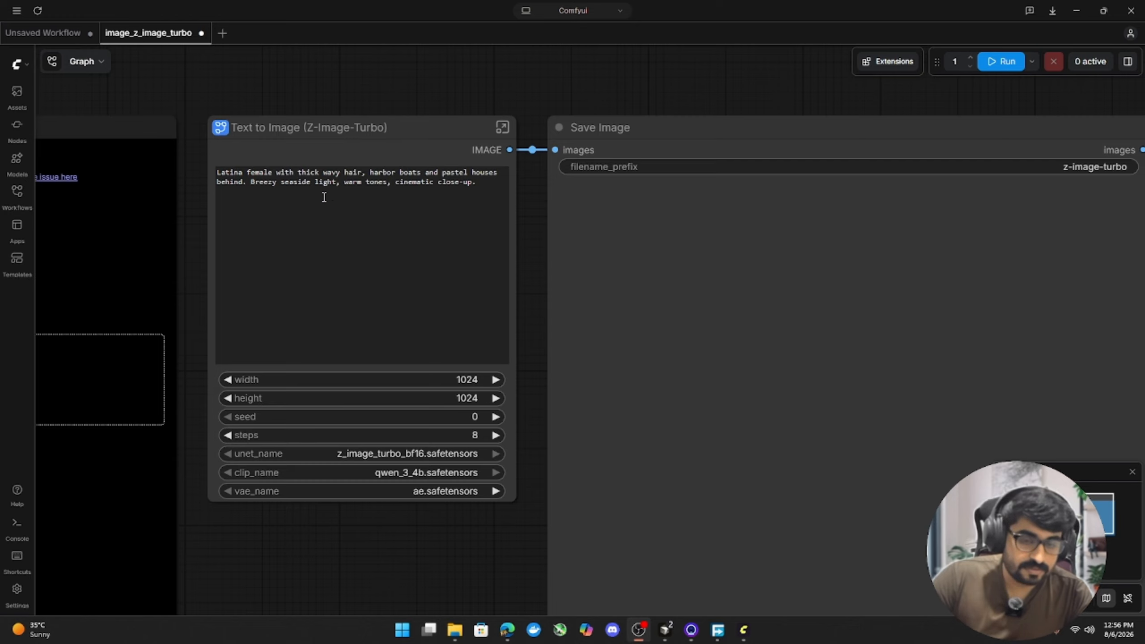
- Review the prompt in the Text to Image (Z-Image-Turbo) node and run the workflow
drag(216, 173, 480, 199)
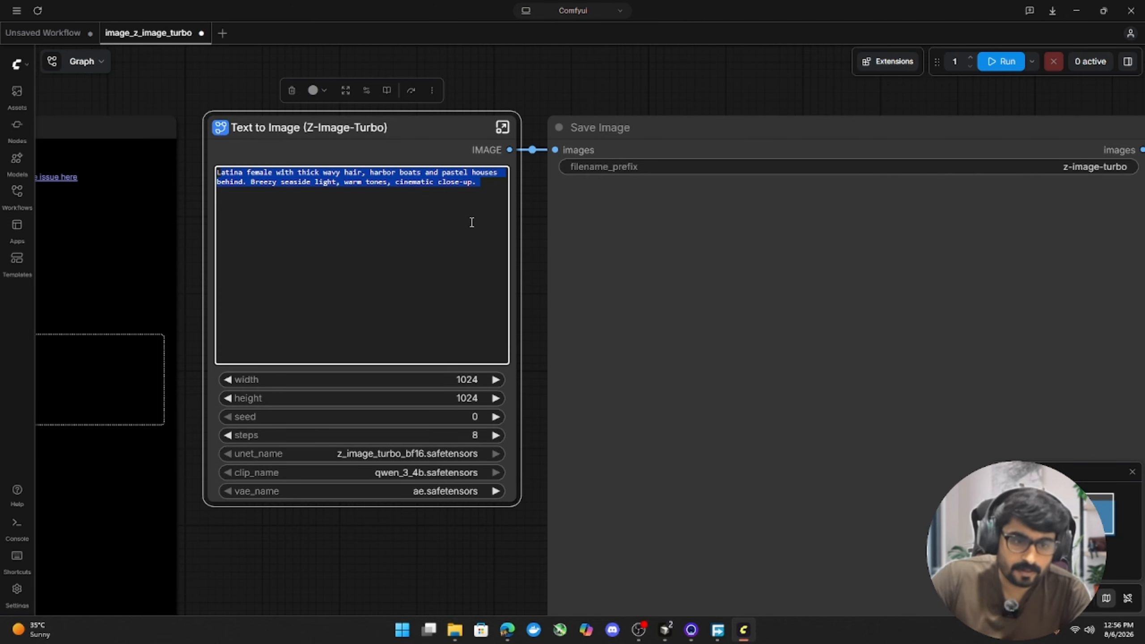
click(471, 196)
drag(480, 184, 165, 152)
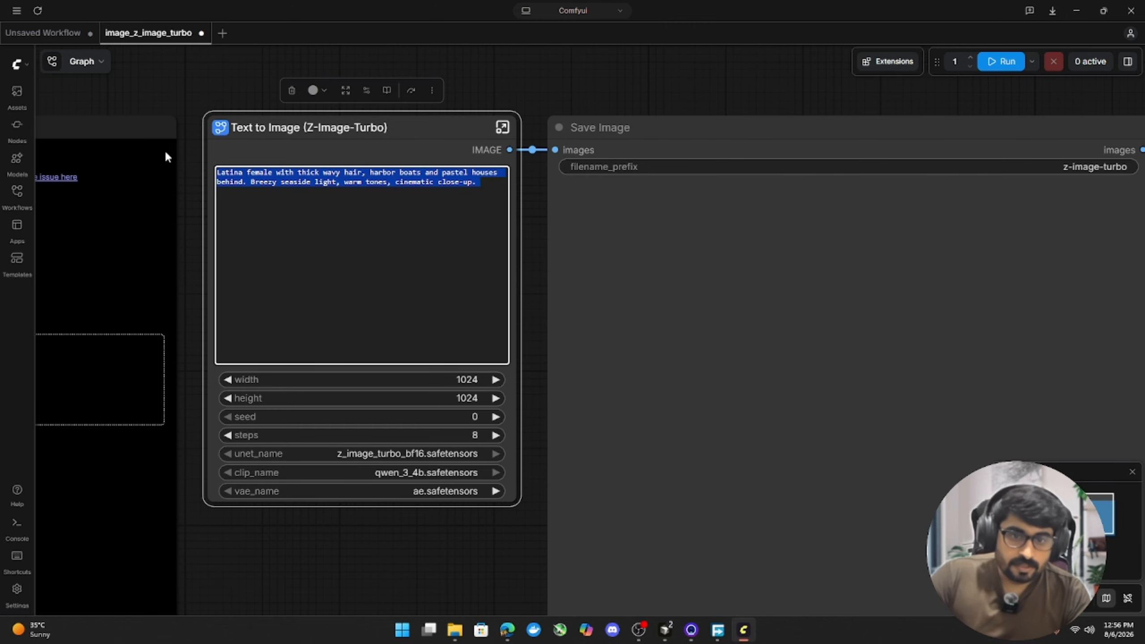
click(426, 225)
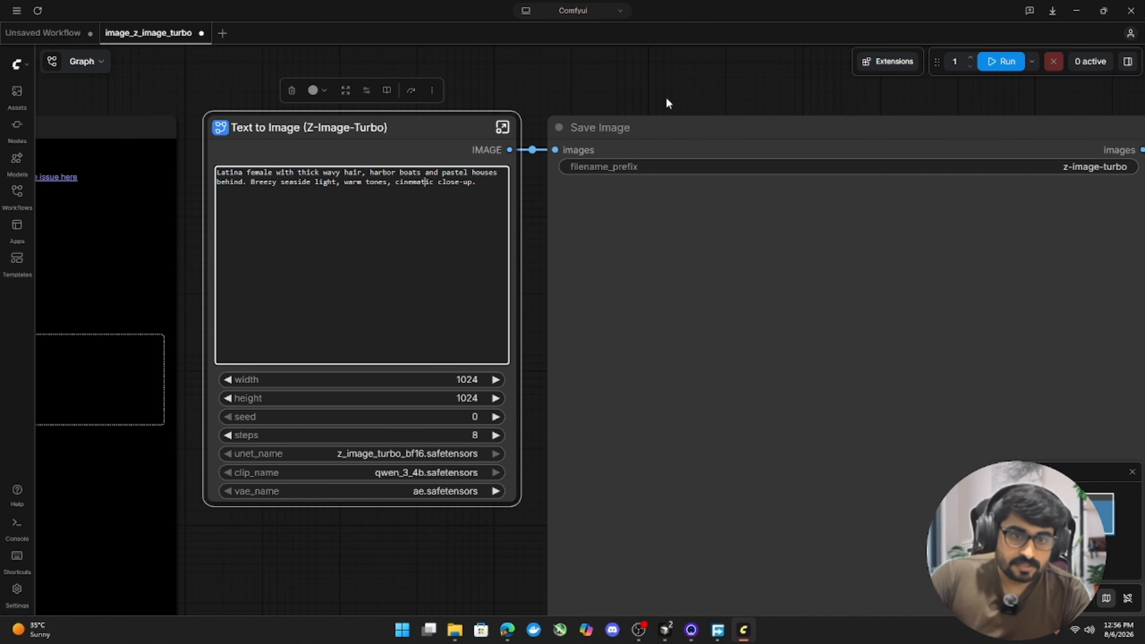
click(1001, 62)
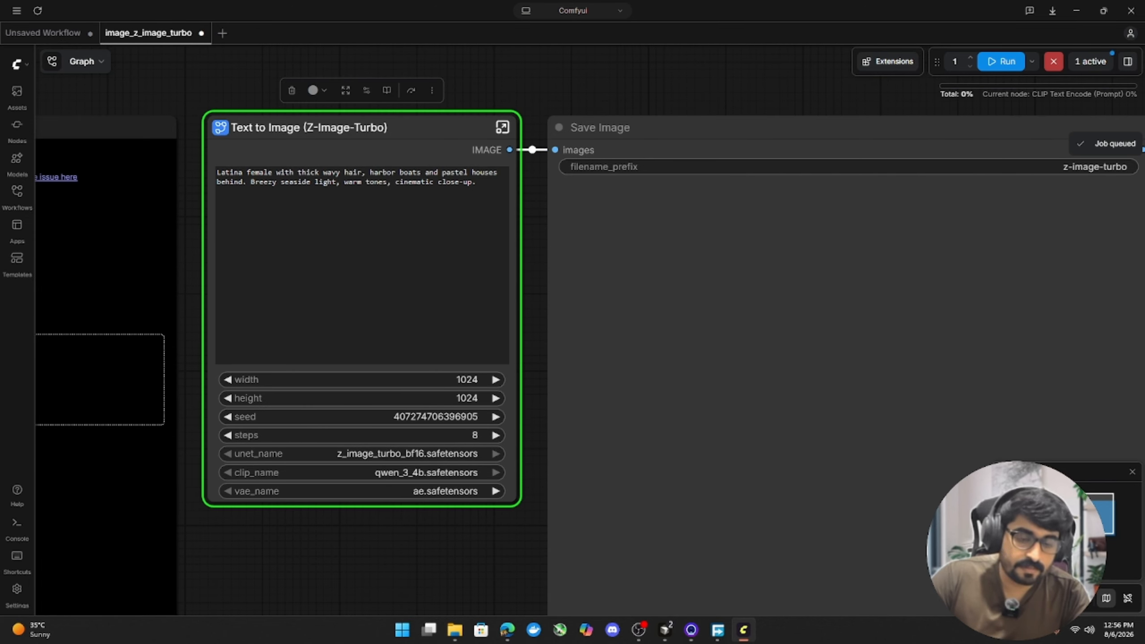
- Check the GPU load and memory usage in Task Manager's performance view during generation, and close Task Manager
right_click(859, 630)
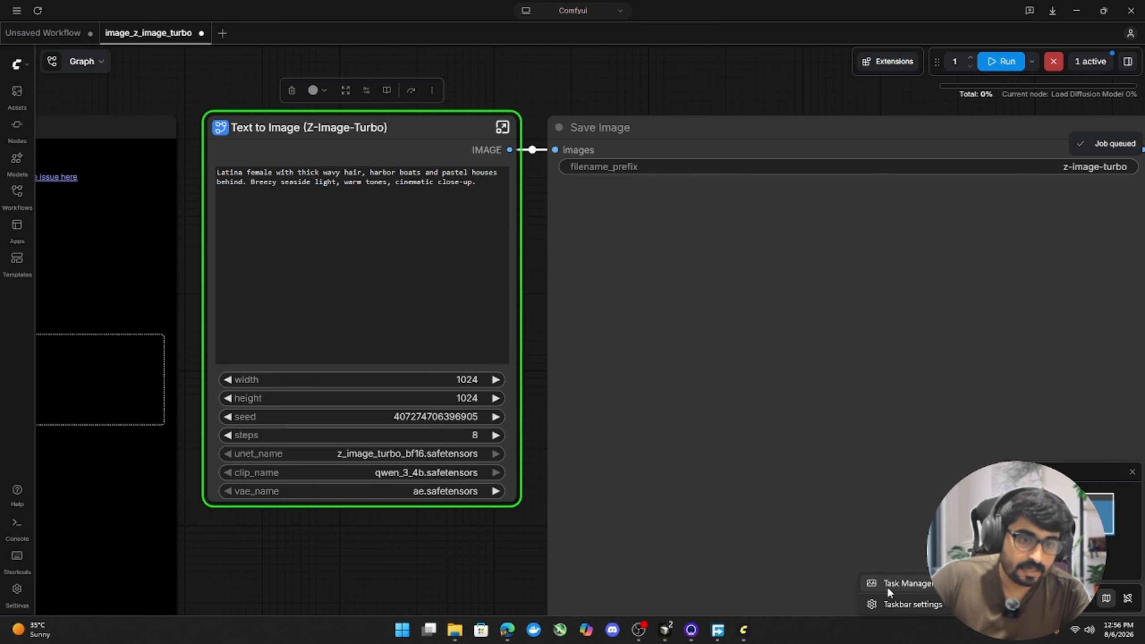
click(887, 586)
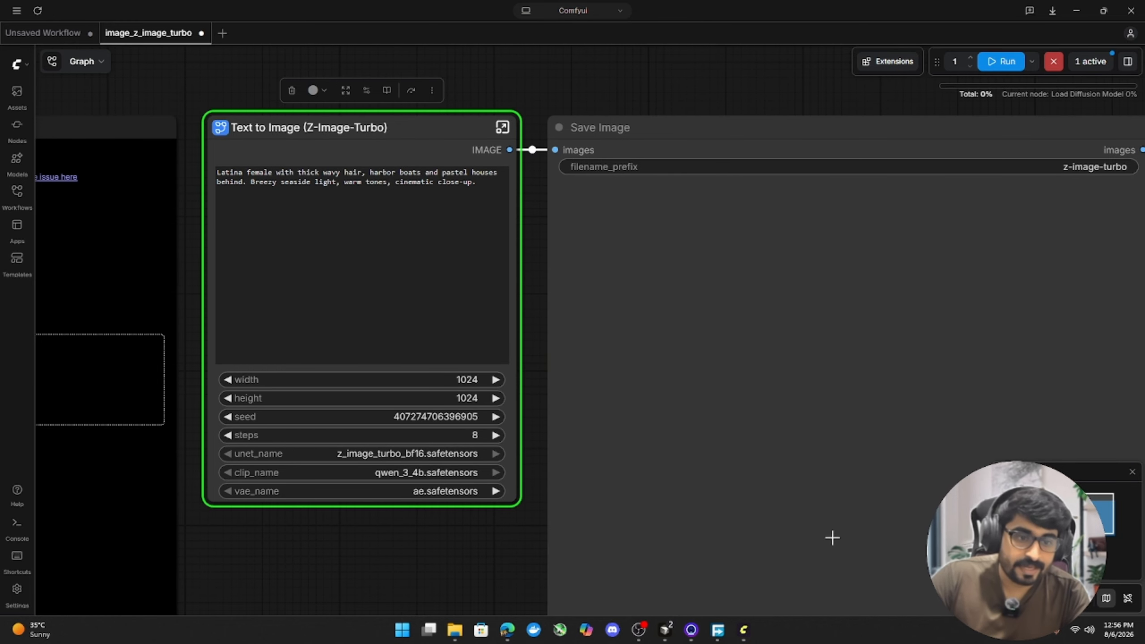
click(168, 252)
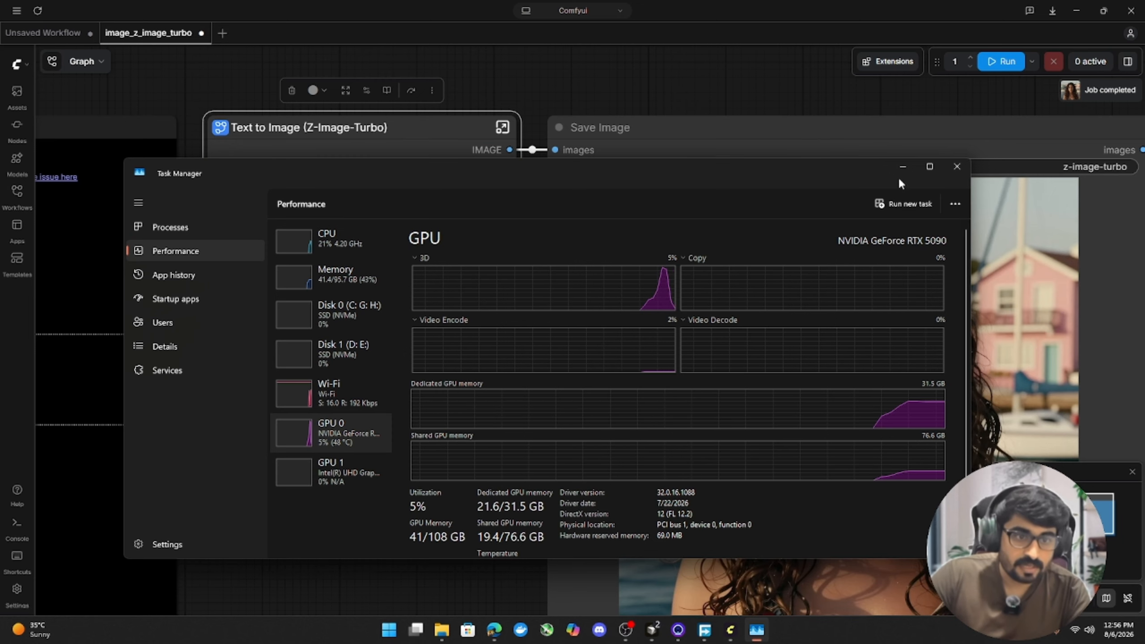
click(956, 167)
- Examine the generated portrait in the Save Image node up close
scroll(341, 233, down, 4)
scroll(557, 307, up, 7)
scroll(545, 282, down, 2)
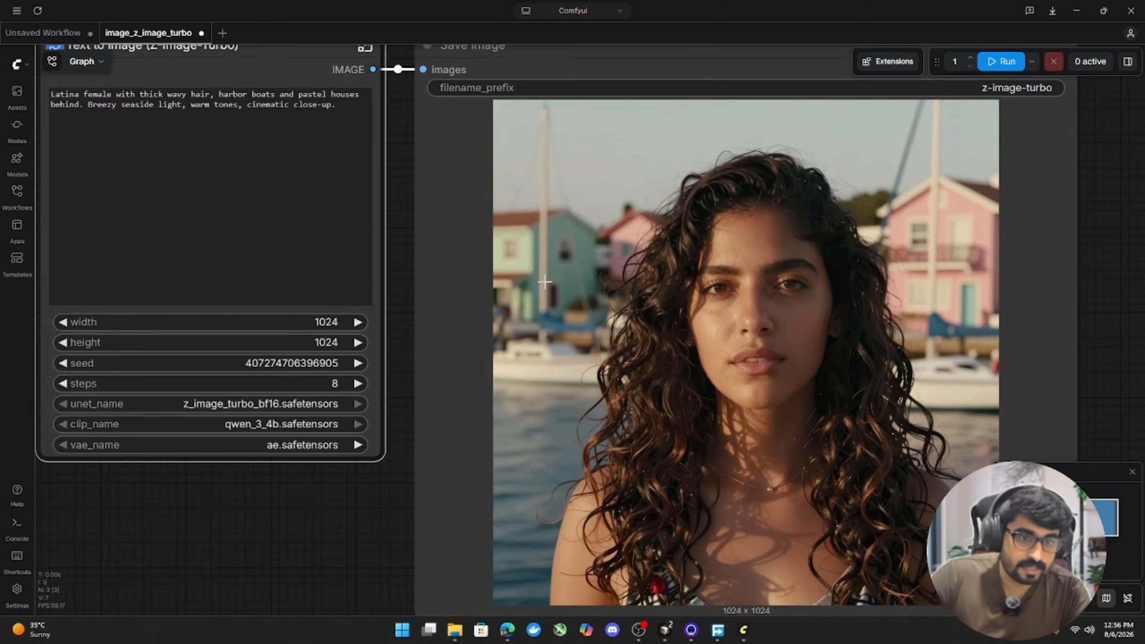
scroll(544, 281, down, 1)
scroll(306, 330, up, 5)
scroll(757, 394, down, 5)
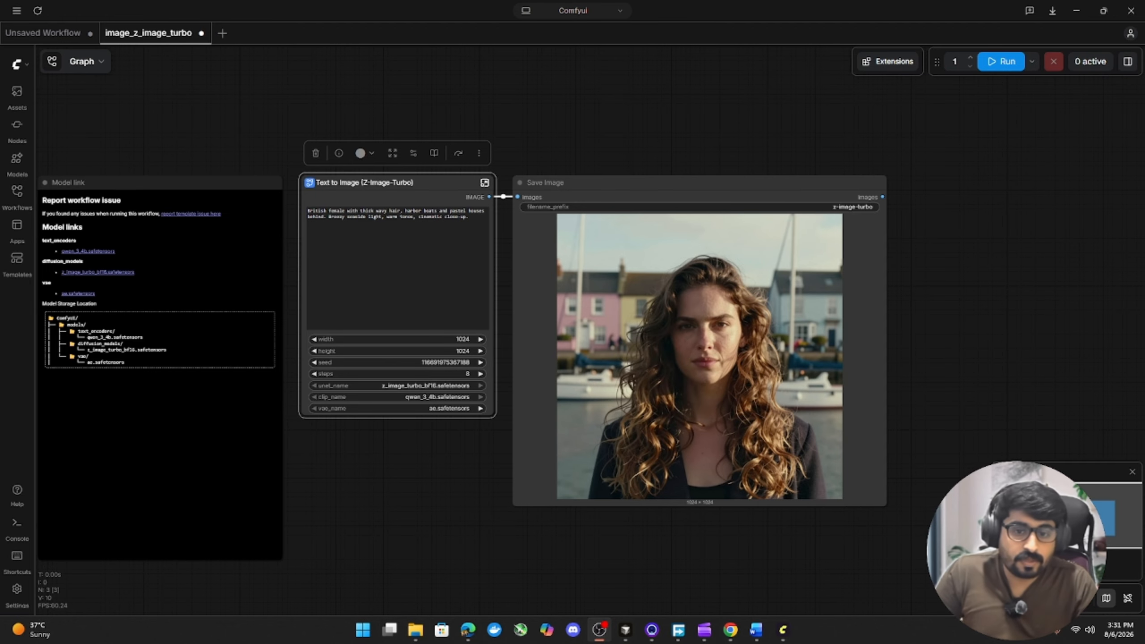
- Review the British female prompt and its image, and open the workflow templates library
scroll(562, 189, up, 6)
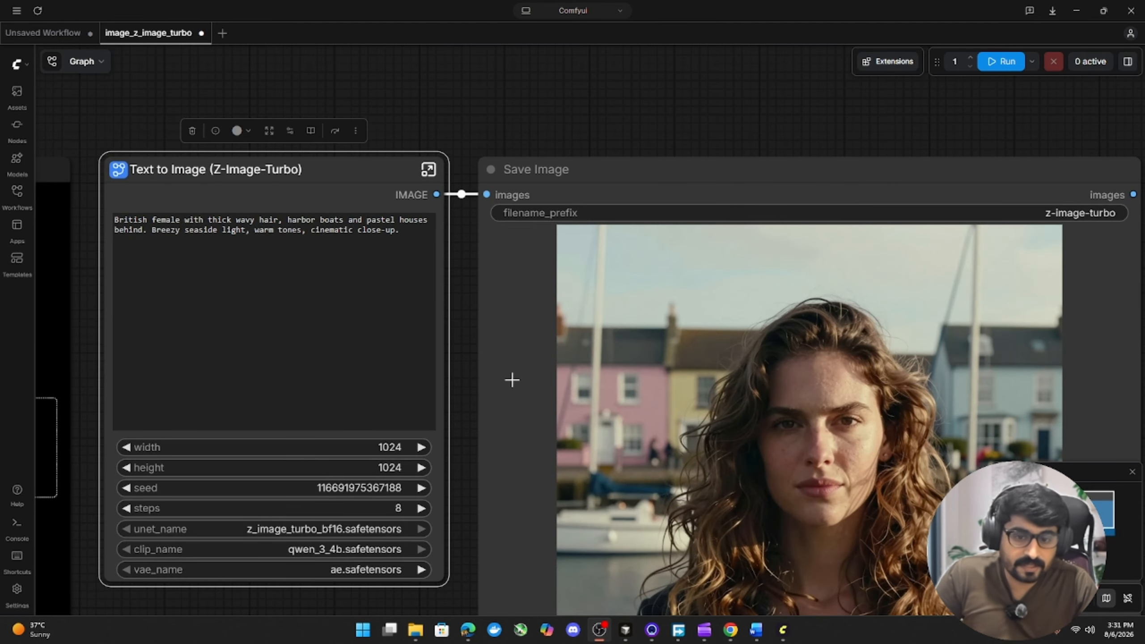
scroll(275, 452, down, 1)
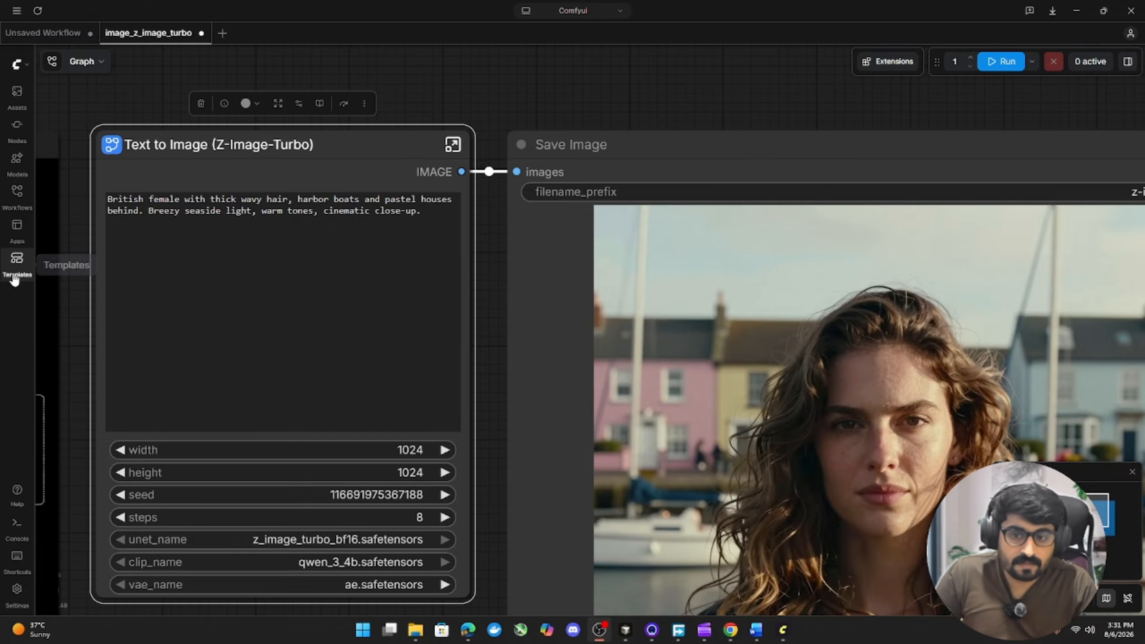
click(16, 260)
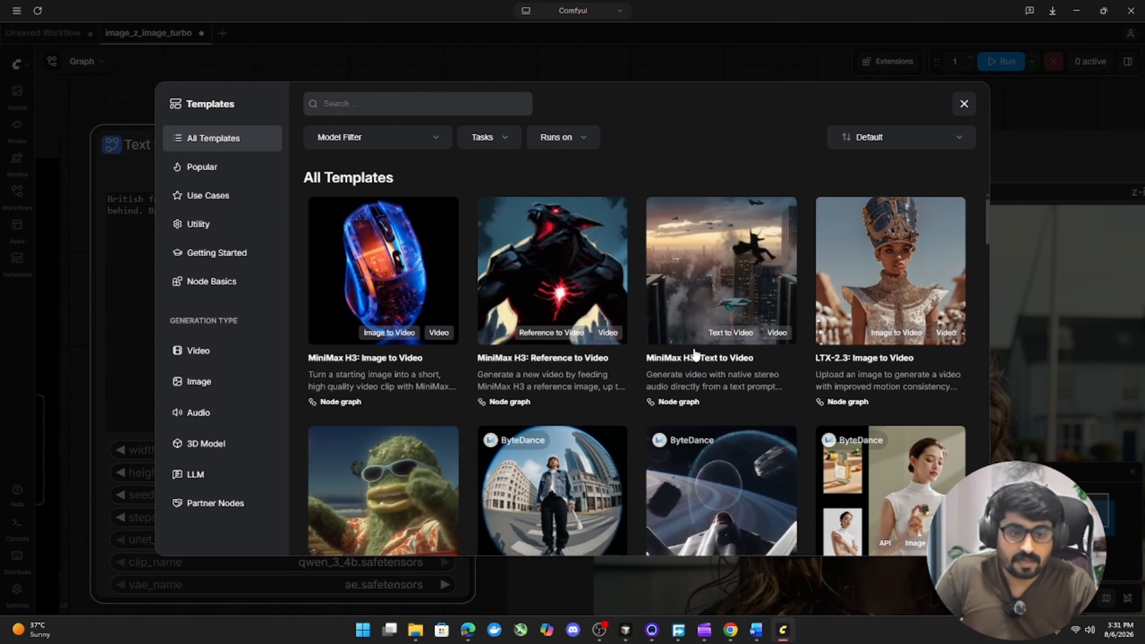